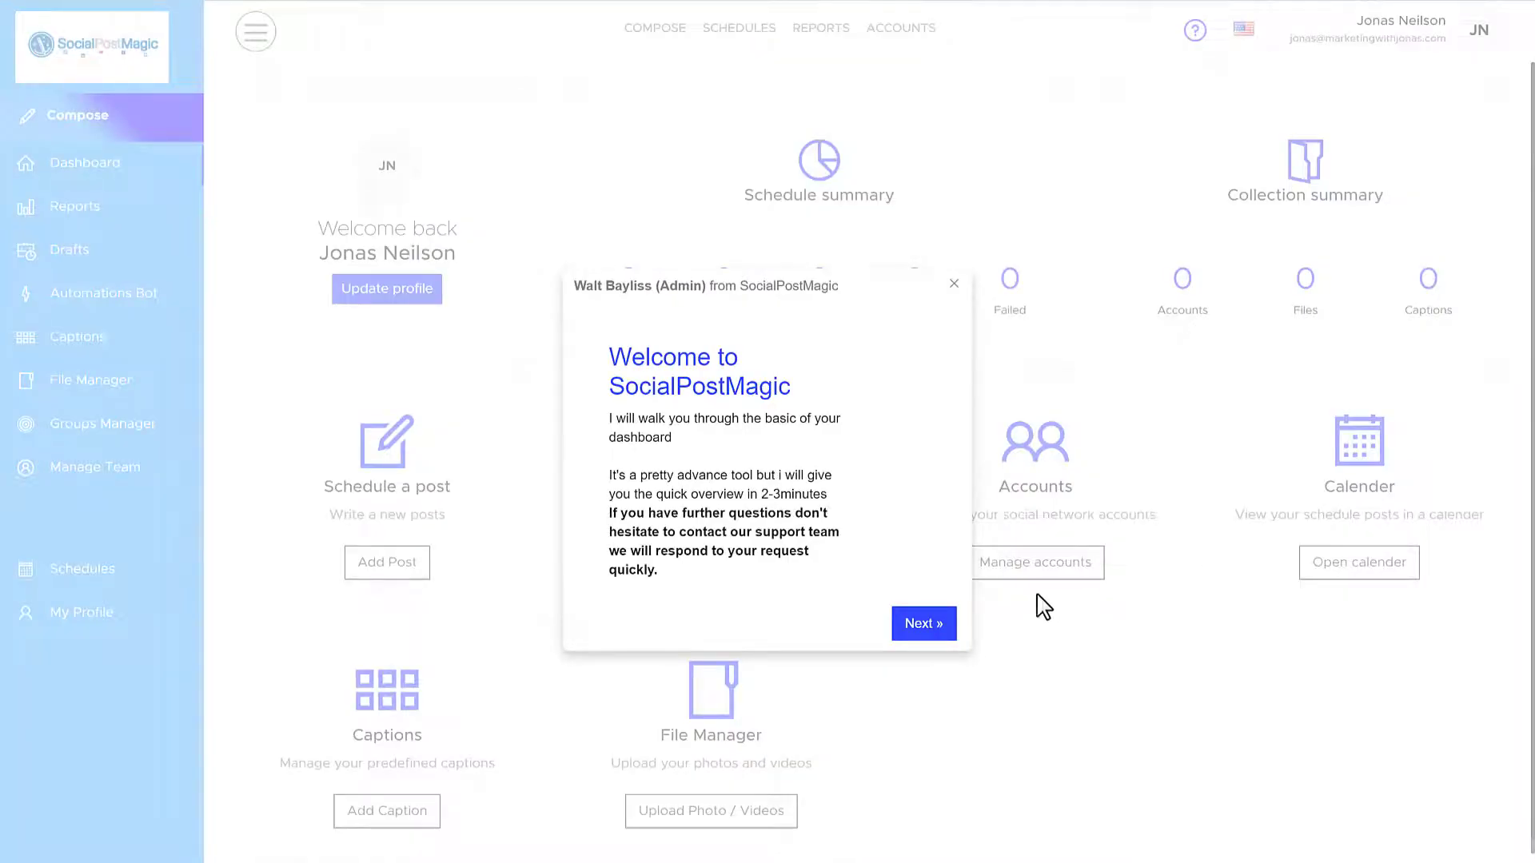
Step through every welcome-tour screen and finish at the Congratulations dialog to reveal the dashboard.
left_click(920, 630)
left_click(575, 185)
left_click(1314, 159)
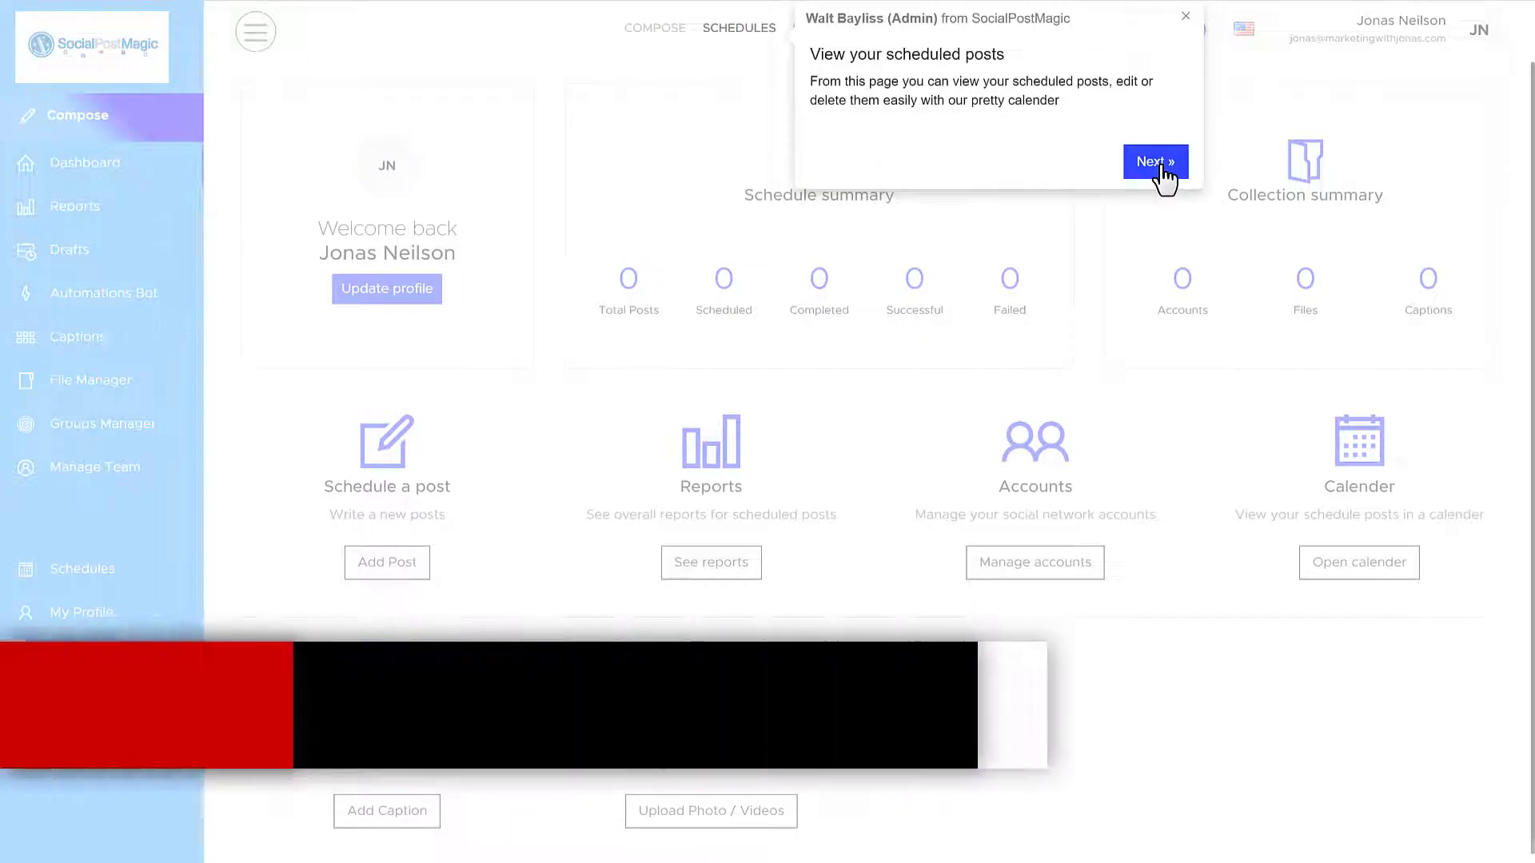
left_click(1161, 172)
left_click(581, 281)
left_click(575, 319)
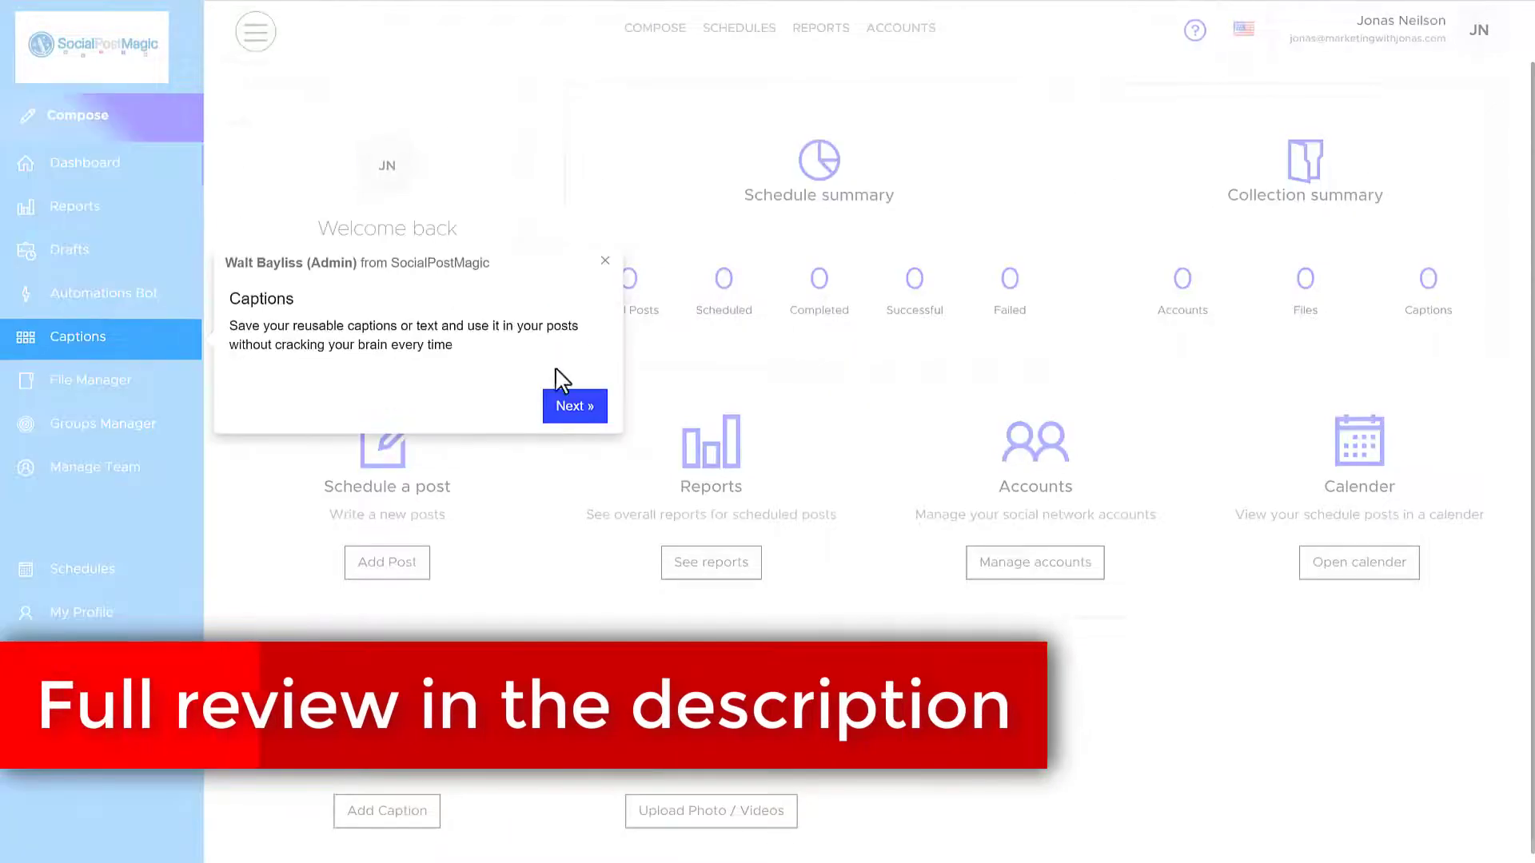
left_click(572, 406)
left_click(573, 451)
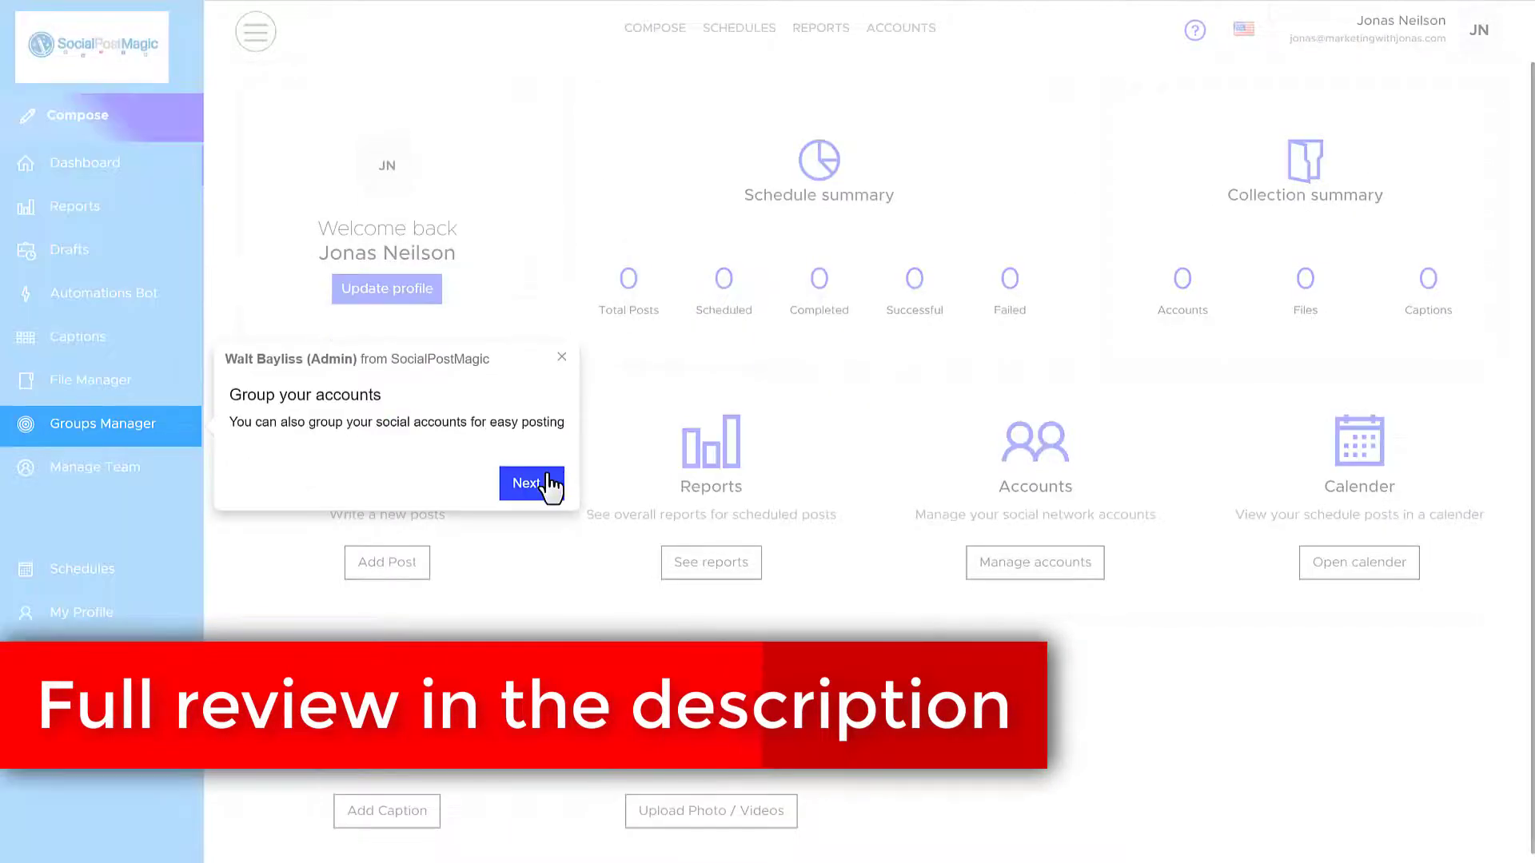
left_click(543, 482)
left_click(1400, 234)
left_click(1486, 180)
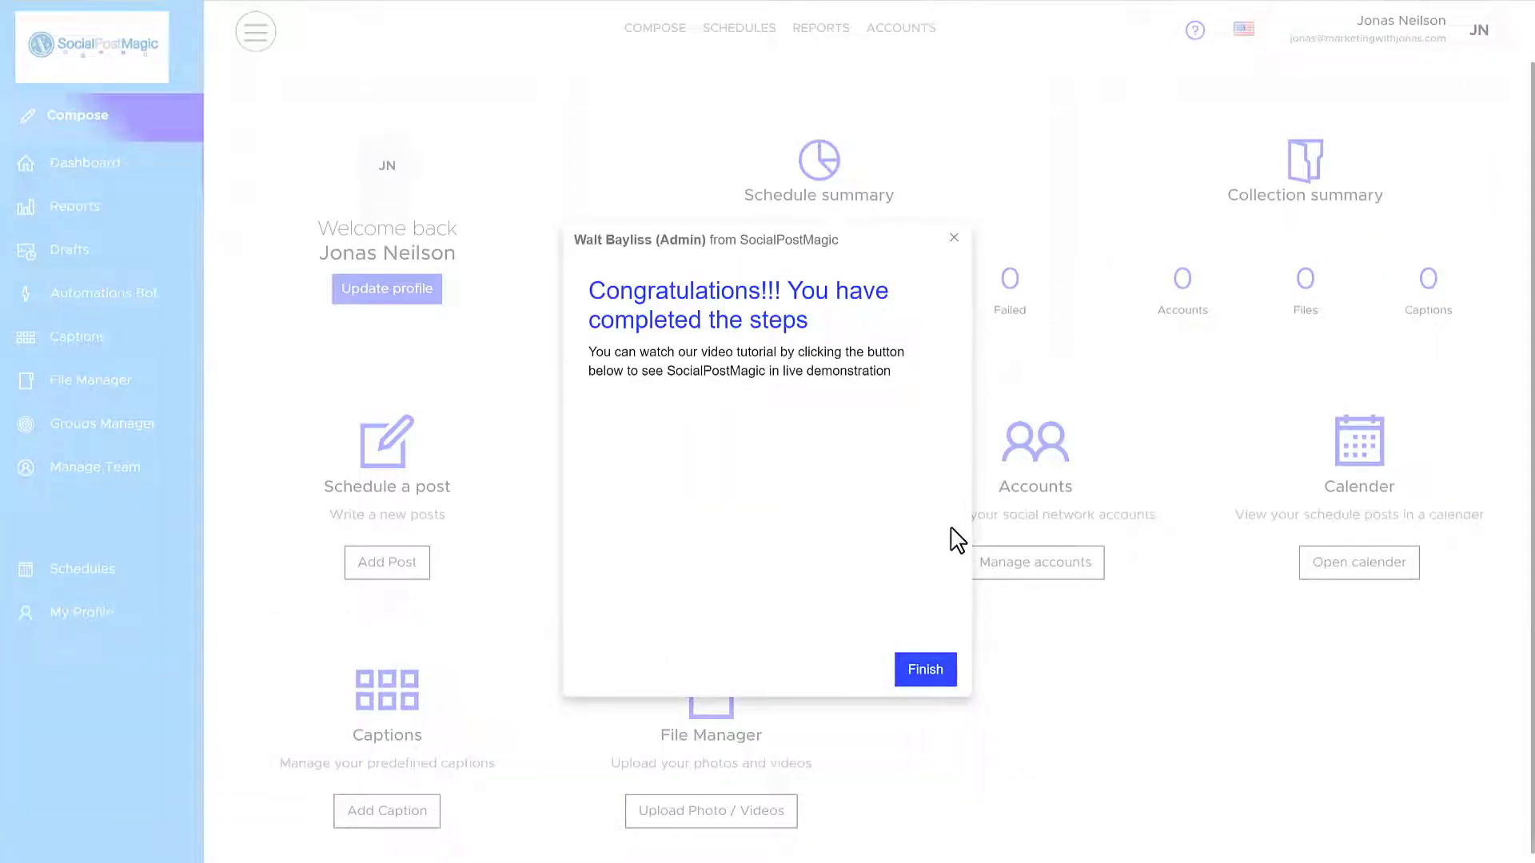
left_click(939, 674)
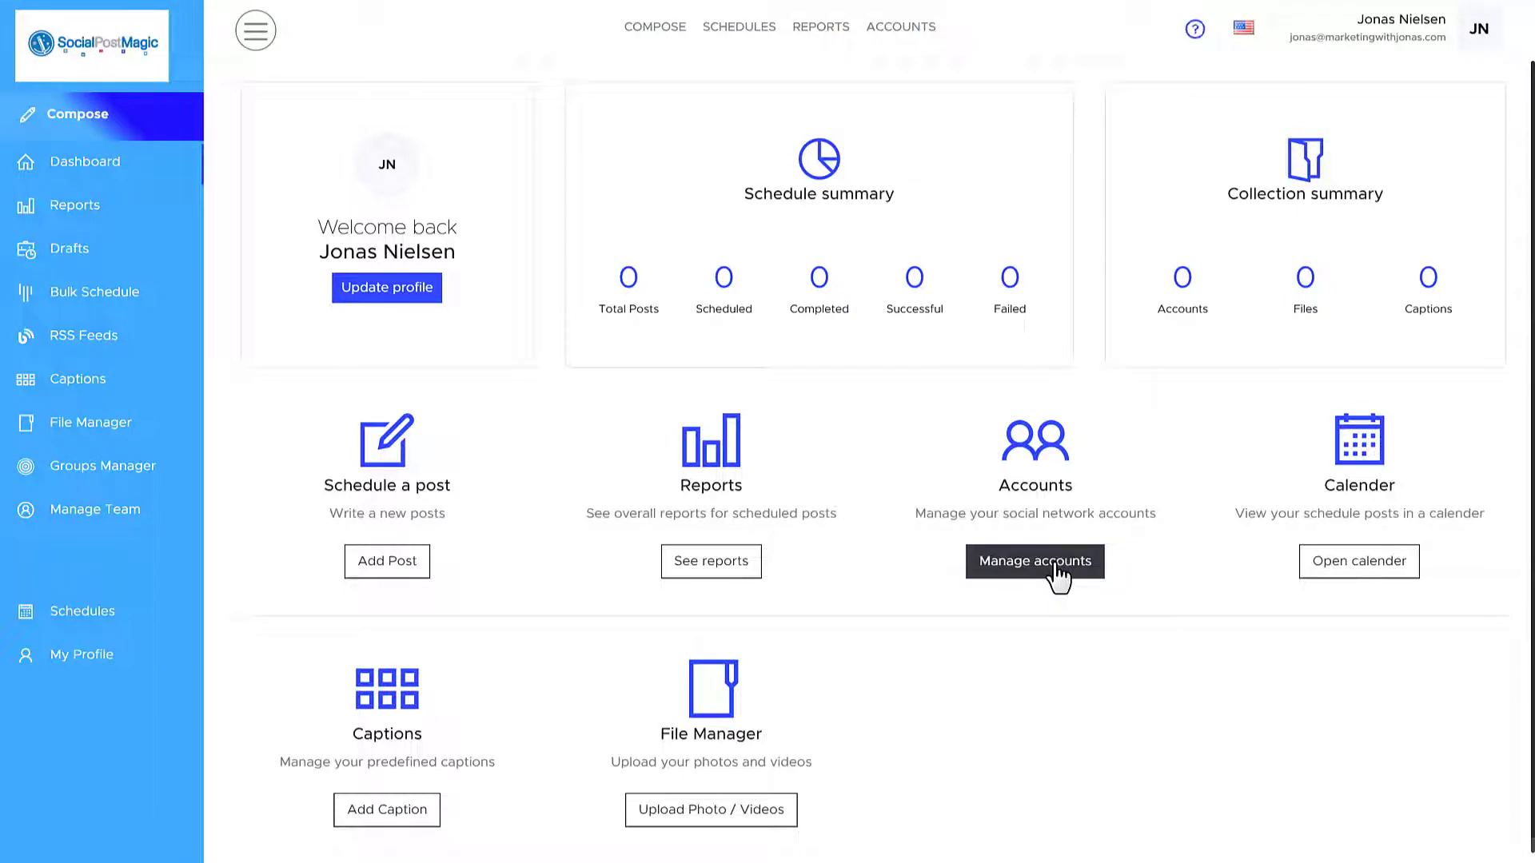
Open the Accounts page listing the thirteen social networks from the dashboard's Manage accounts.
left_click(1057, 574)
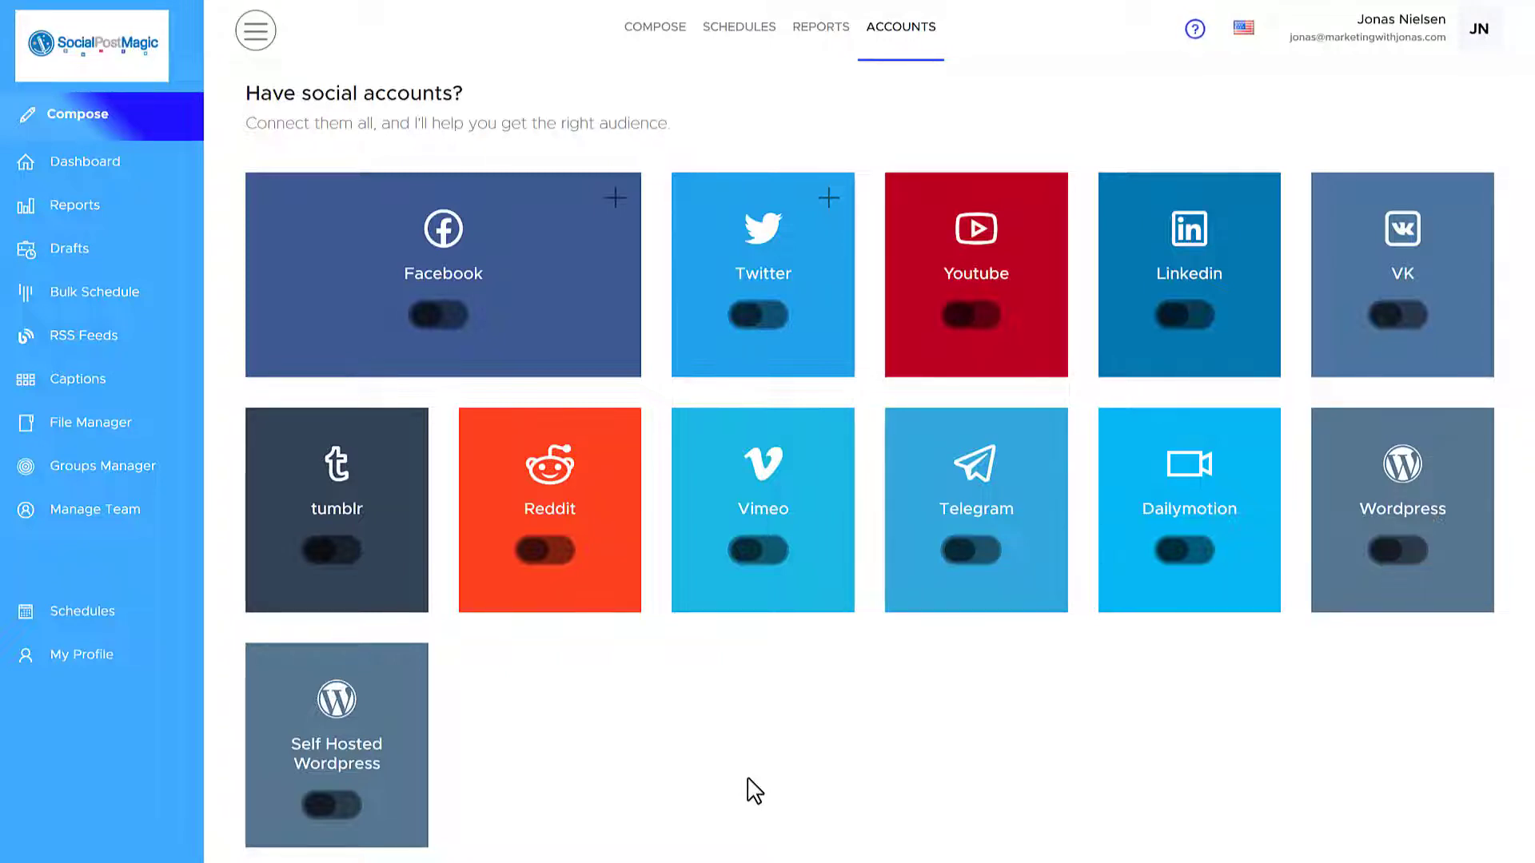
Connect one Facebook page via Select Pages & Groups, then return to the Accounts overview.
left_click(551, 256)
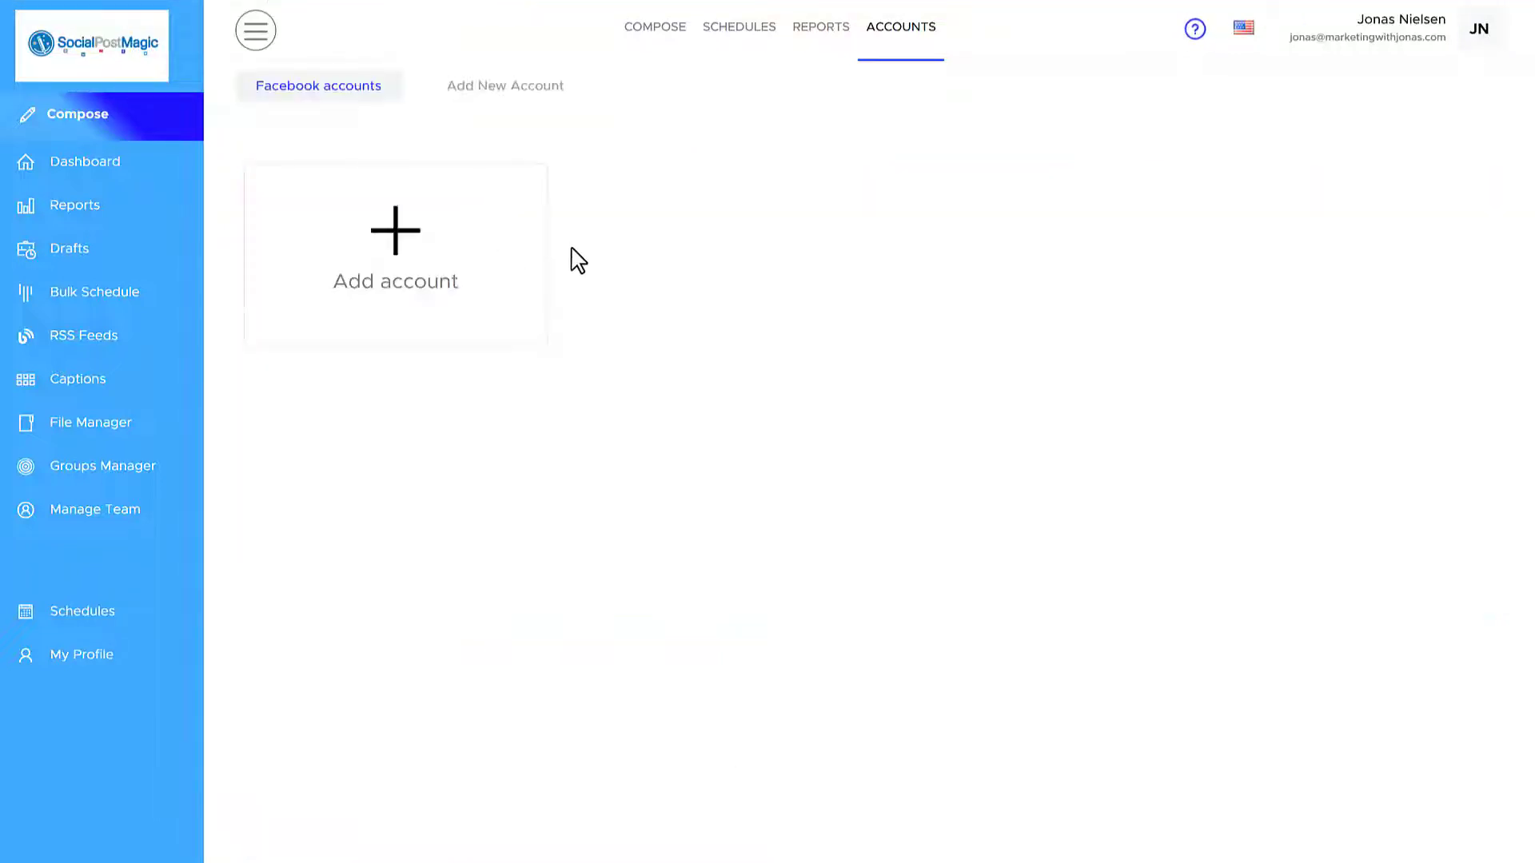
left_click(430, 264)
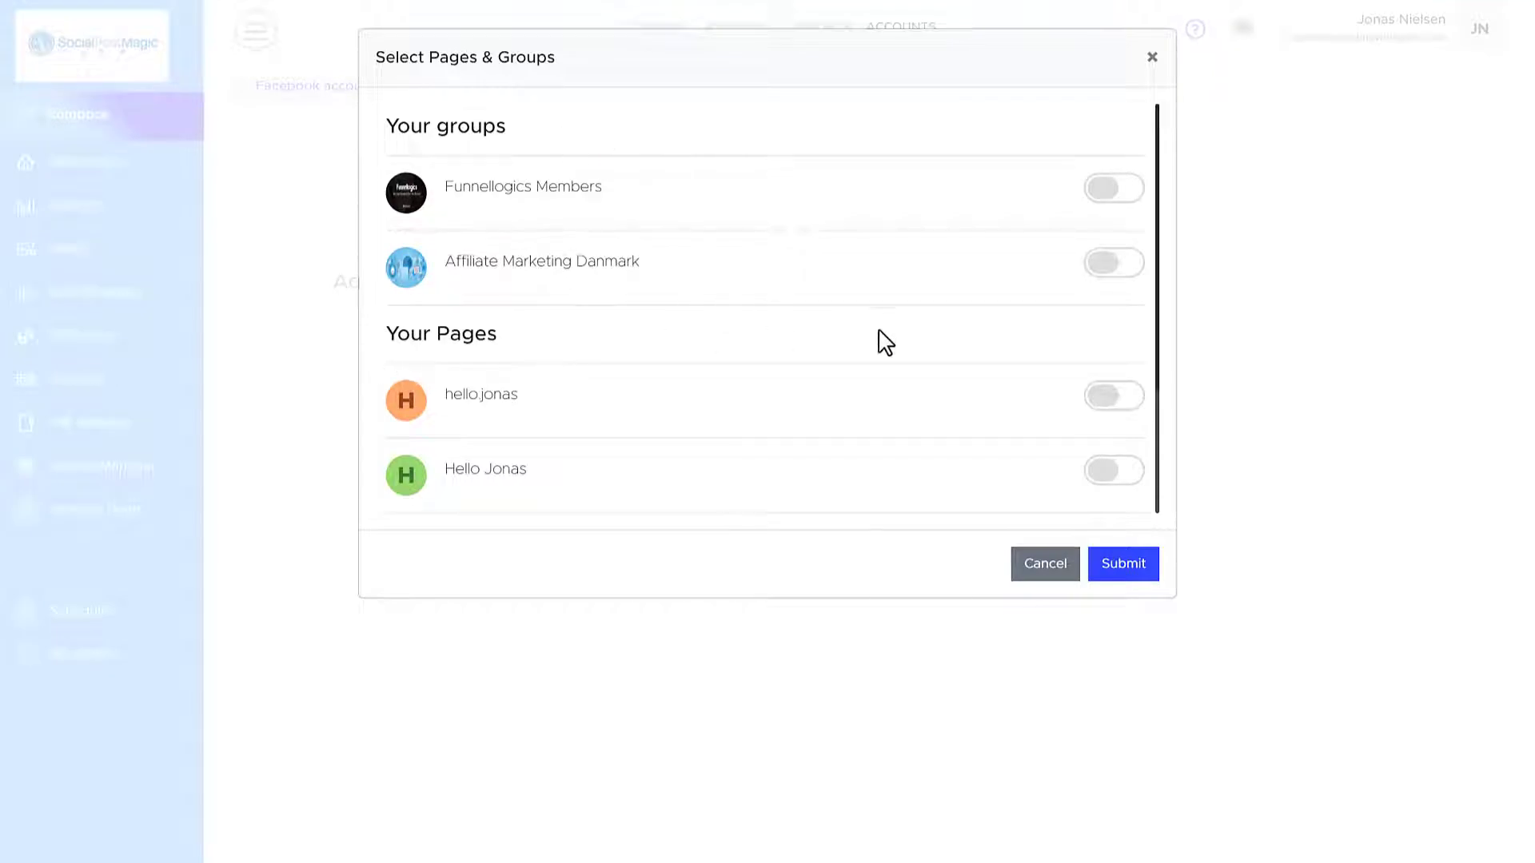
scroll(885, 342, "down", 1)
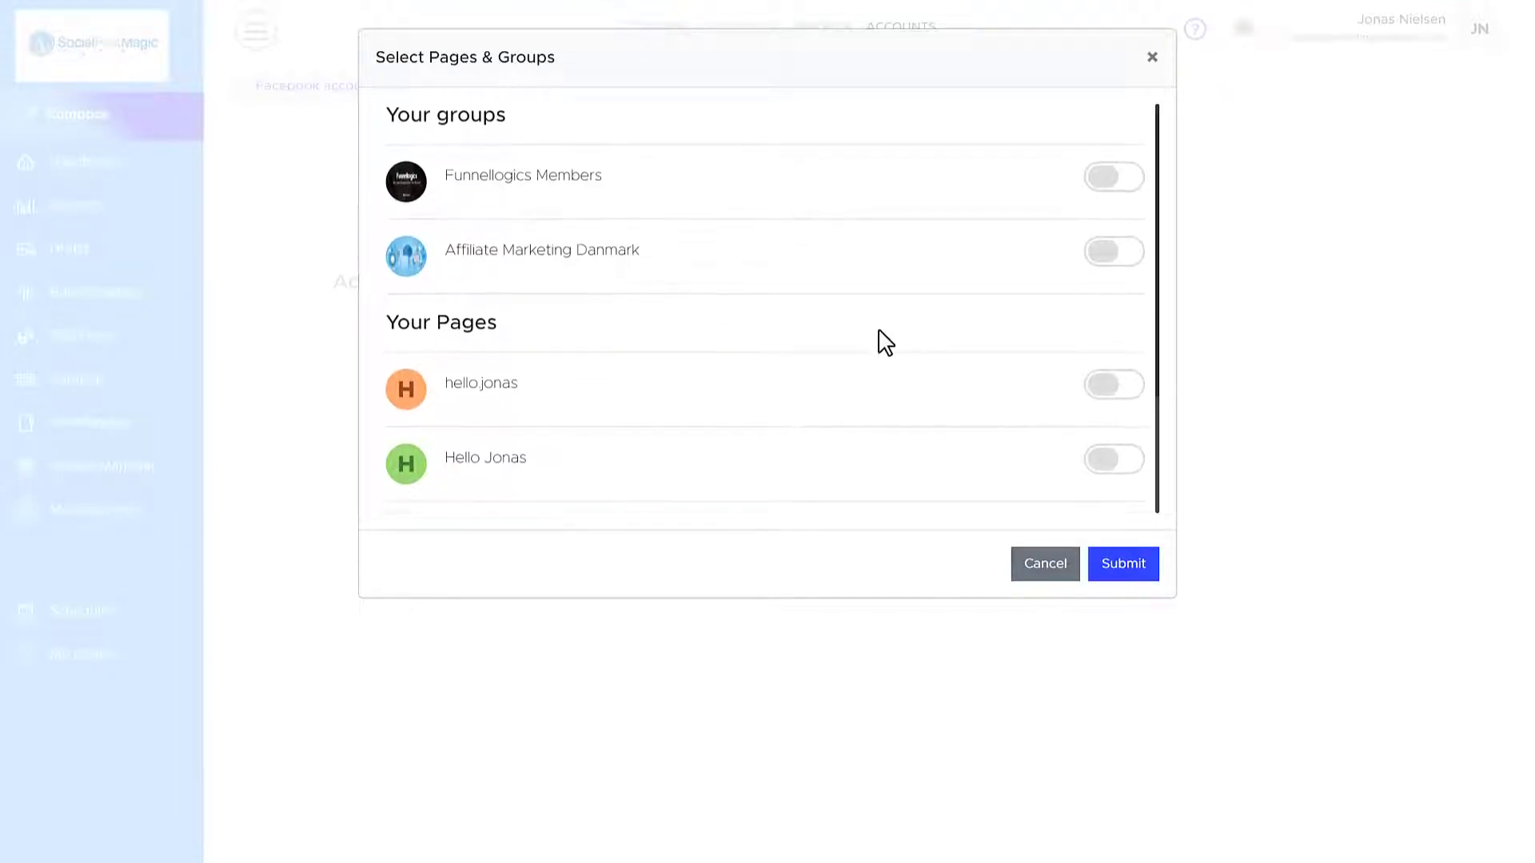
scroll(885, 342, "down", 3)
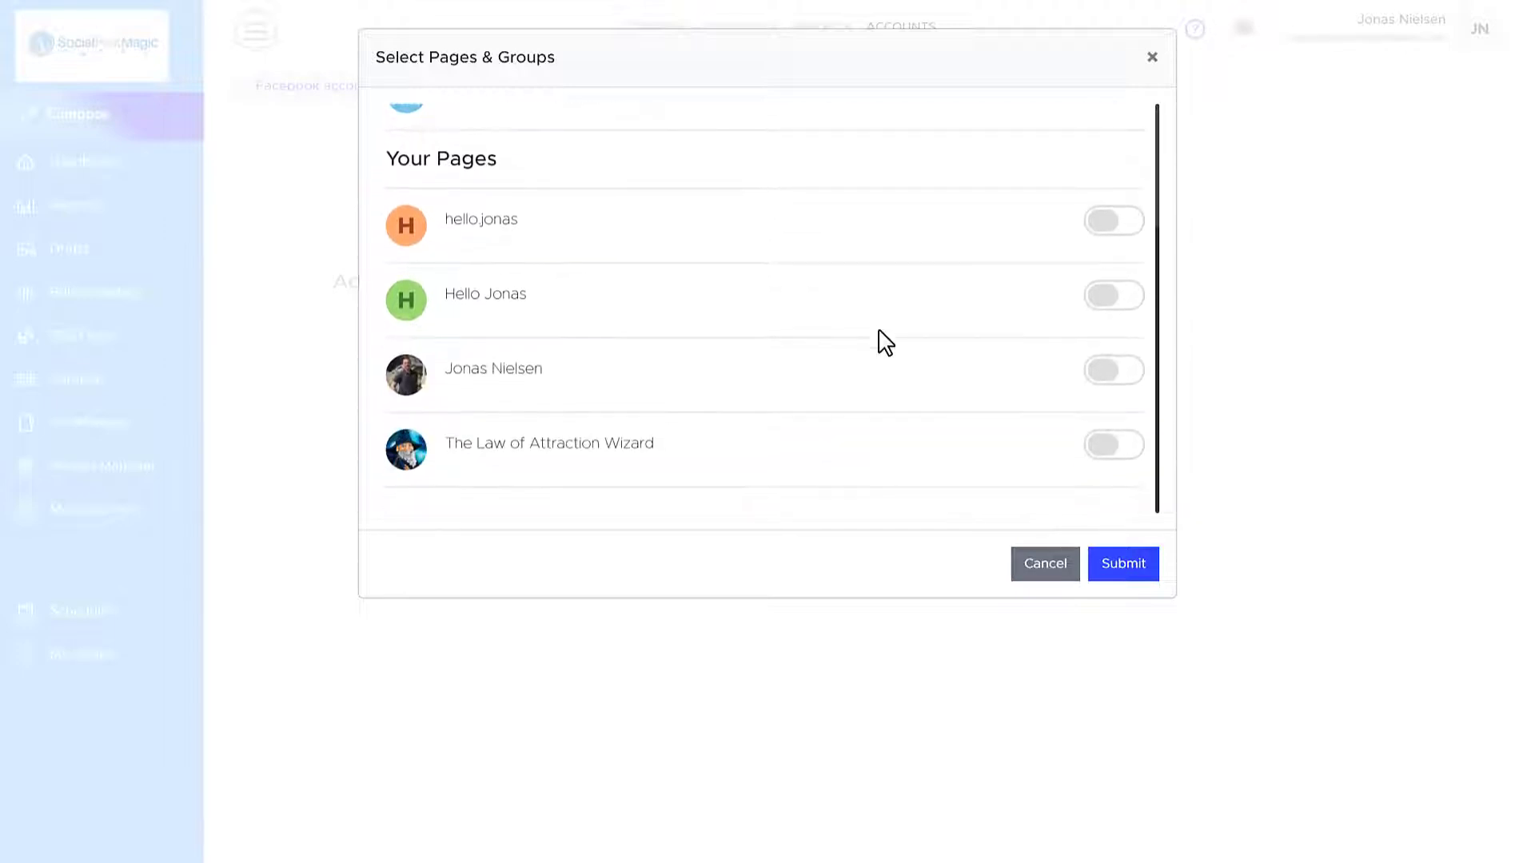
left_click(1135, 375)
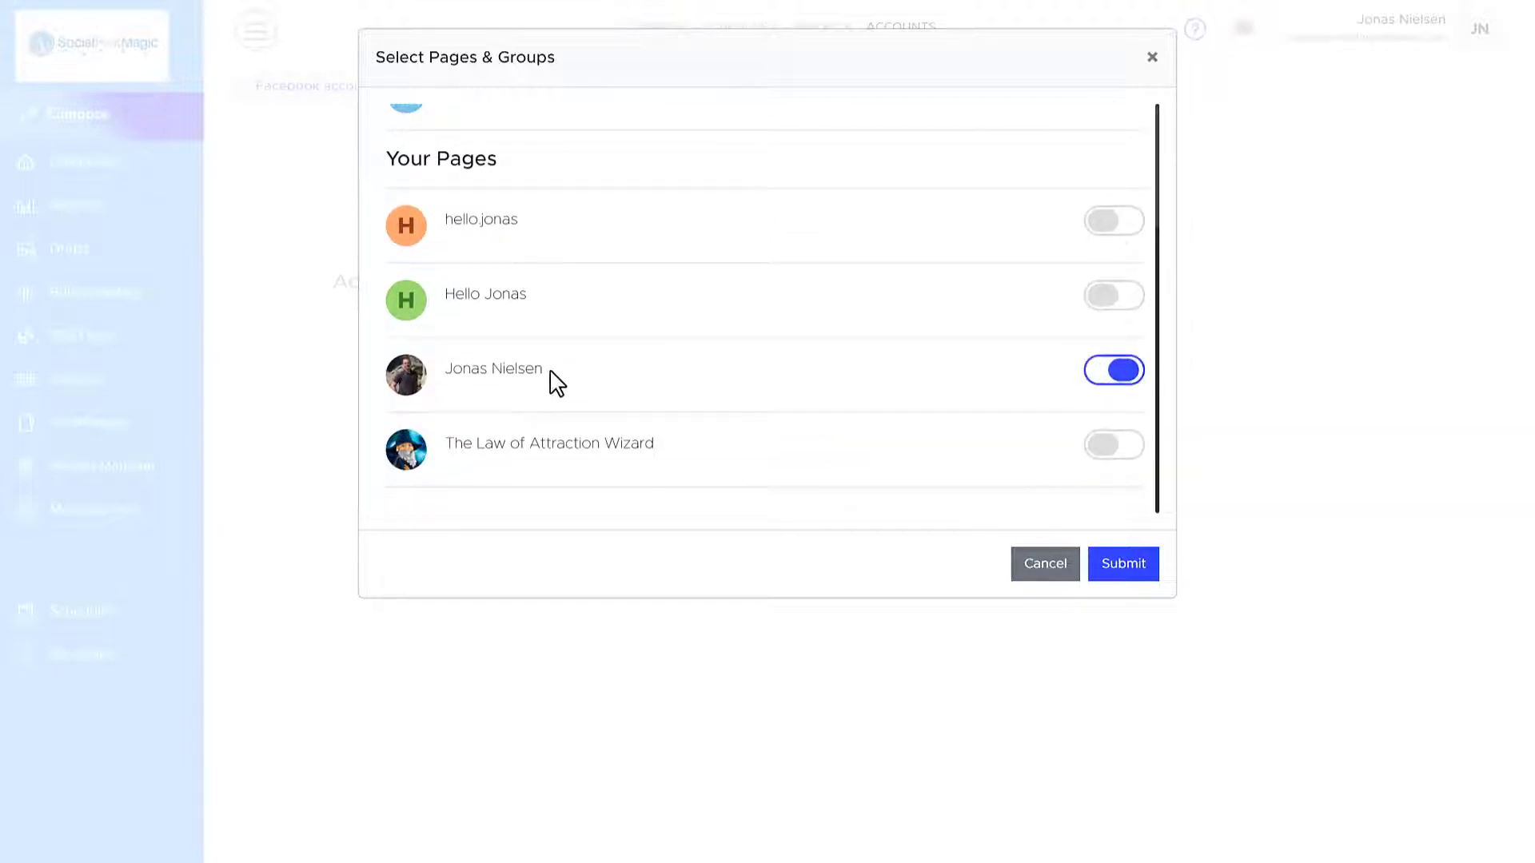
left_click(1119, 565)
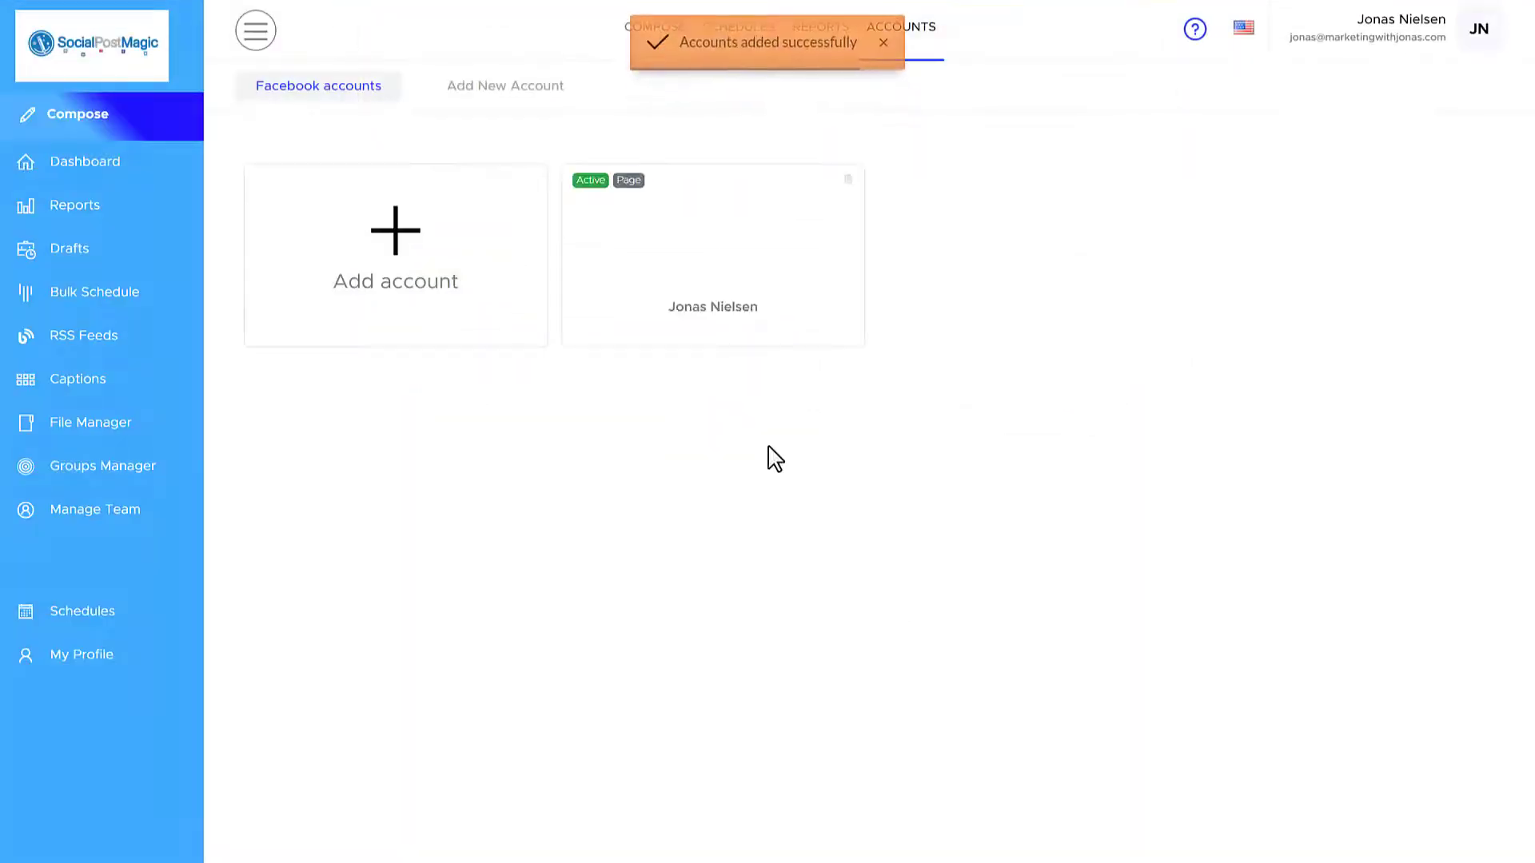
left_click(932, 40)
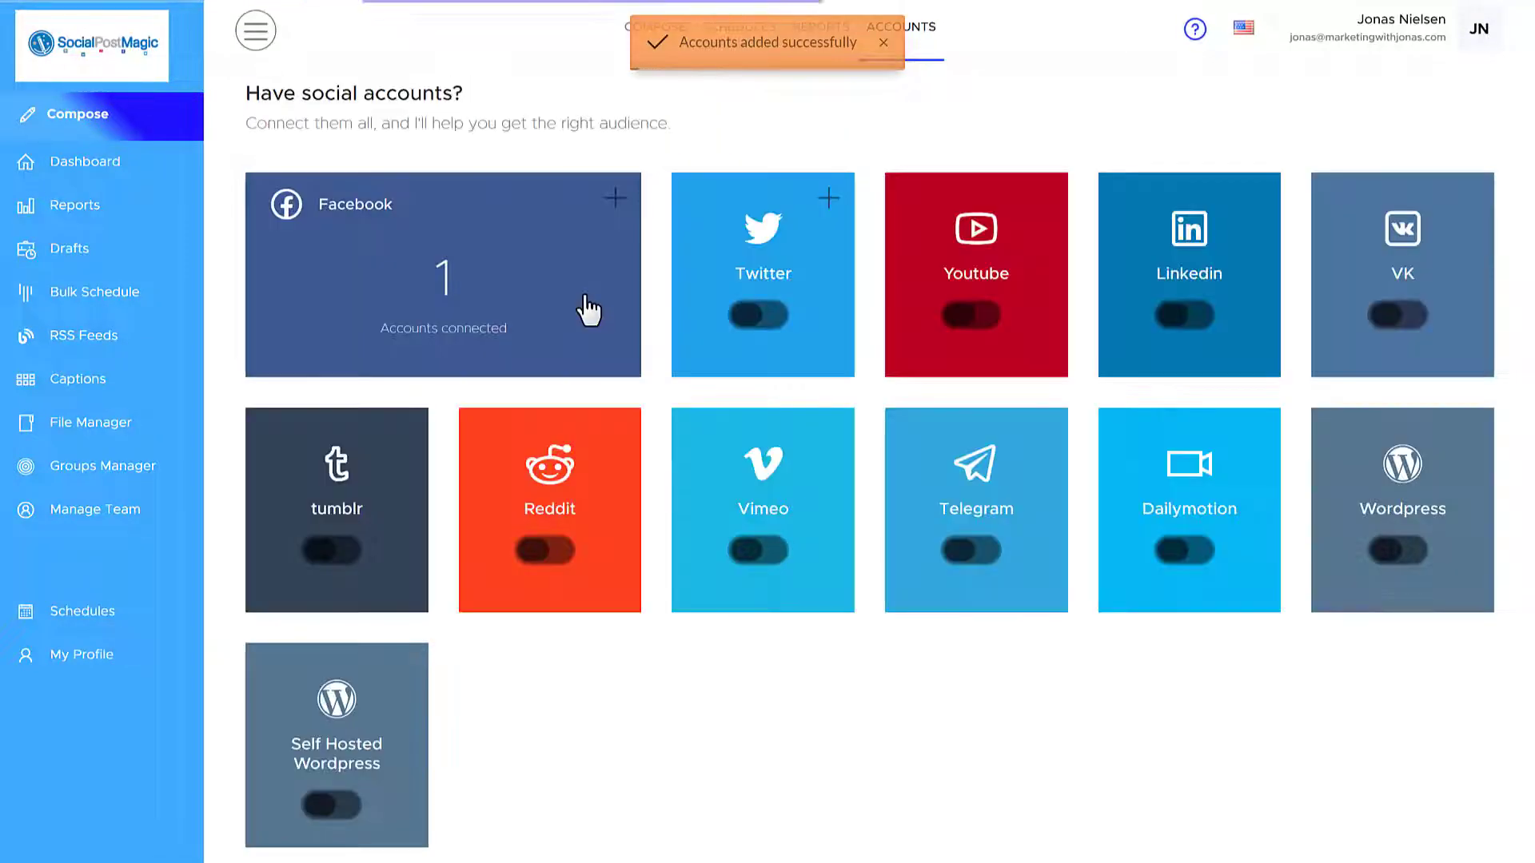
Connect a Twitter account by authorizing the SocialPostMagic application.
left_click(768, 280)
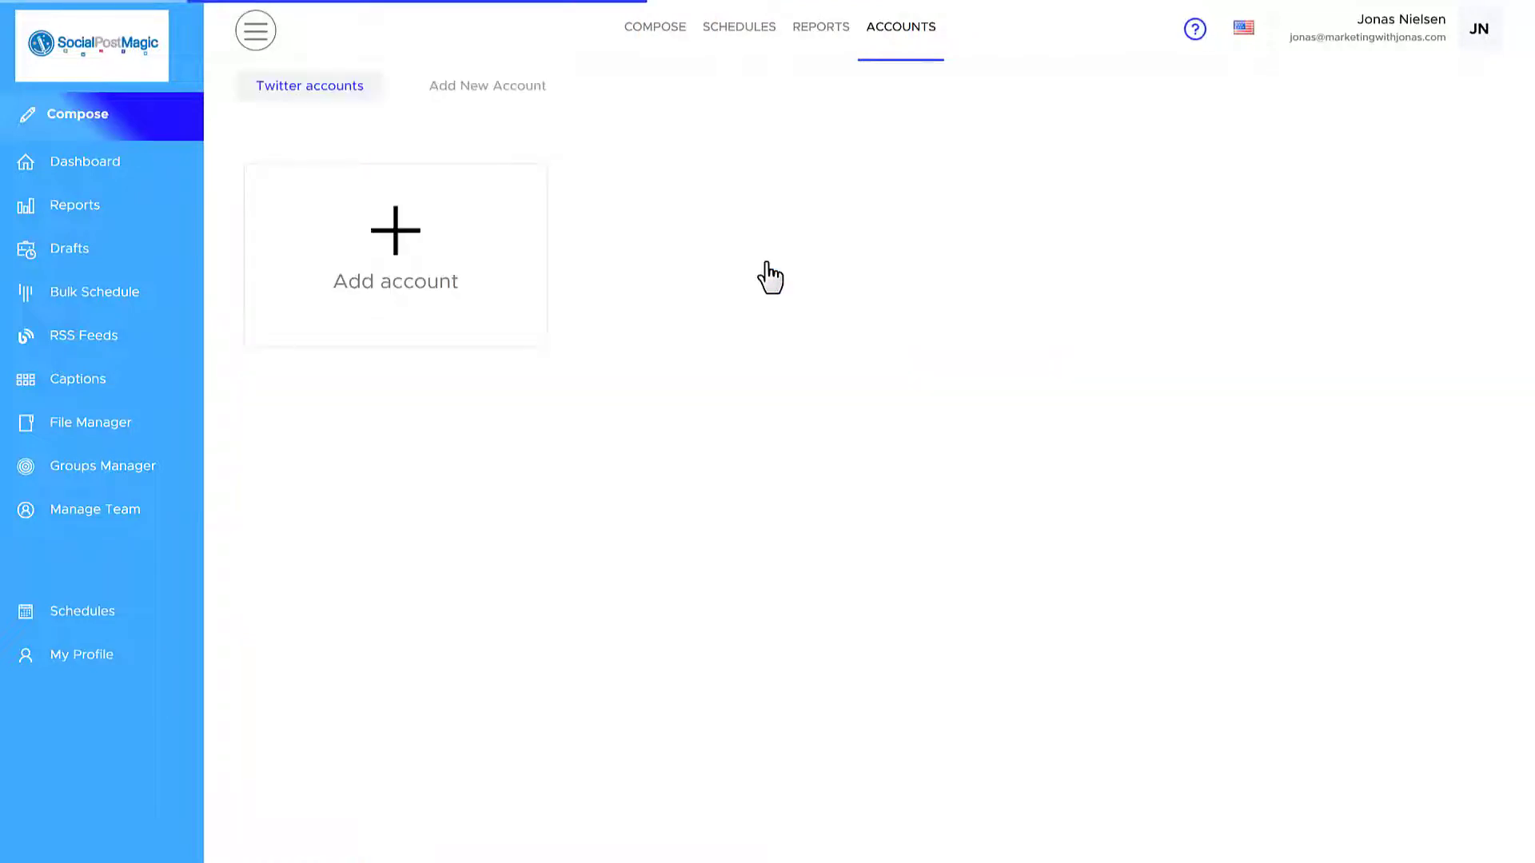
left_click(386, 268)
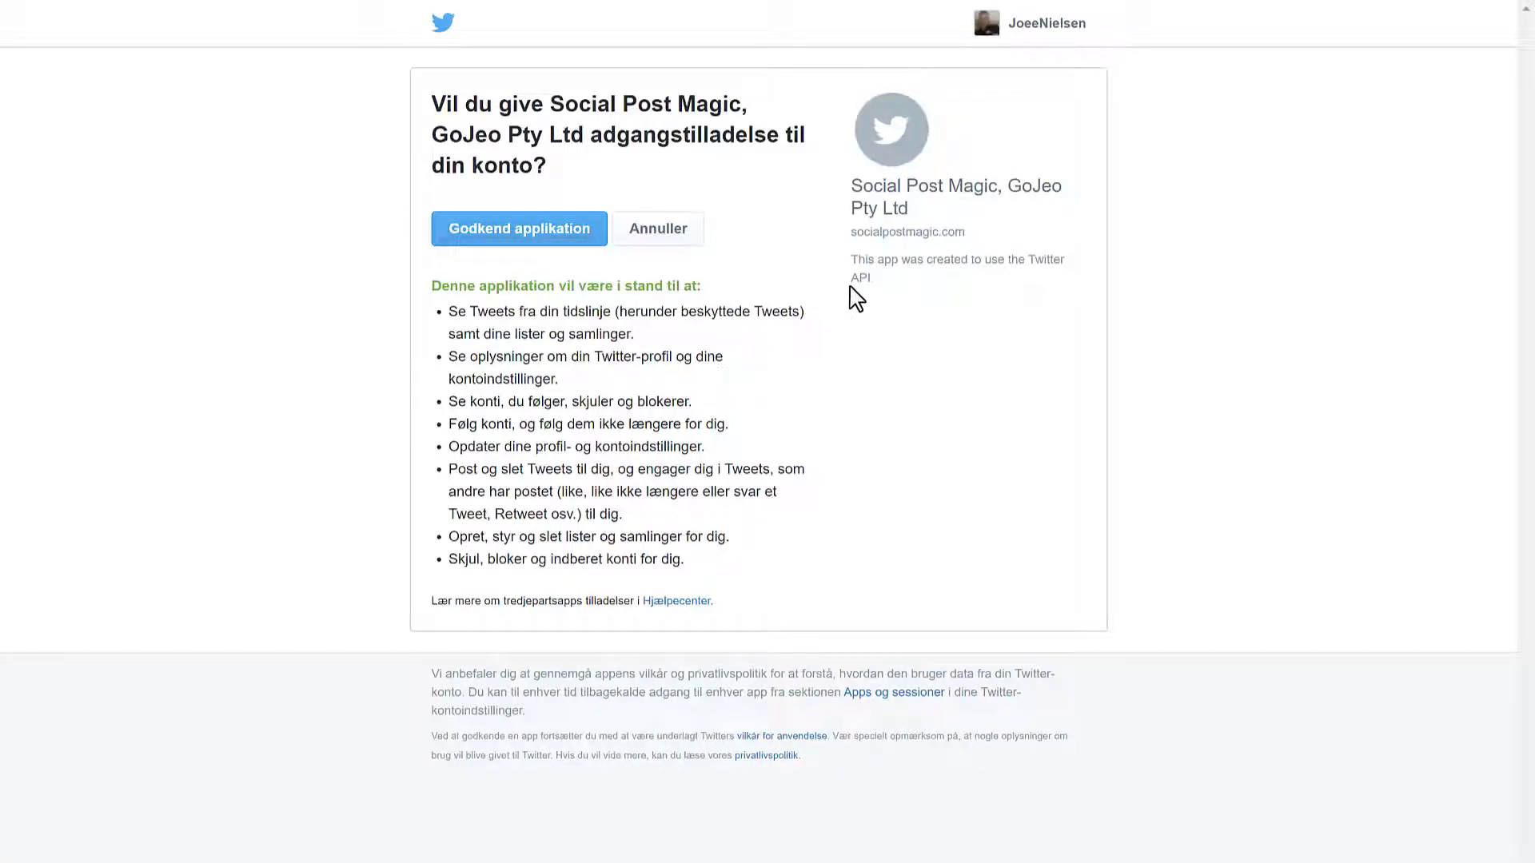
left_click(518, 233)
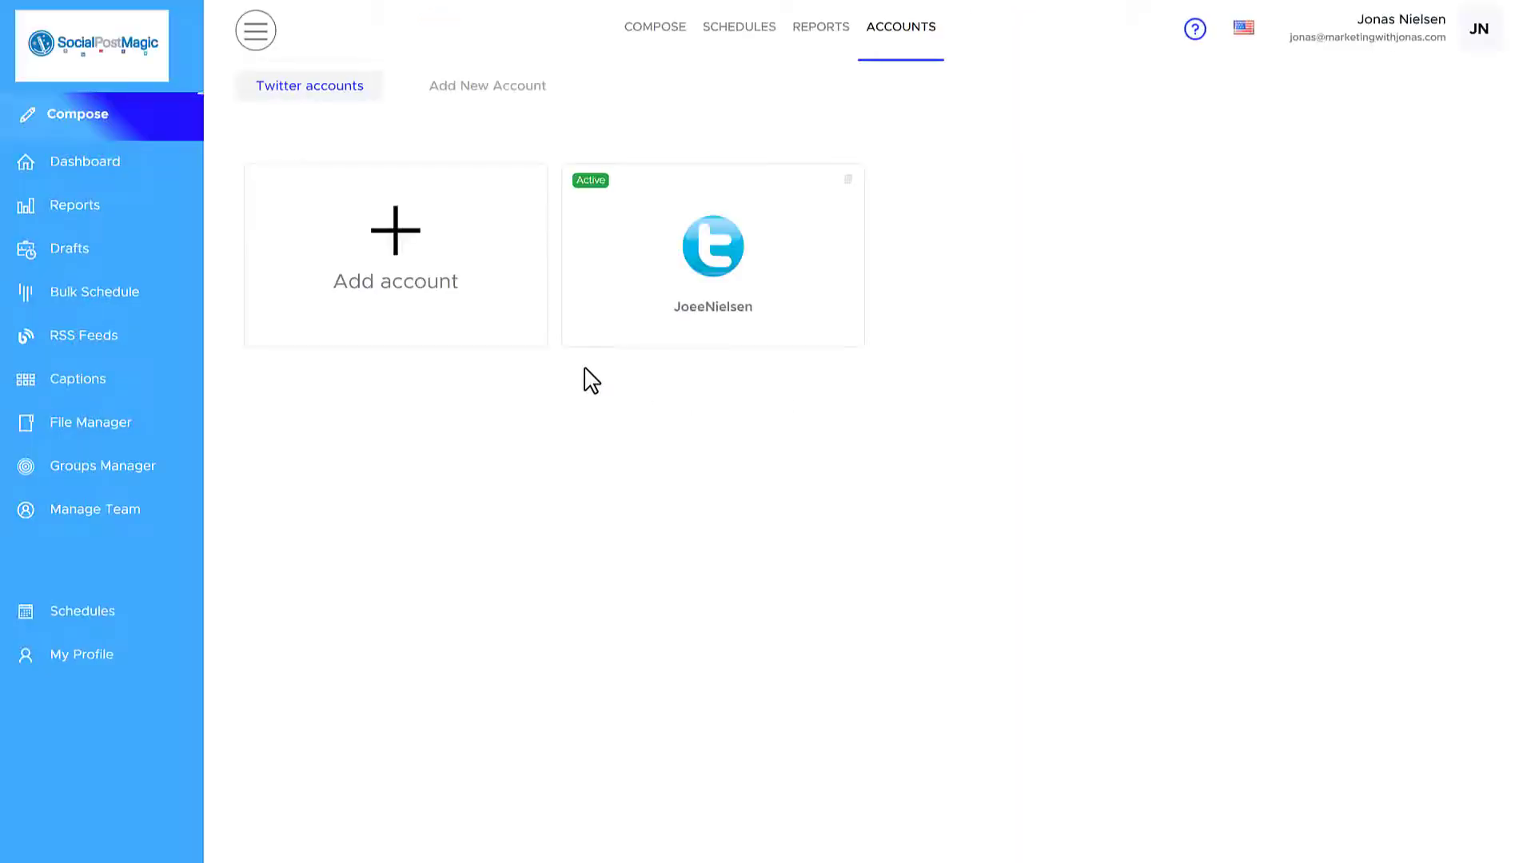
left_click(915, 41)
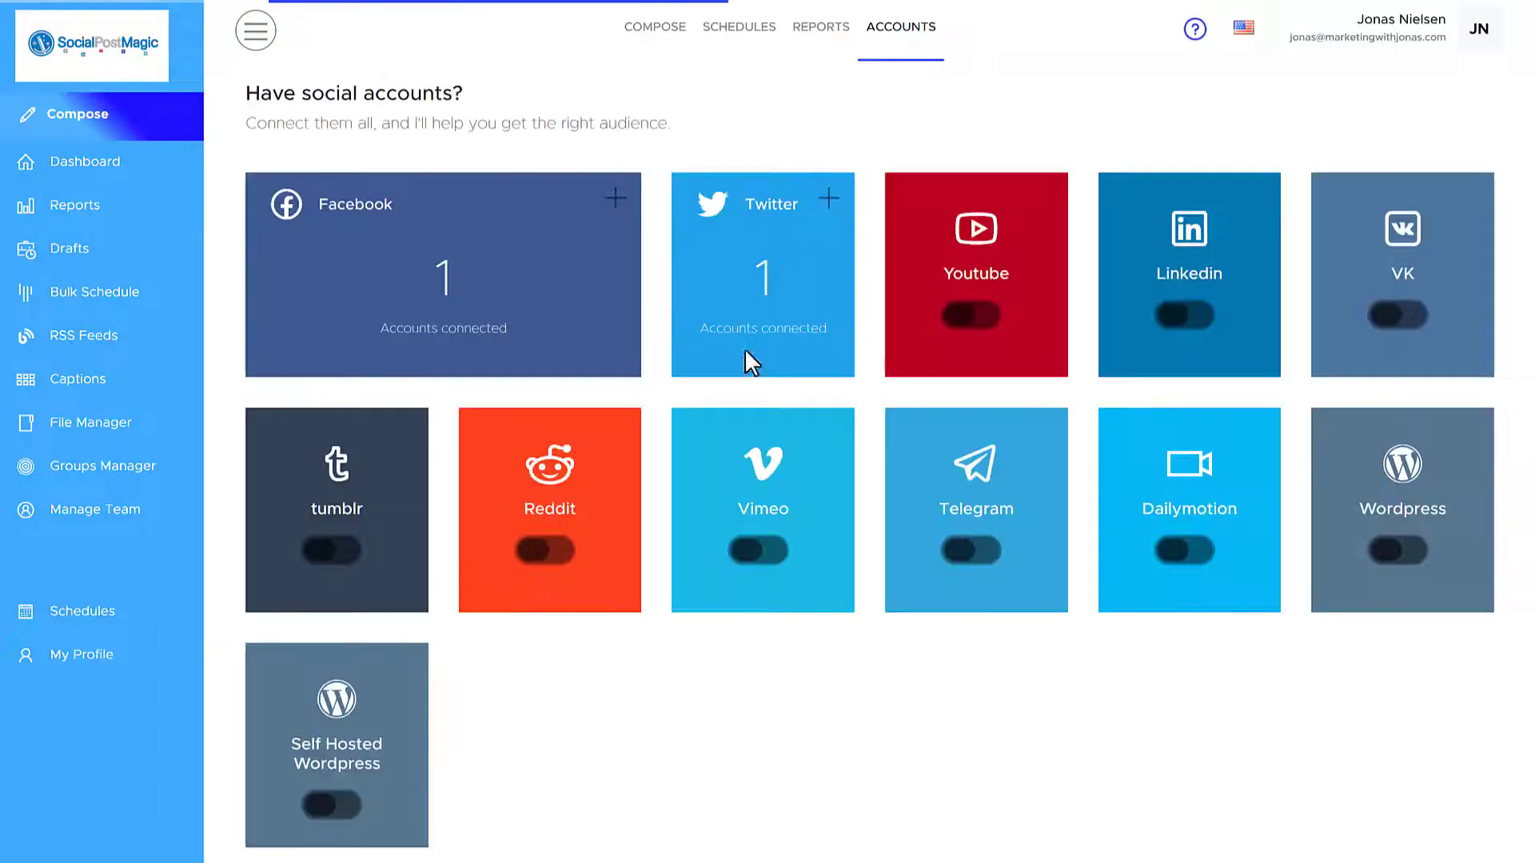
Connect a LinkedIn account by approving access, then return to the Accounts overview.
left_click(1217, 258)
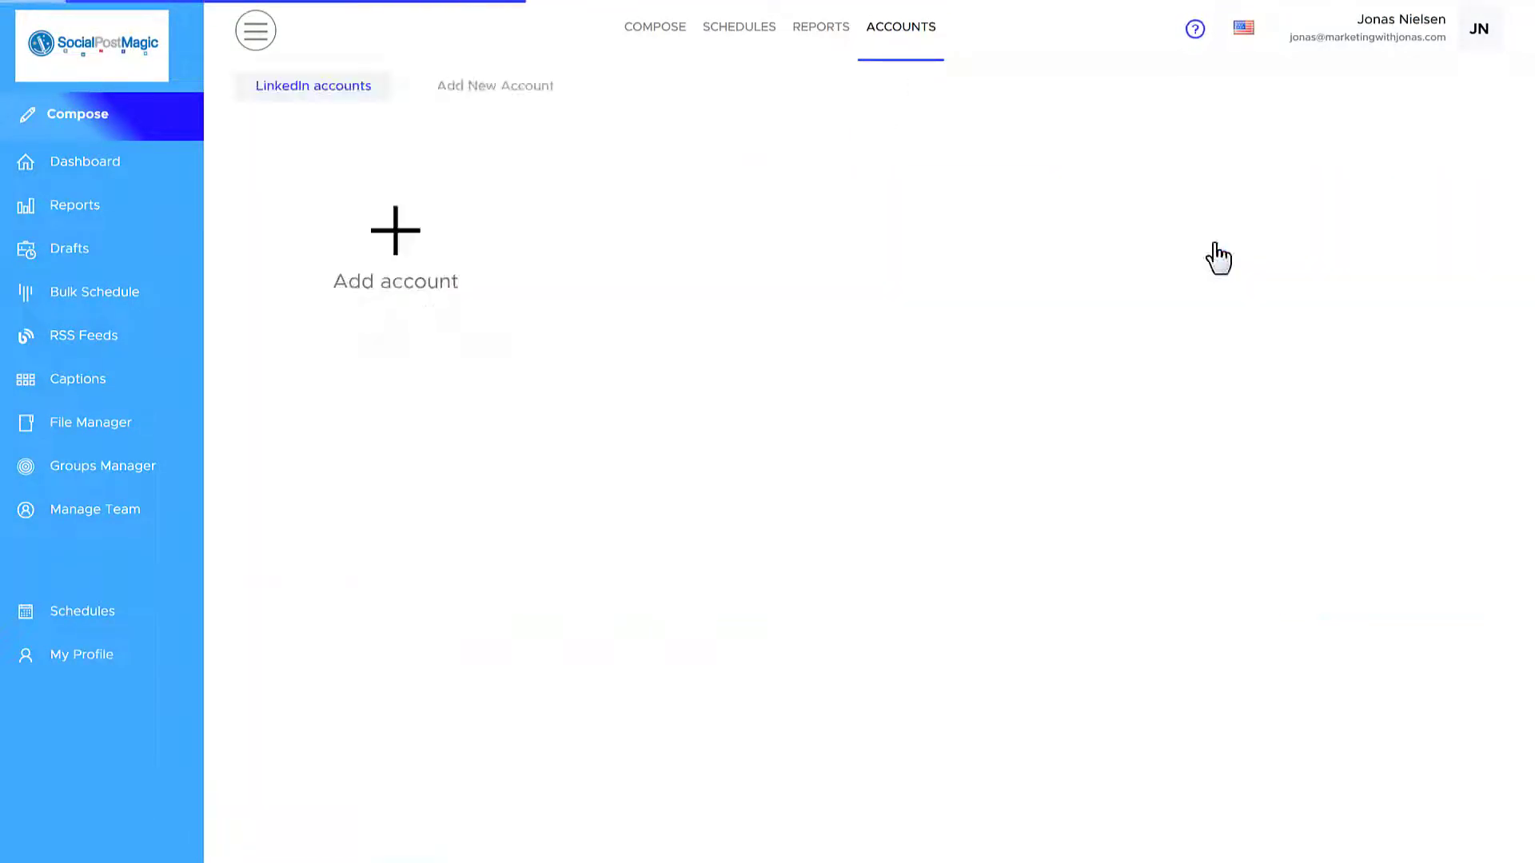
left_click(385, 263)
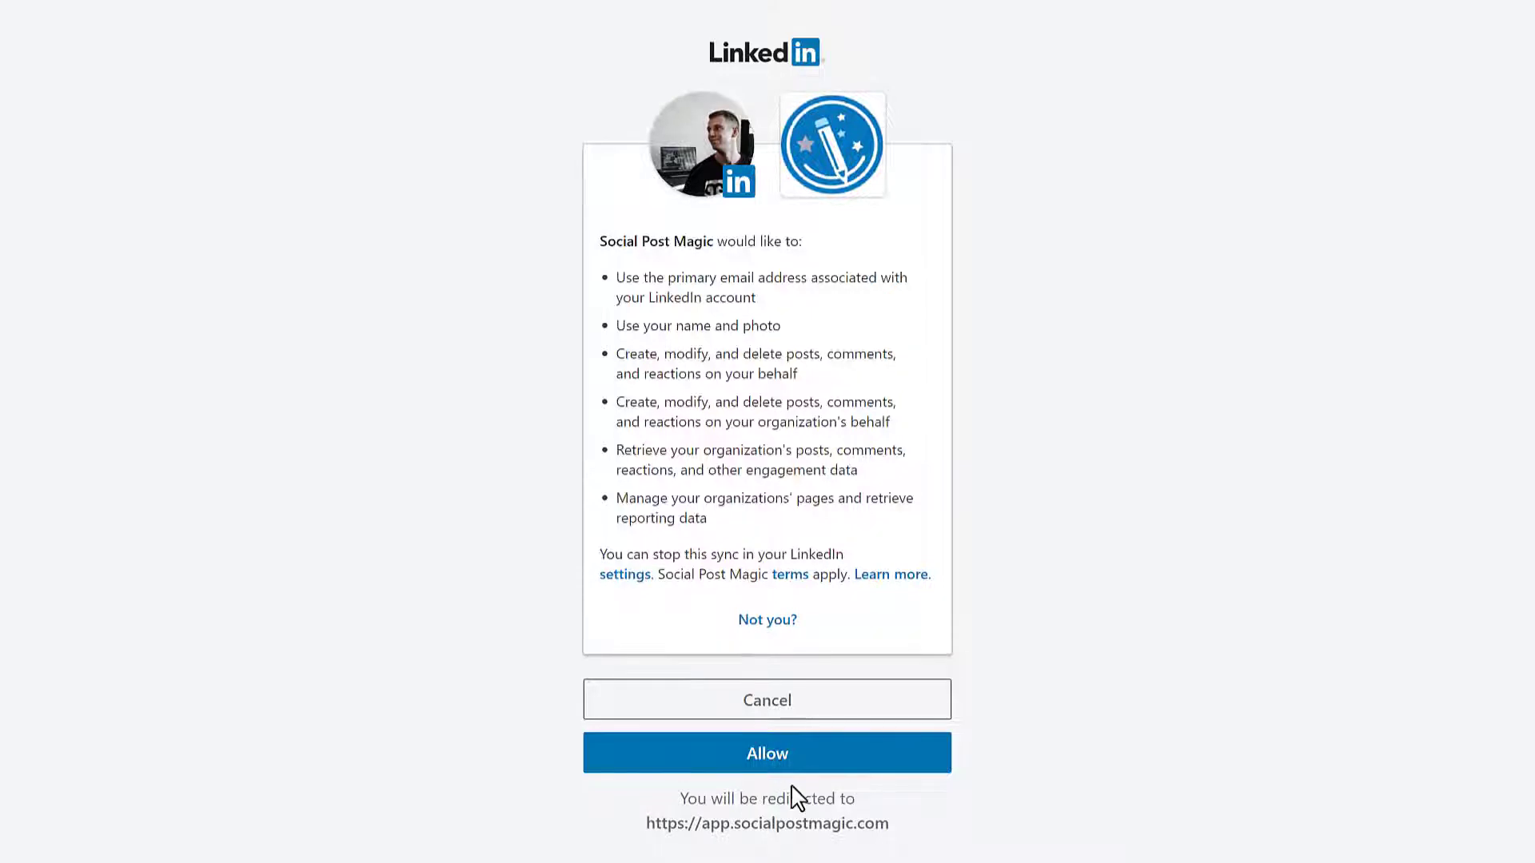
left_click(823, 763)
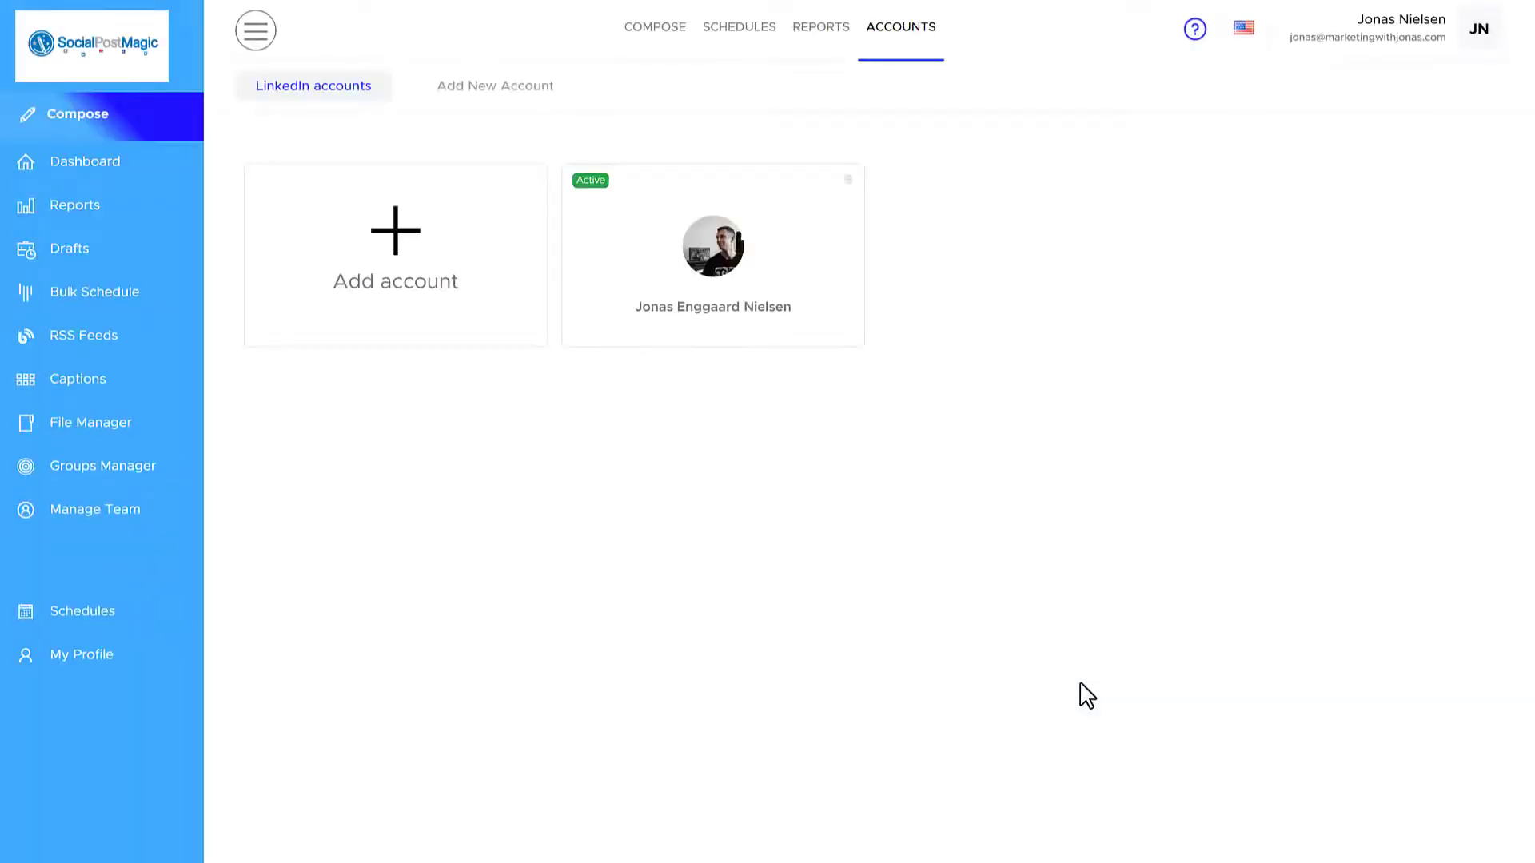
left_click(908, 32)
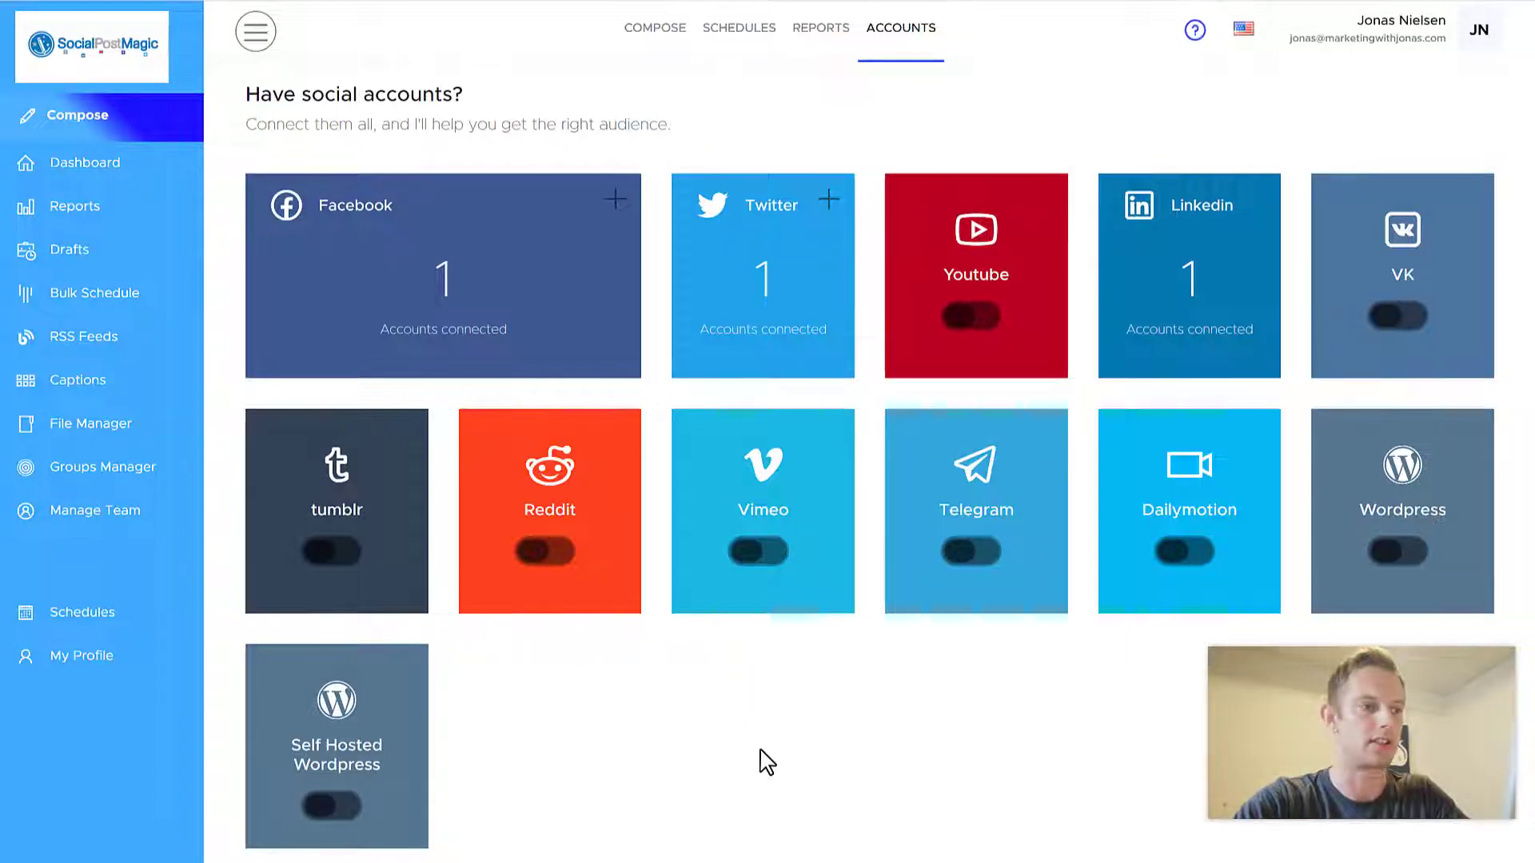
Open the empty File Manager showing 0MB of 750MB used.
left_click(97, 434)
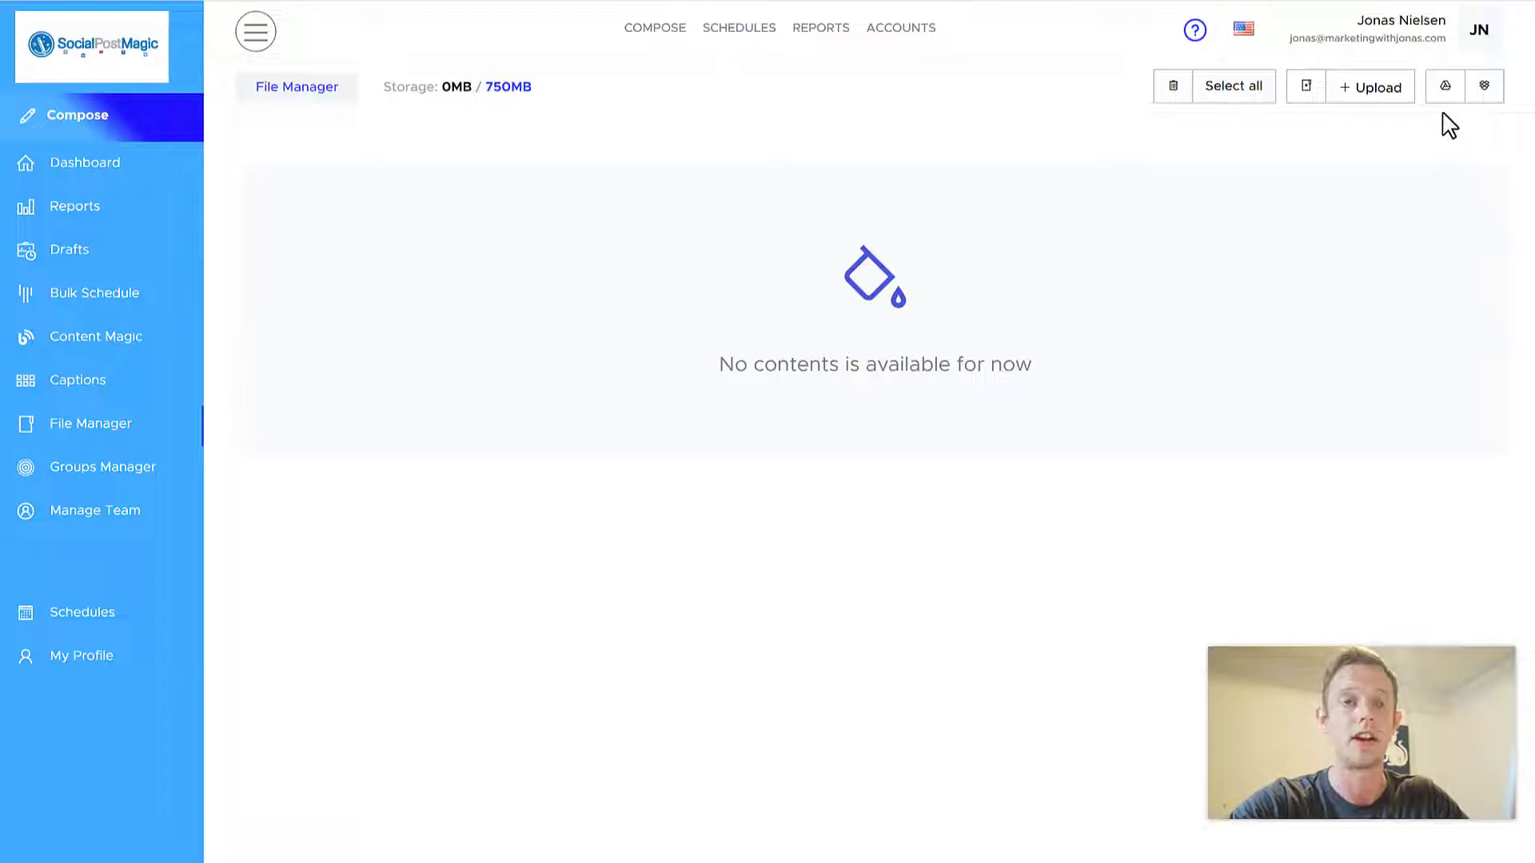
Grant SocialPostMagic access to Google Drive, proceeding past the unverified-app warning and allowing permissions.
left_click(1445, 88)
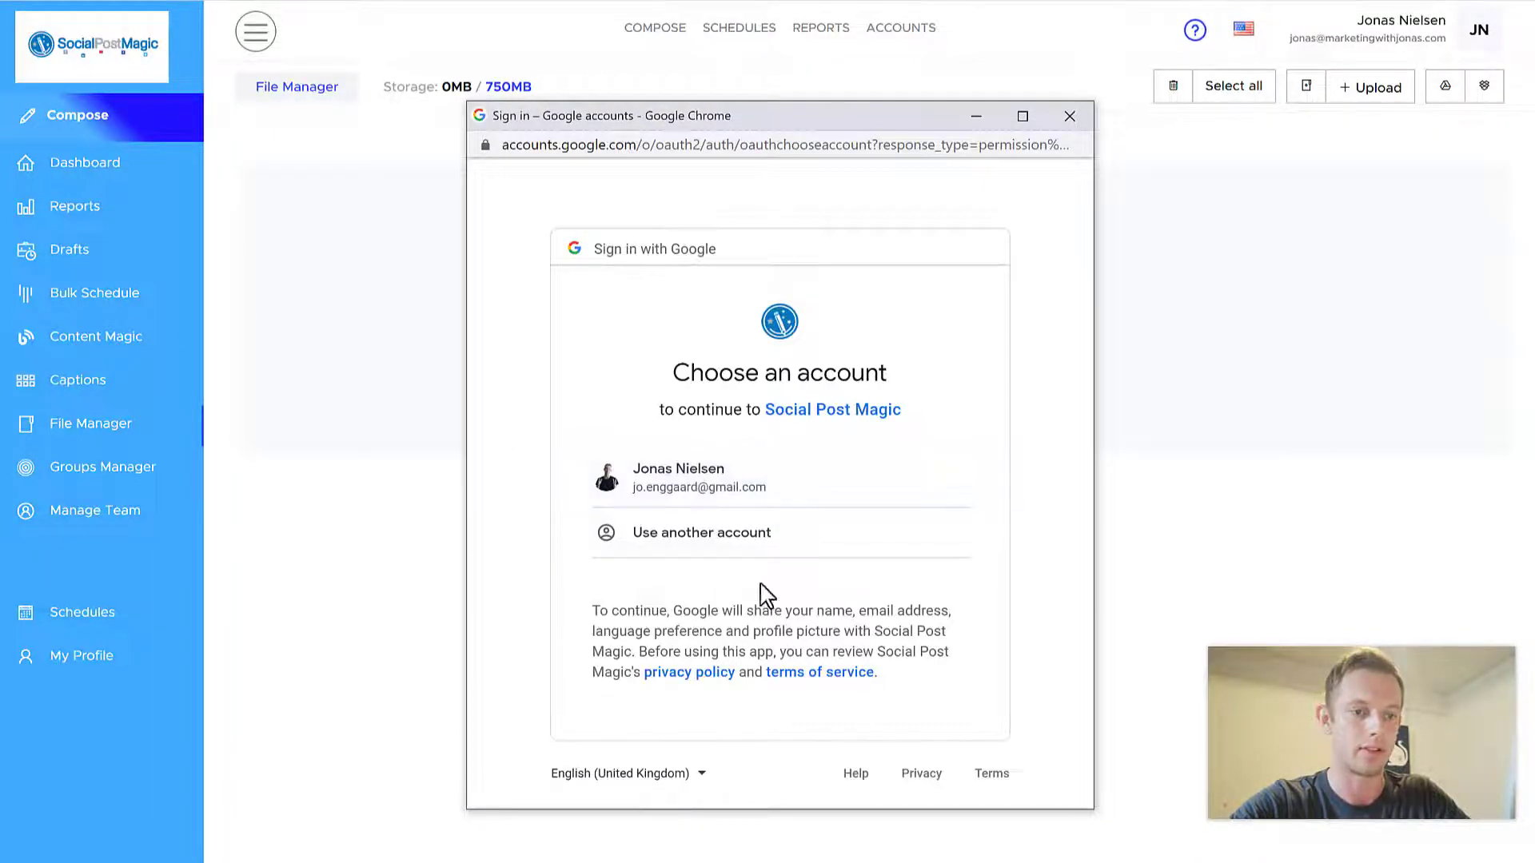
left_click(752, 470)
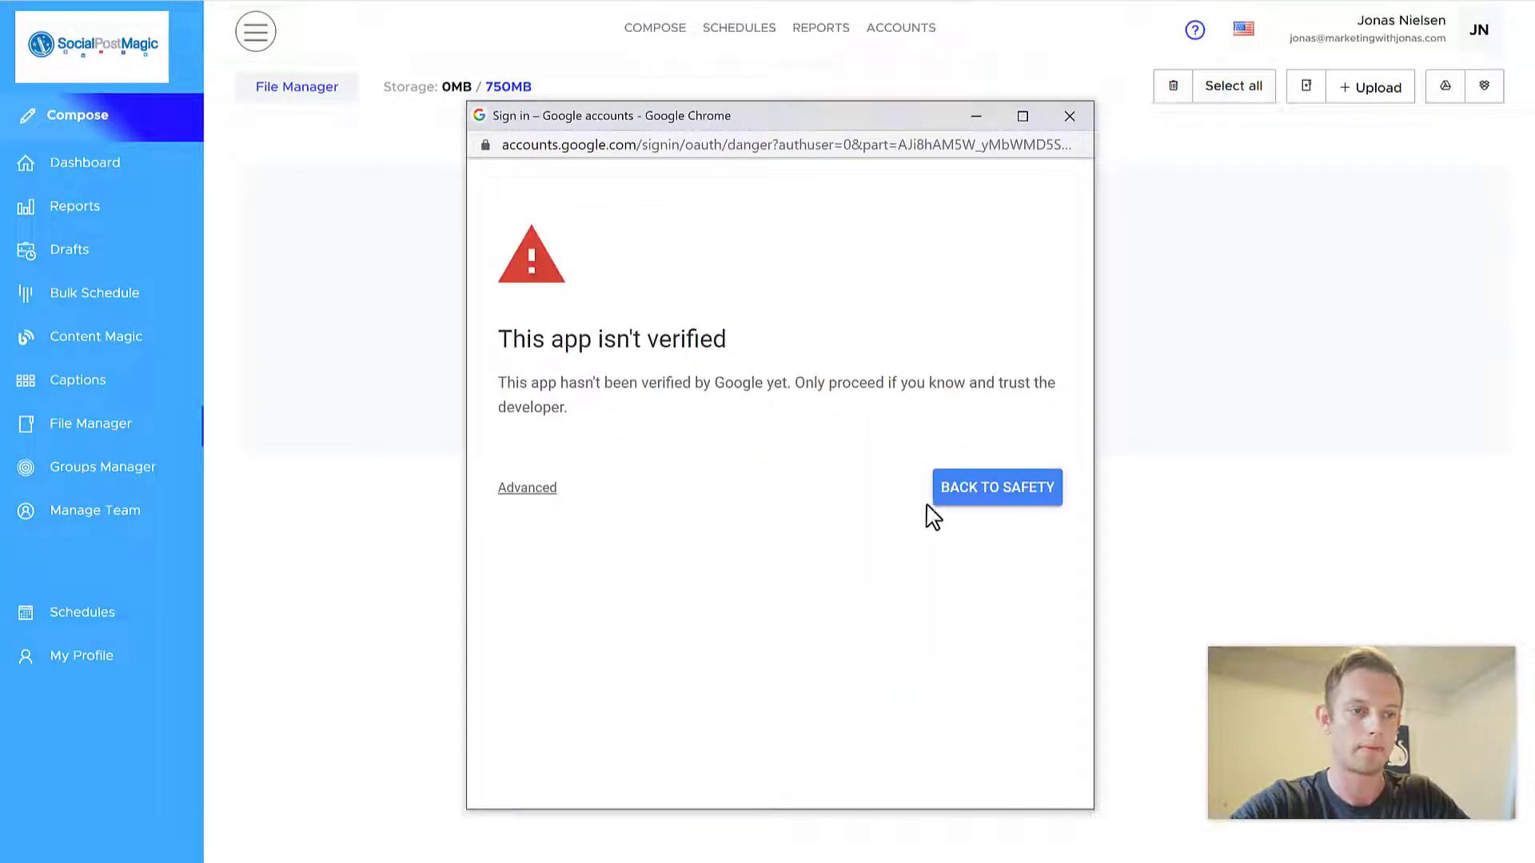
left_click(530, 488)
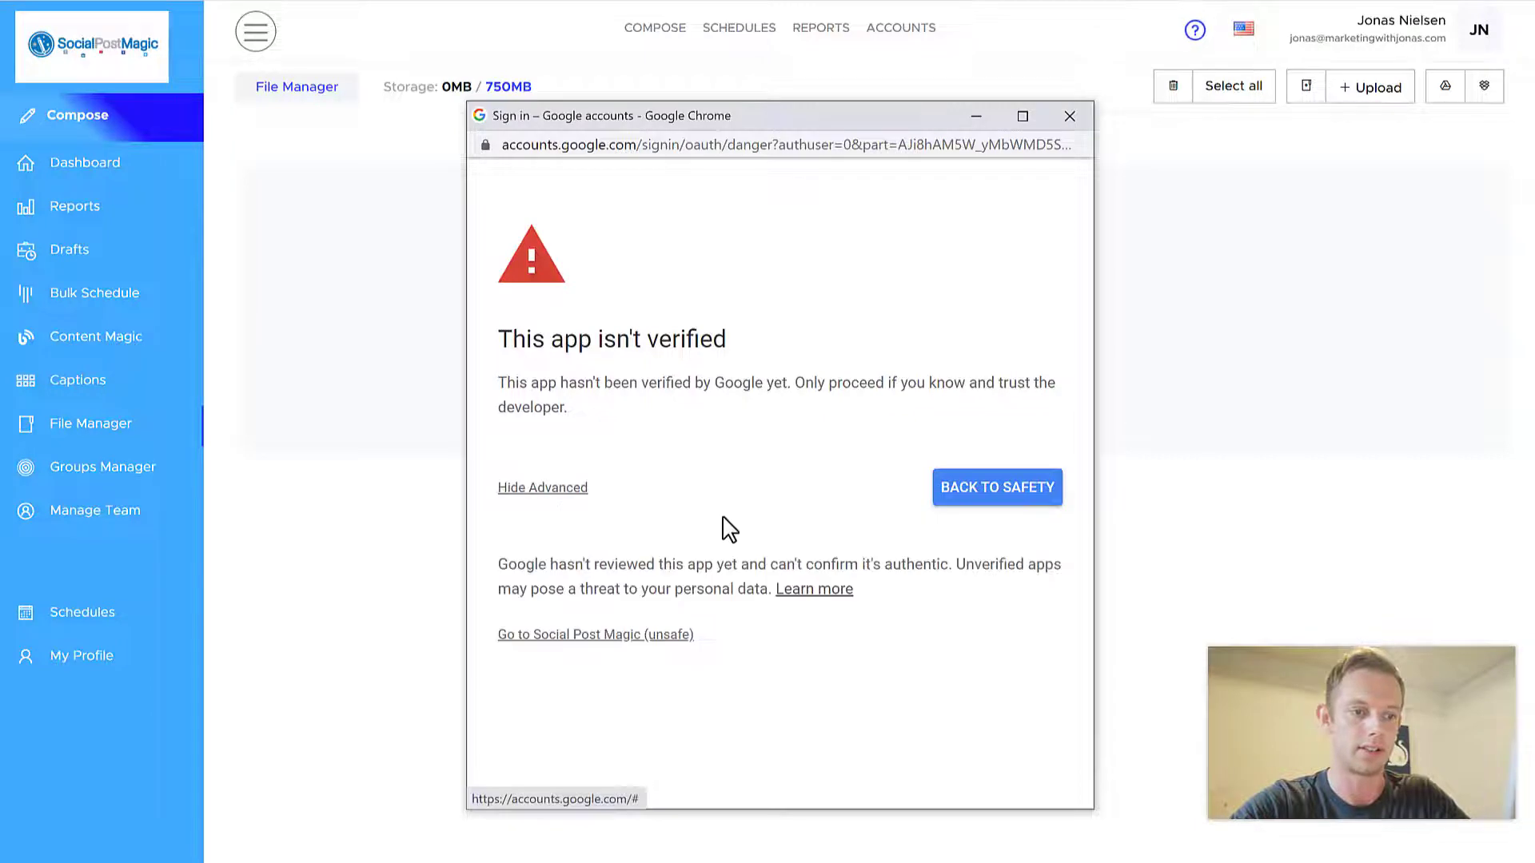
left_click(640, 644)
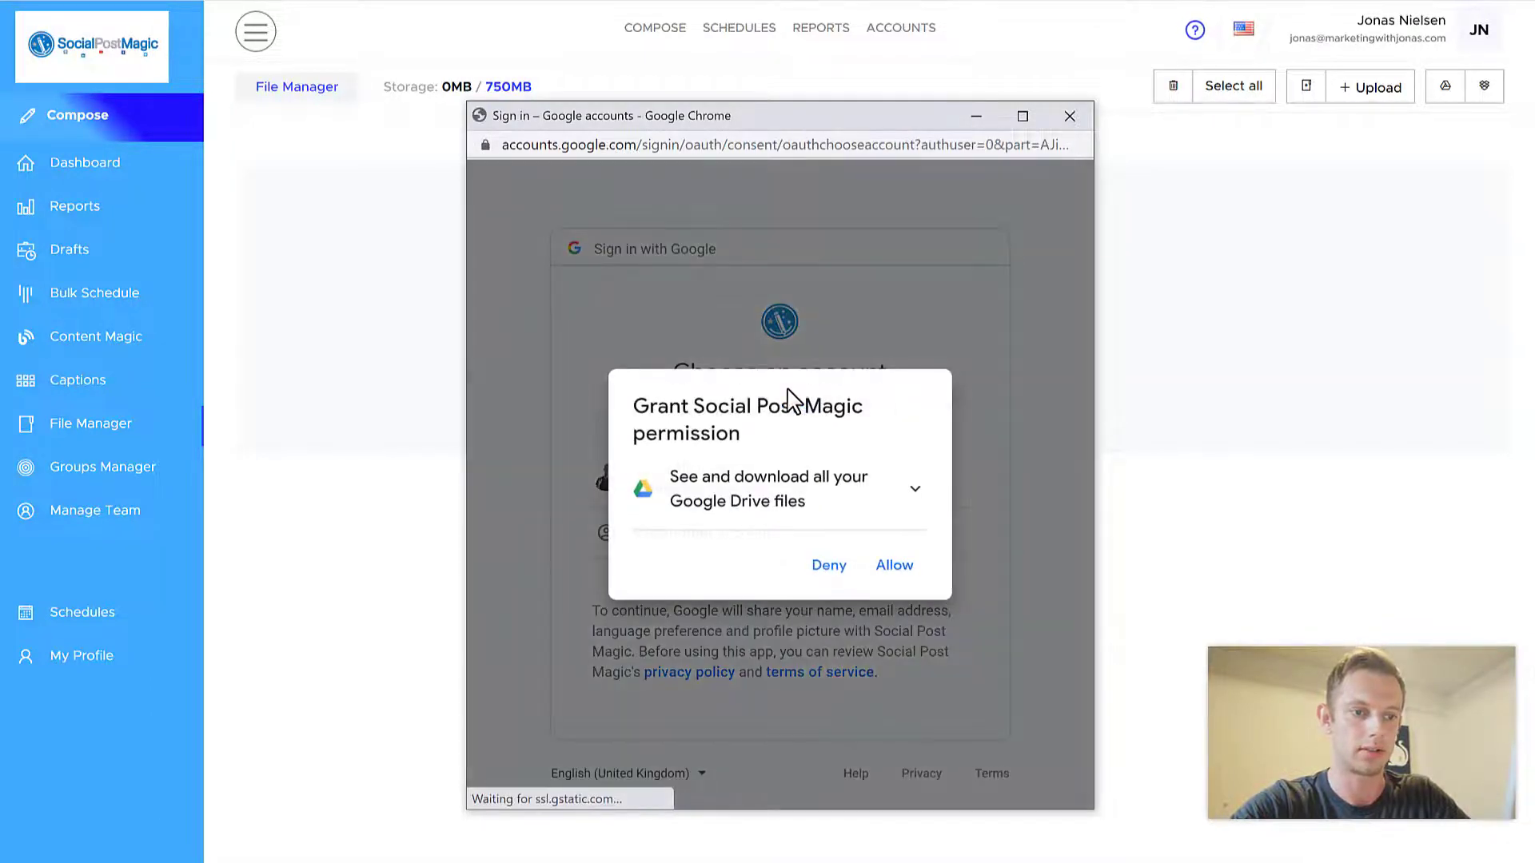
left_click(896, 569)
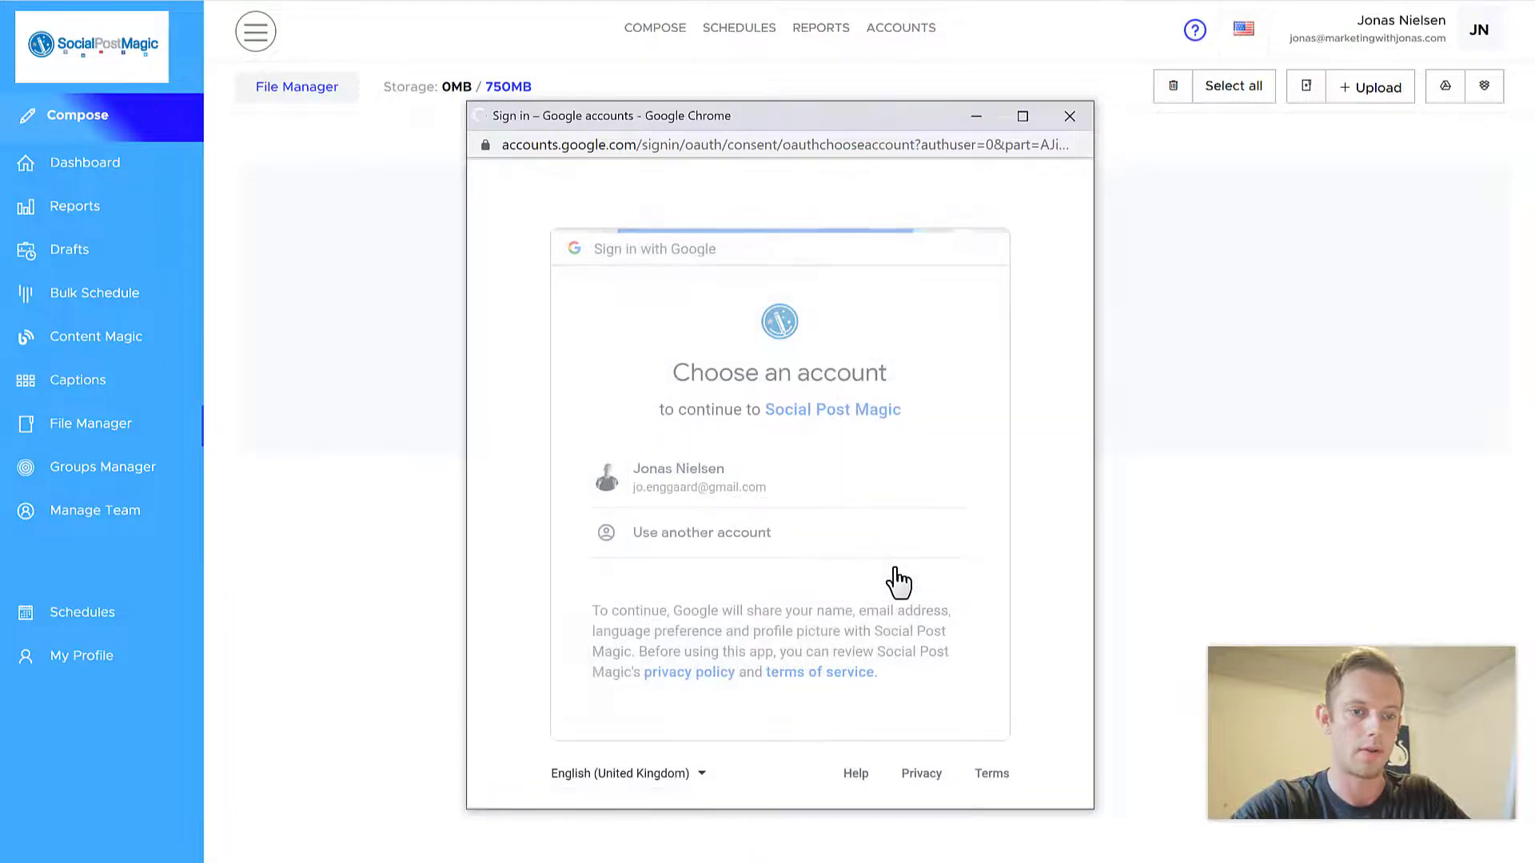
scroll(999, 519, "down", 1)
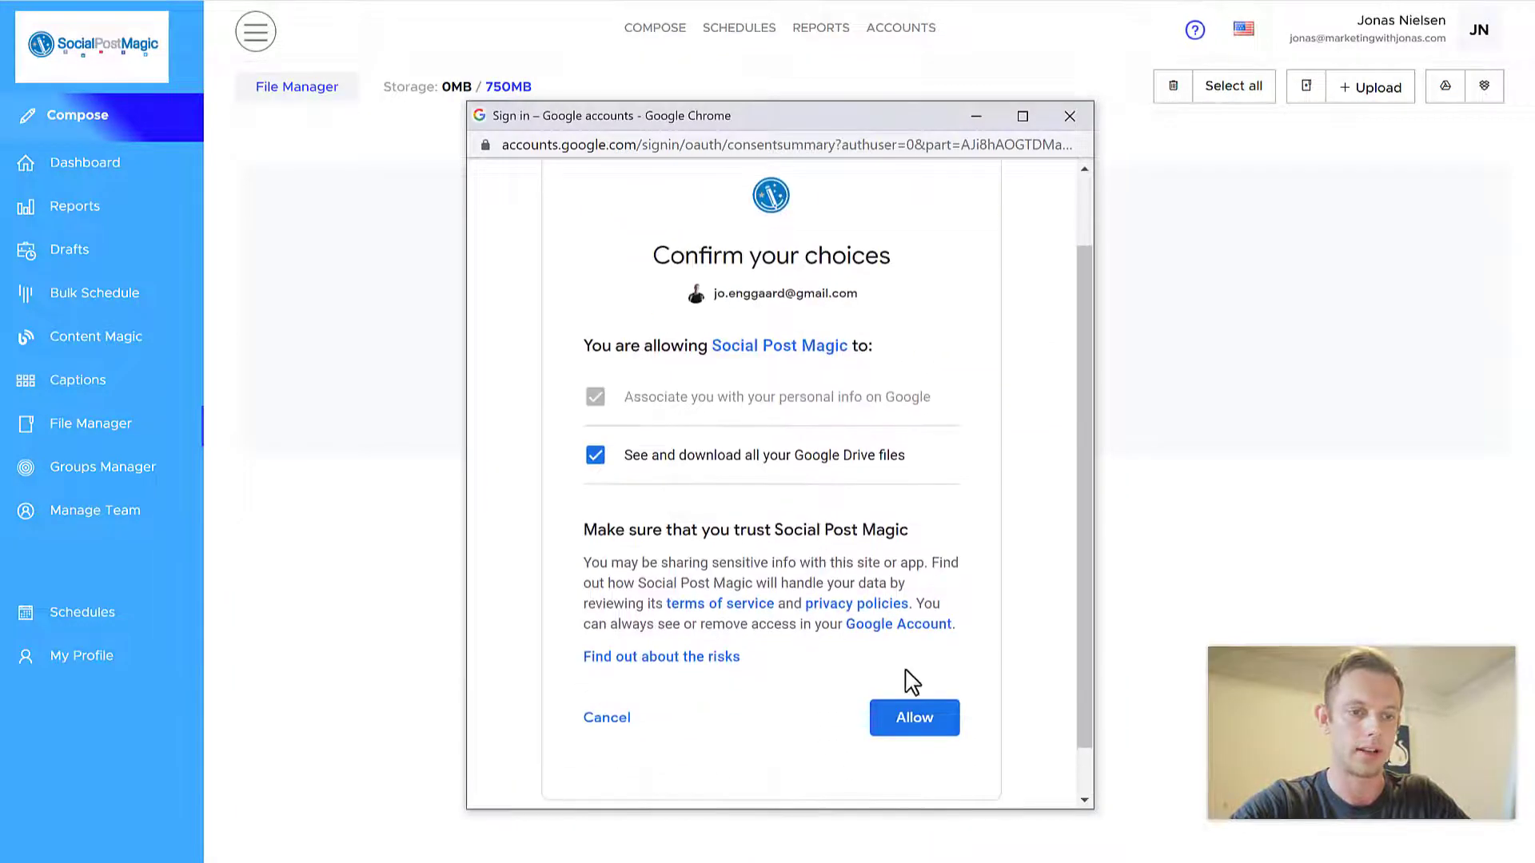
left_click(915, 729)
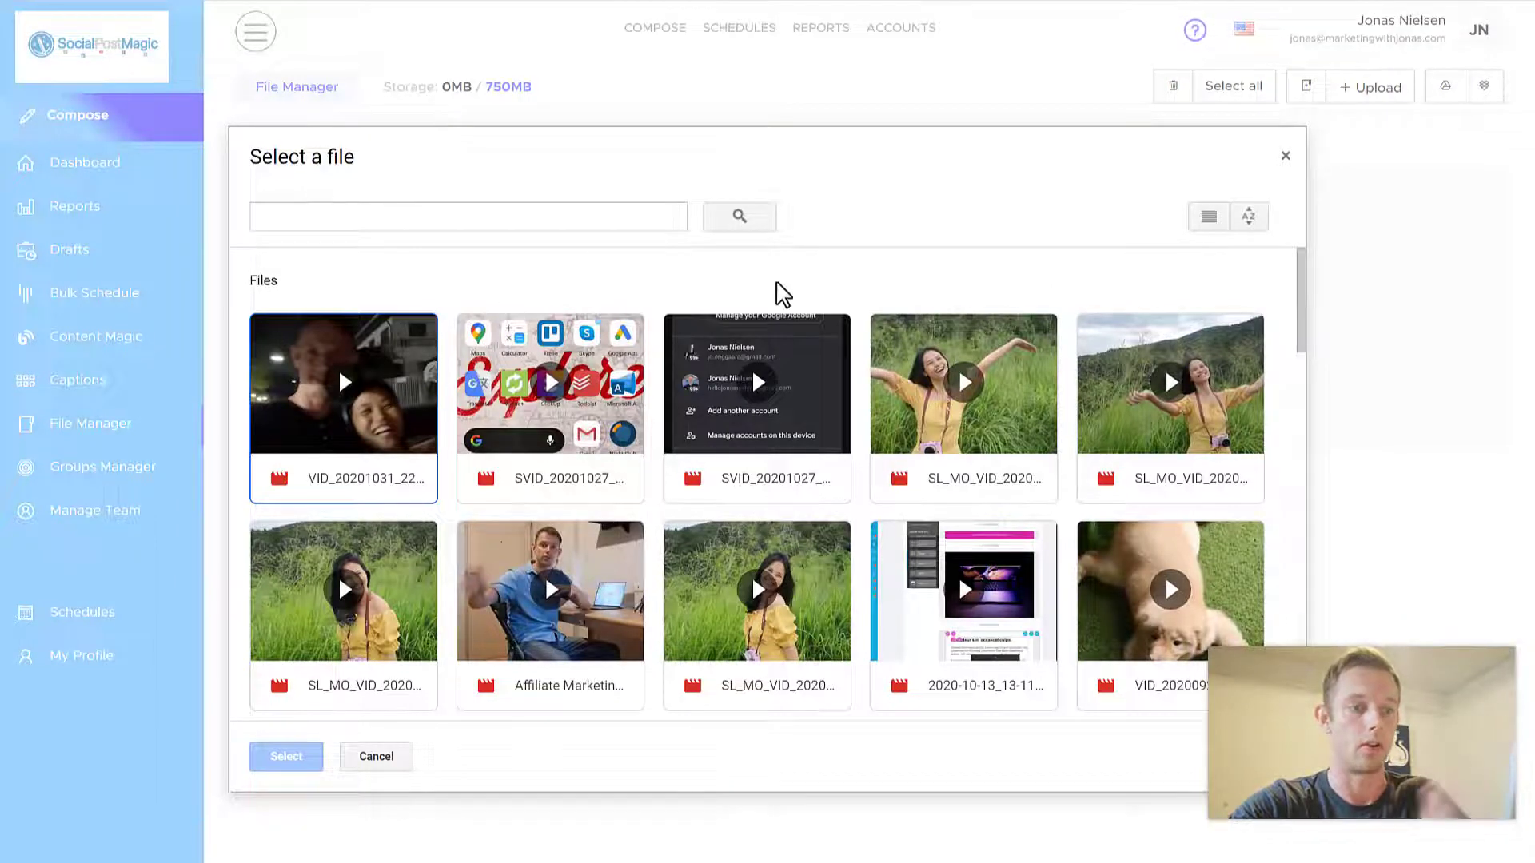
Start a new post in Compose and launch the Google Drive media picker.
left_click(1284, 156)
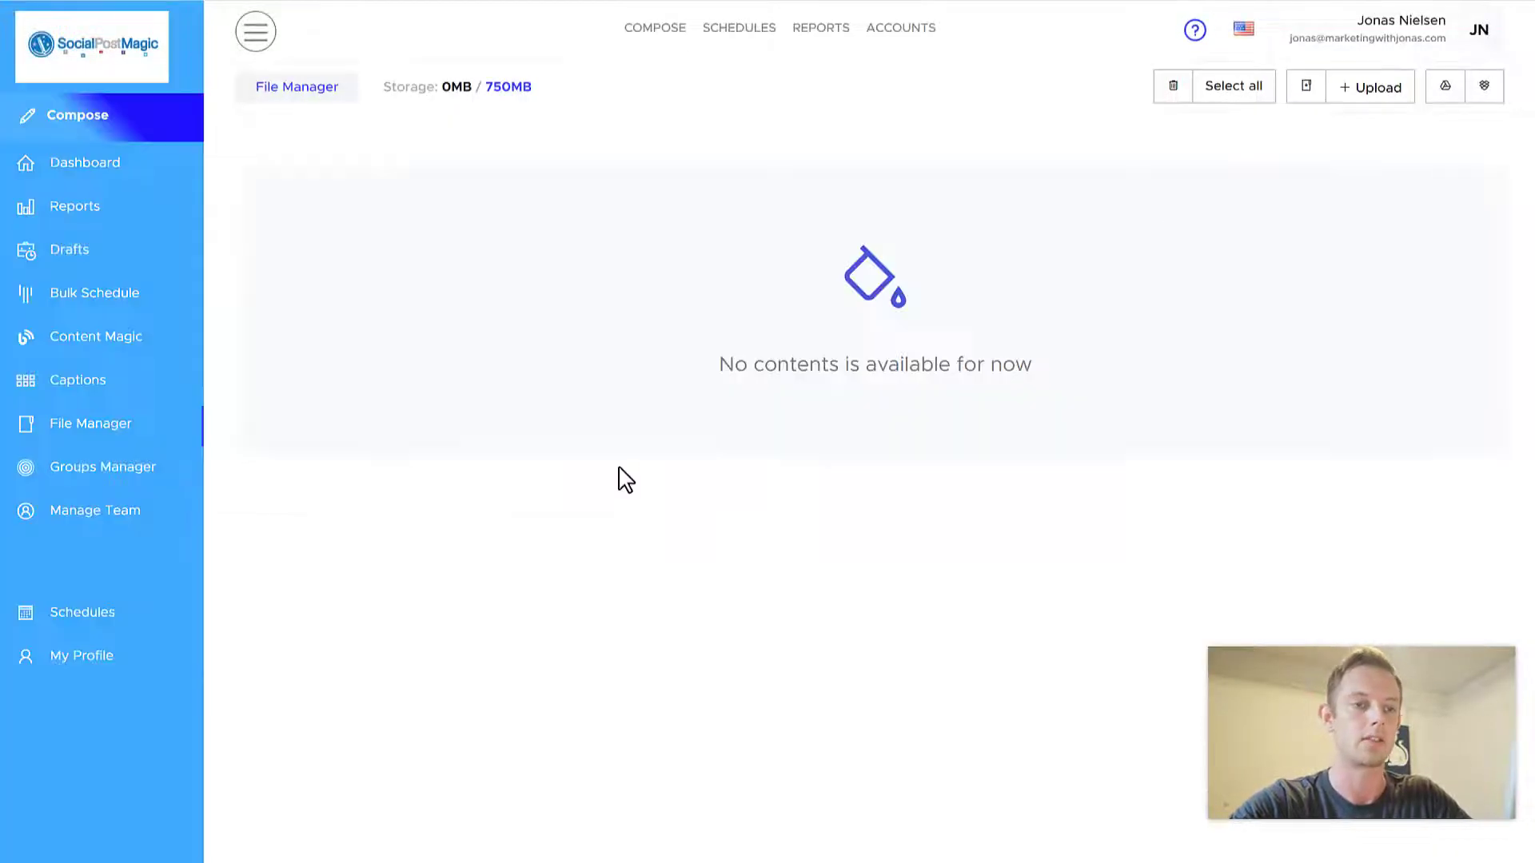
left_click(100, 128)
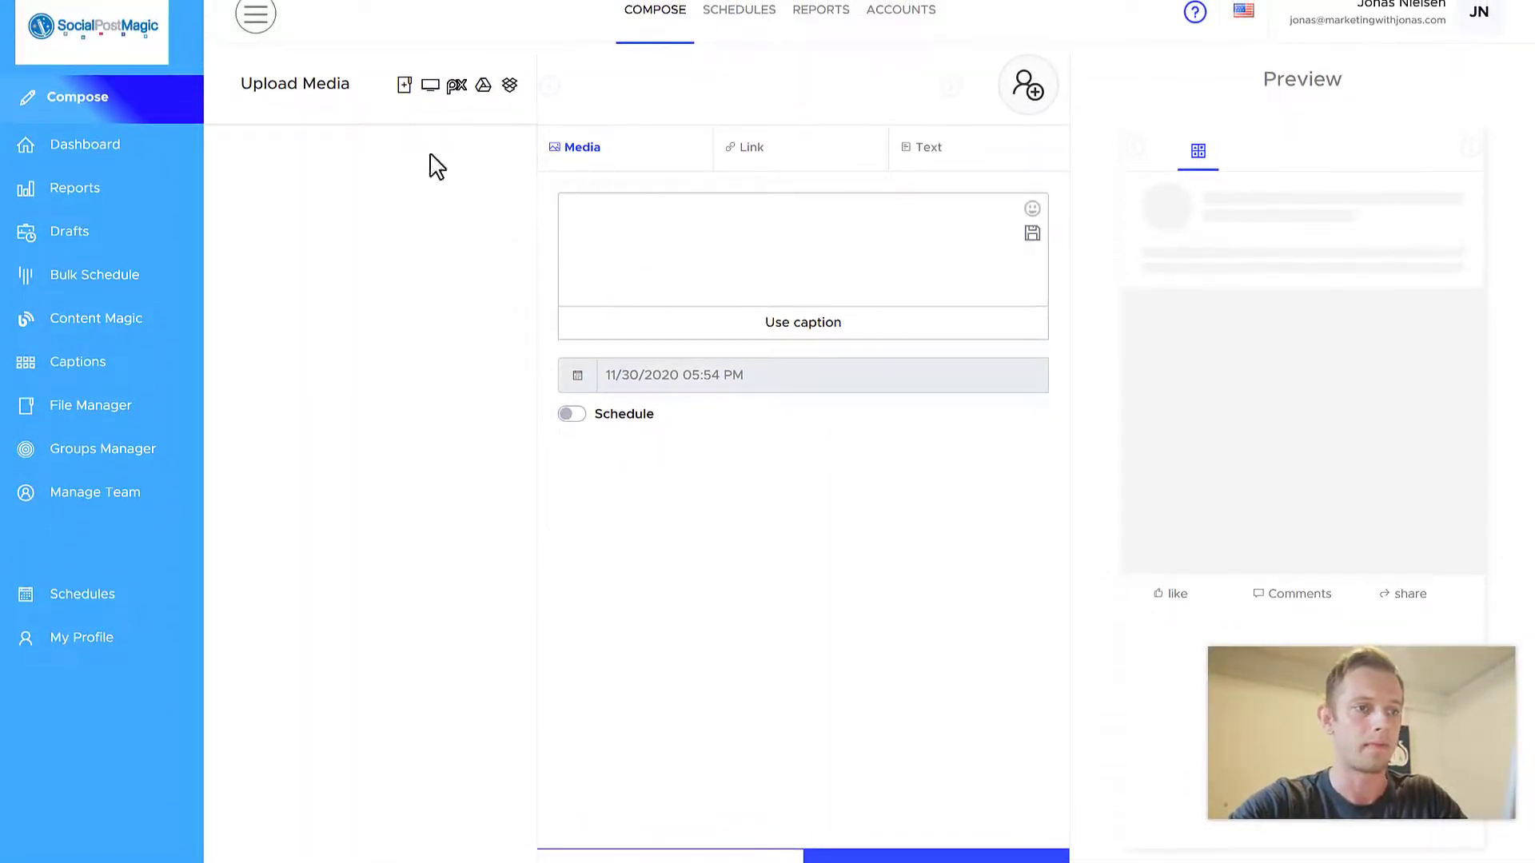
left_click(484, 88)
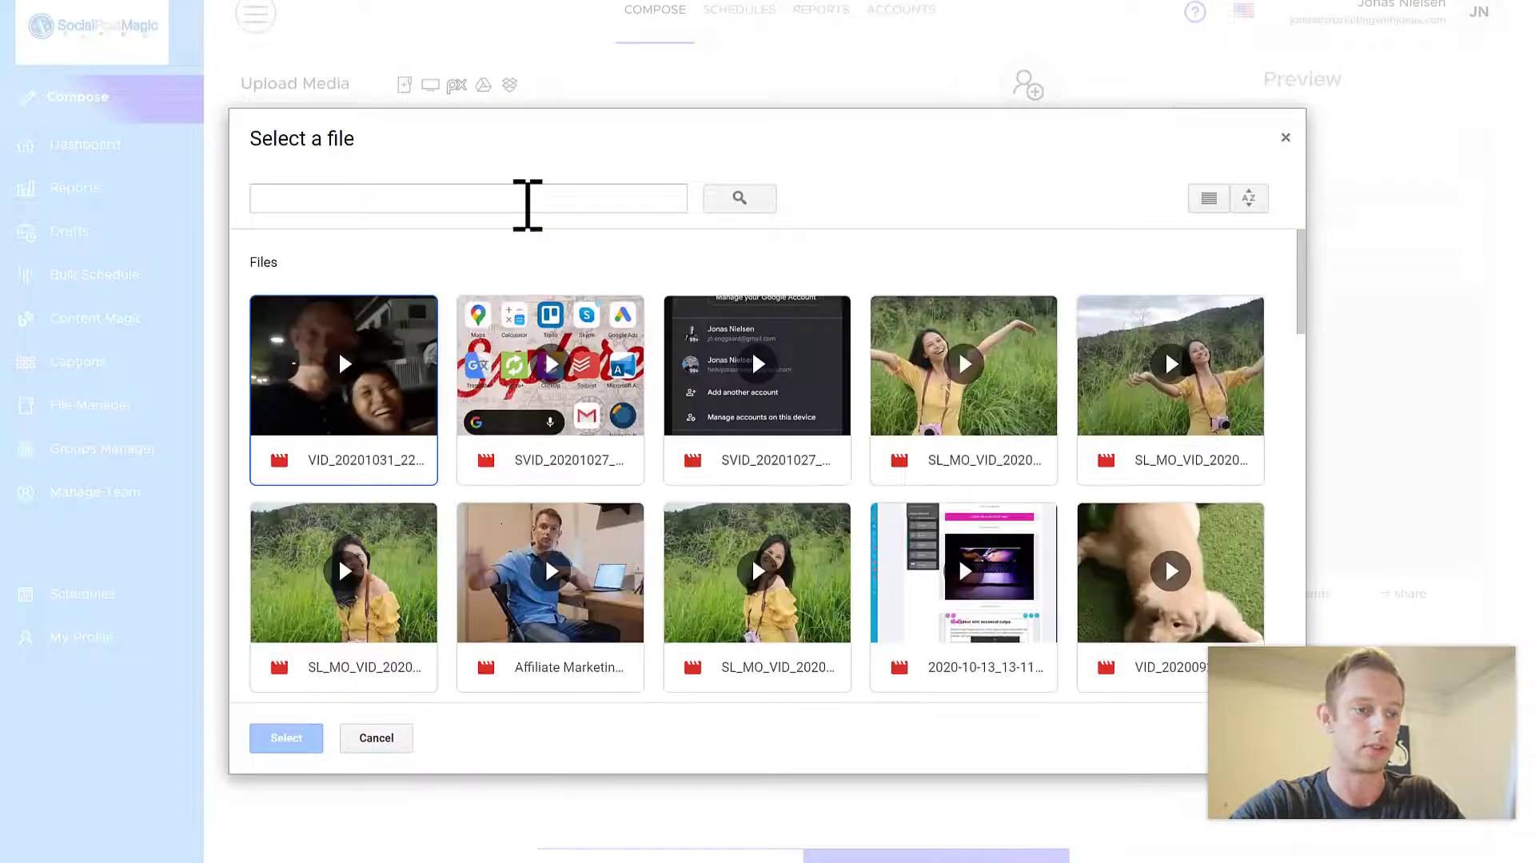
Browse the Google Drive video files and close the picker without selecting any.
scroll(927, 488, "down", 2)
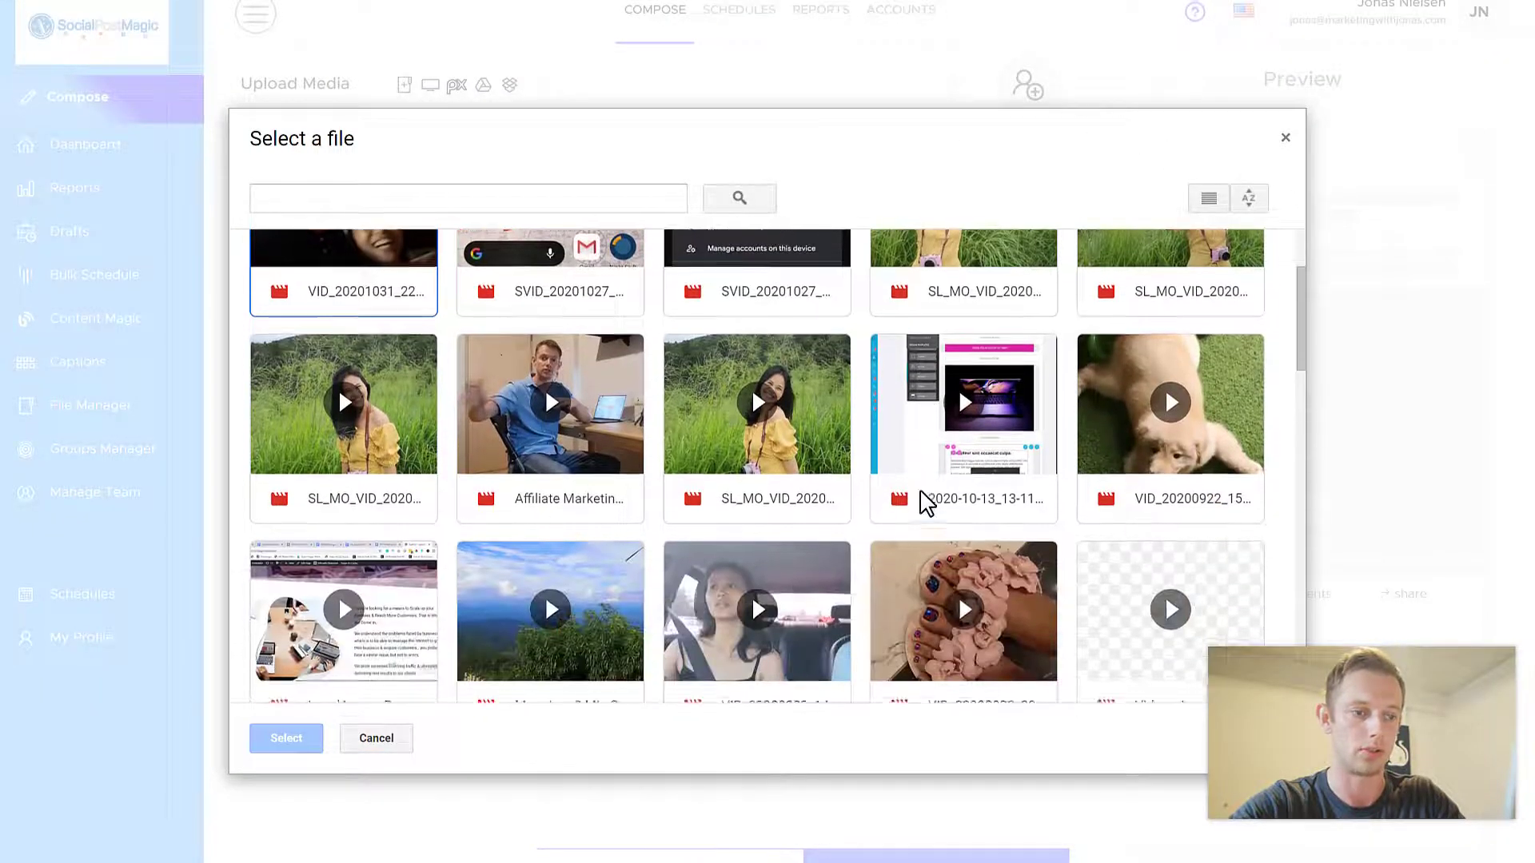
scroll(925, 503, "down", 4)
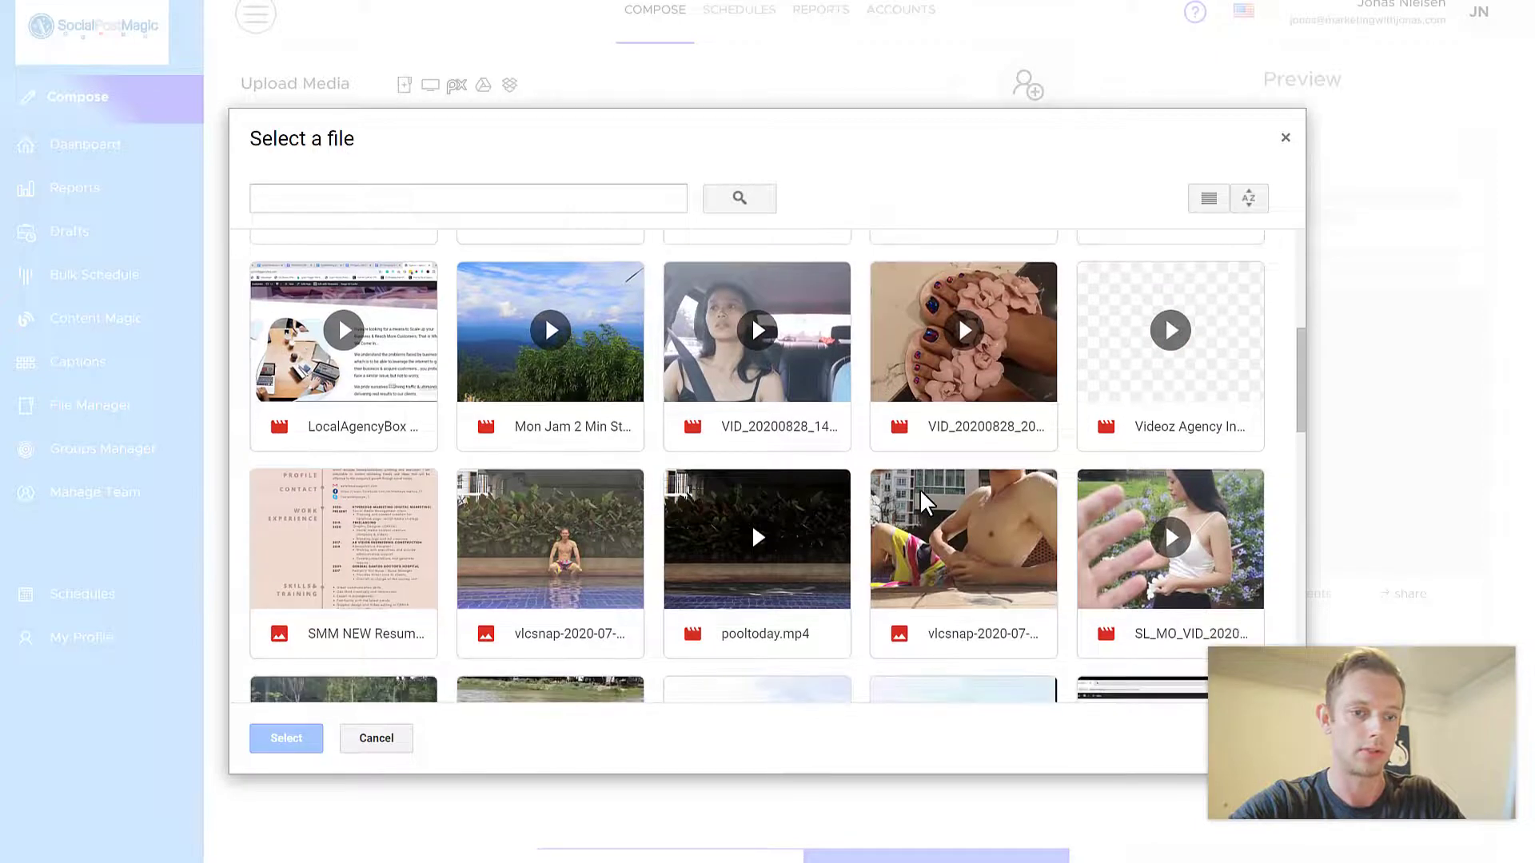
scroll(919, 492, "up", 6)
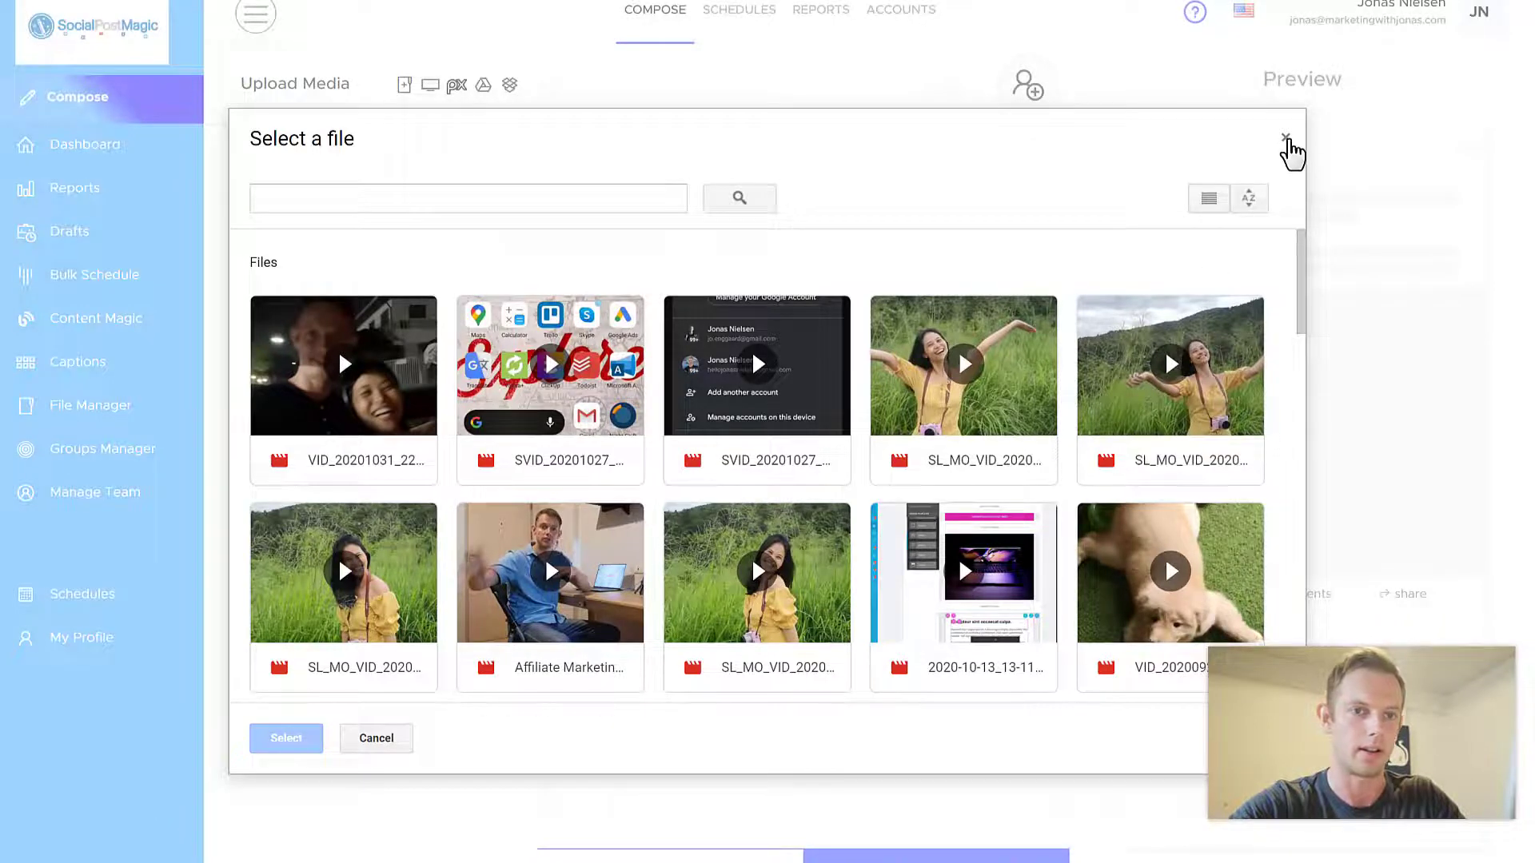
left_click(1287, 140)
Write the caption 'This is an example post for Social Post Magic' in the post editor.
left_click(607, 232)
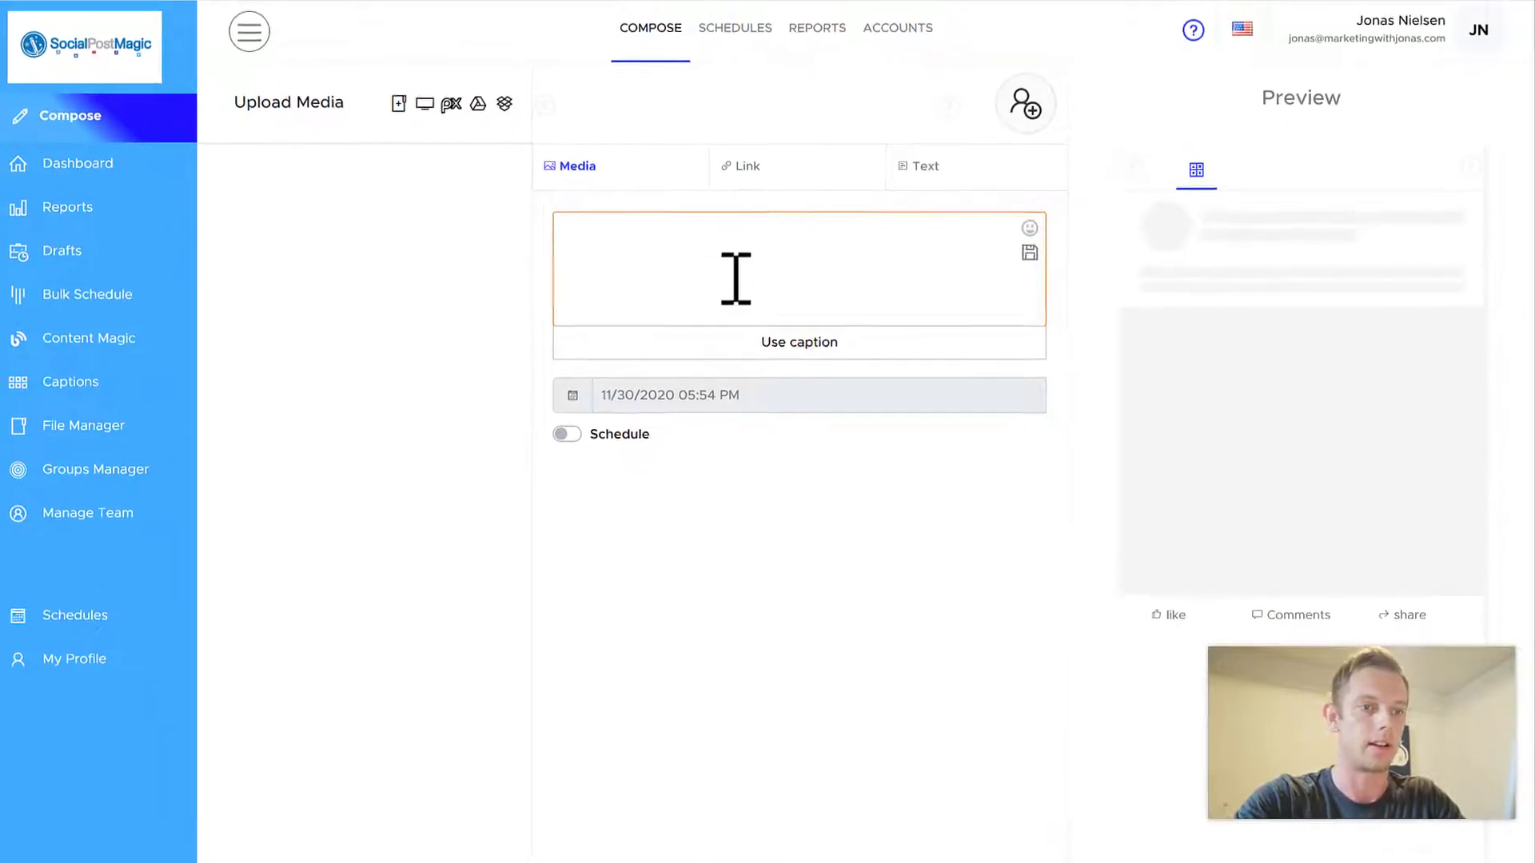
type("This is an example")
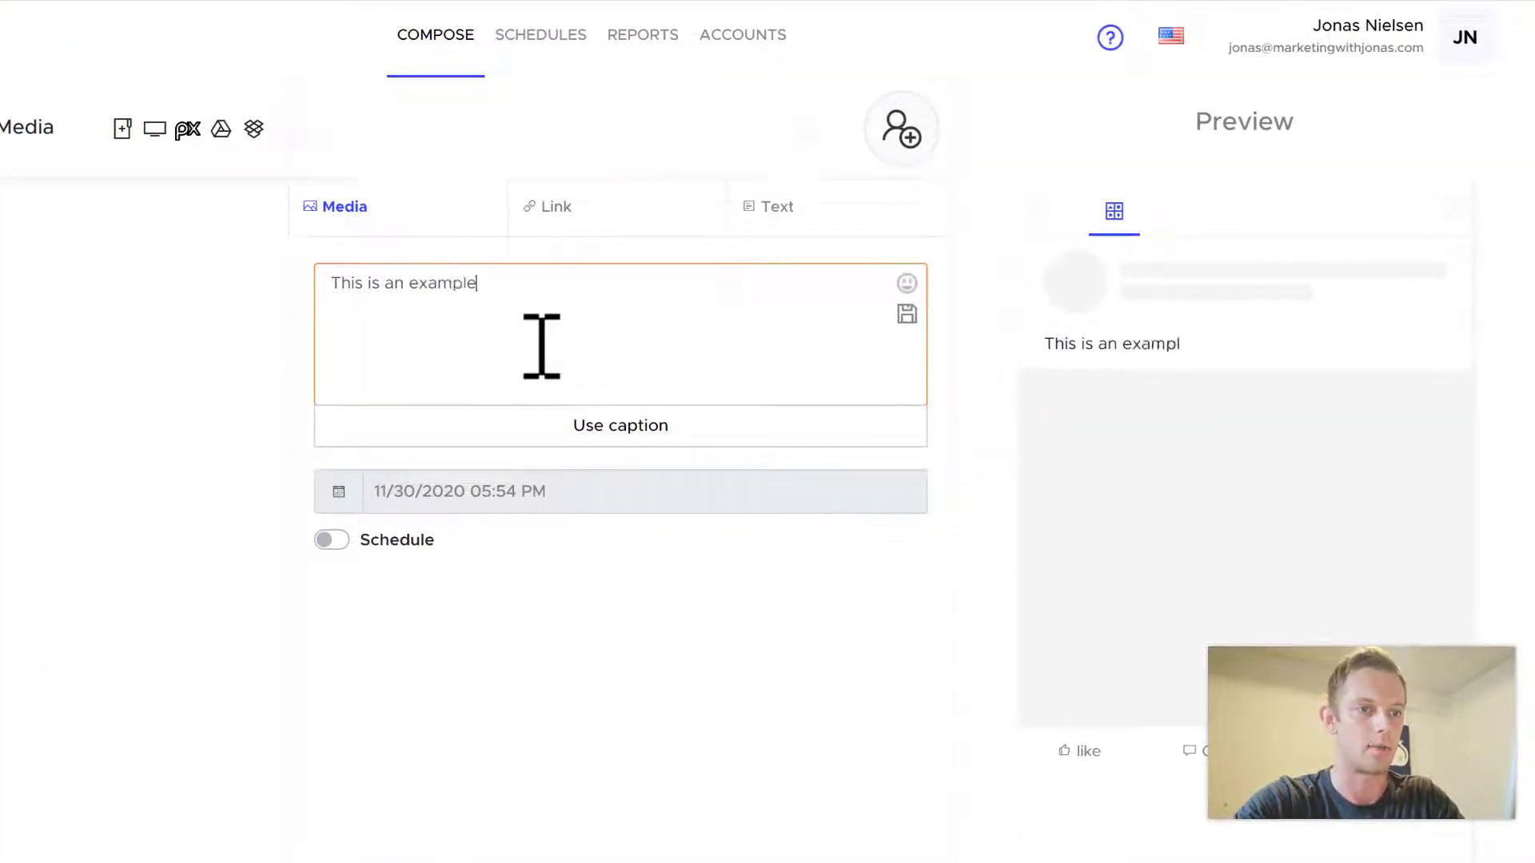
type(" post fo")
key("BackSpace")
key("BackSpace")
key("BackSpace")
type("post for Soc")
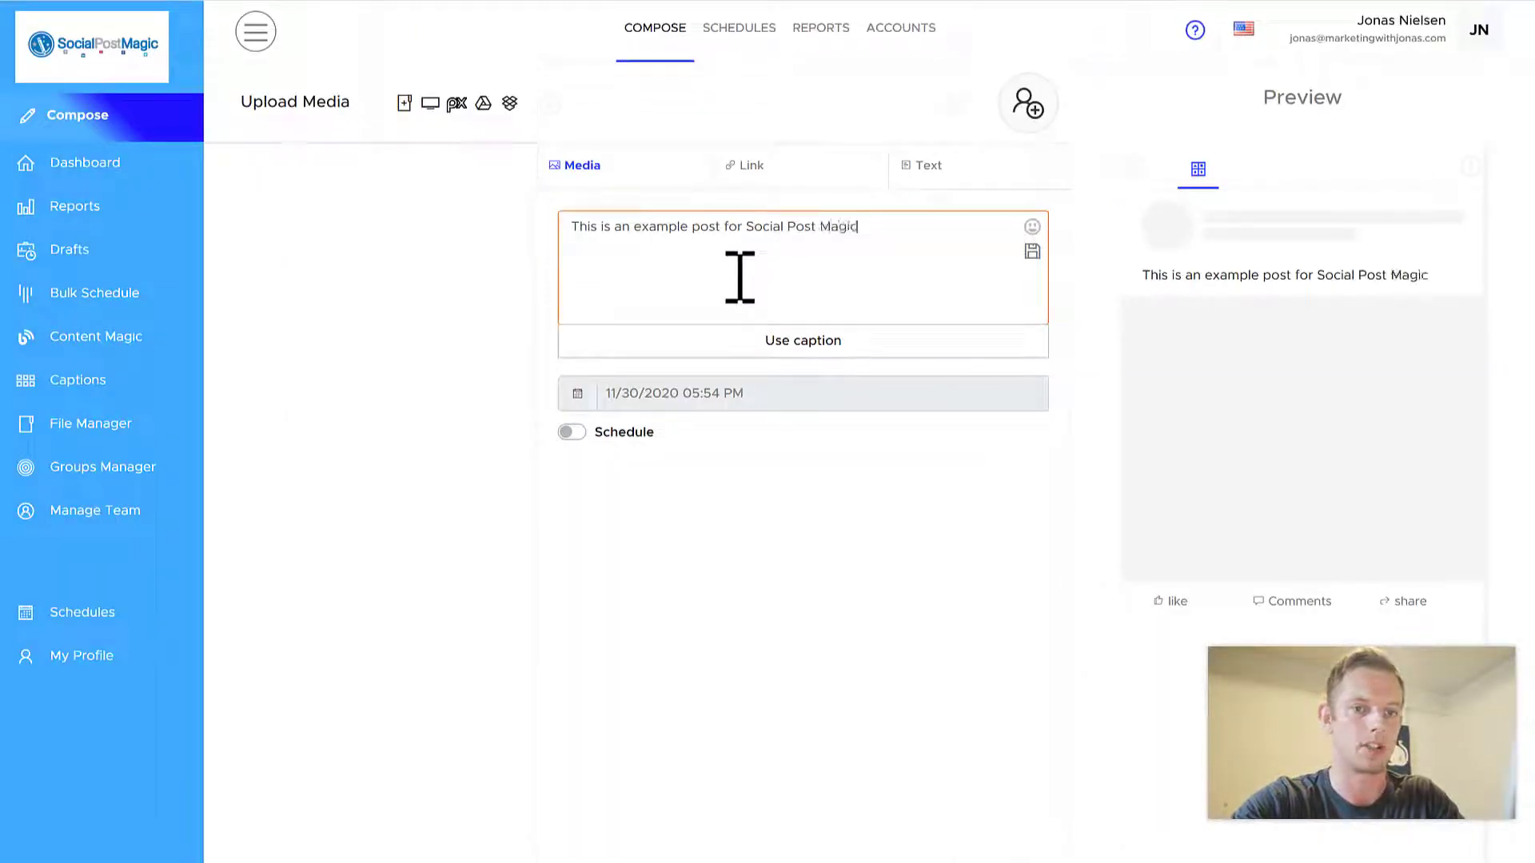
left_click(484, 106)
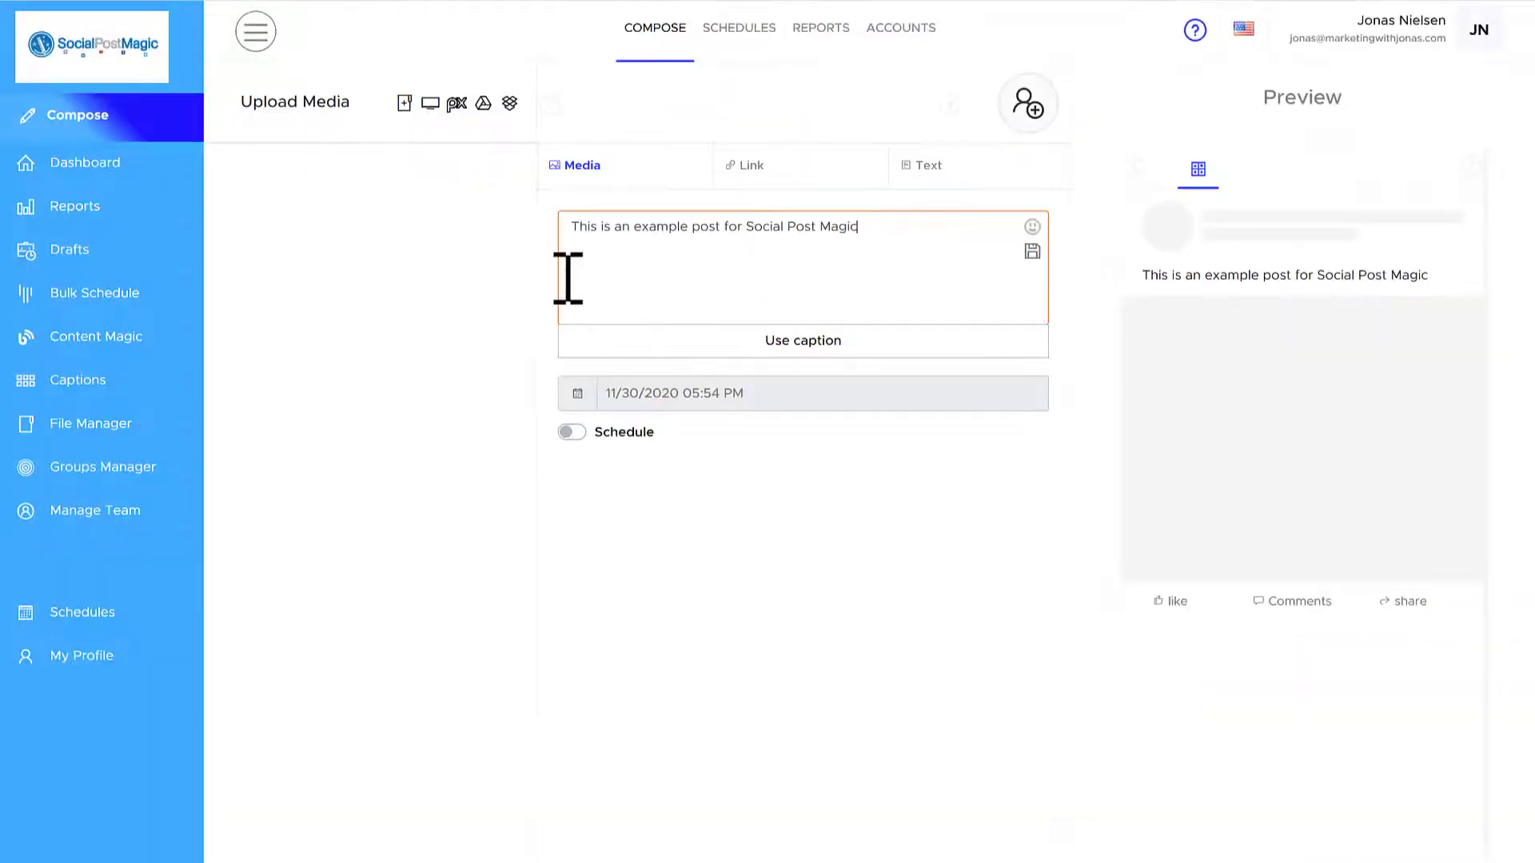
Search Pixabay for 'black friday' and download the white-on-black BLACK FRIDAY image.
left_click(458, 108)
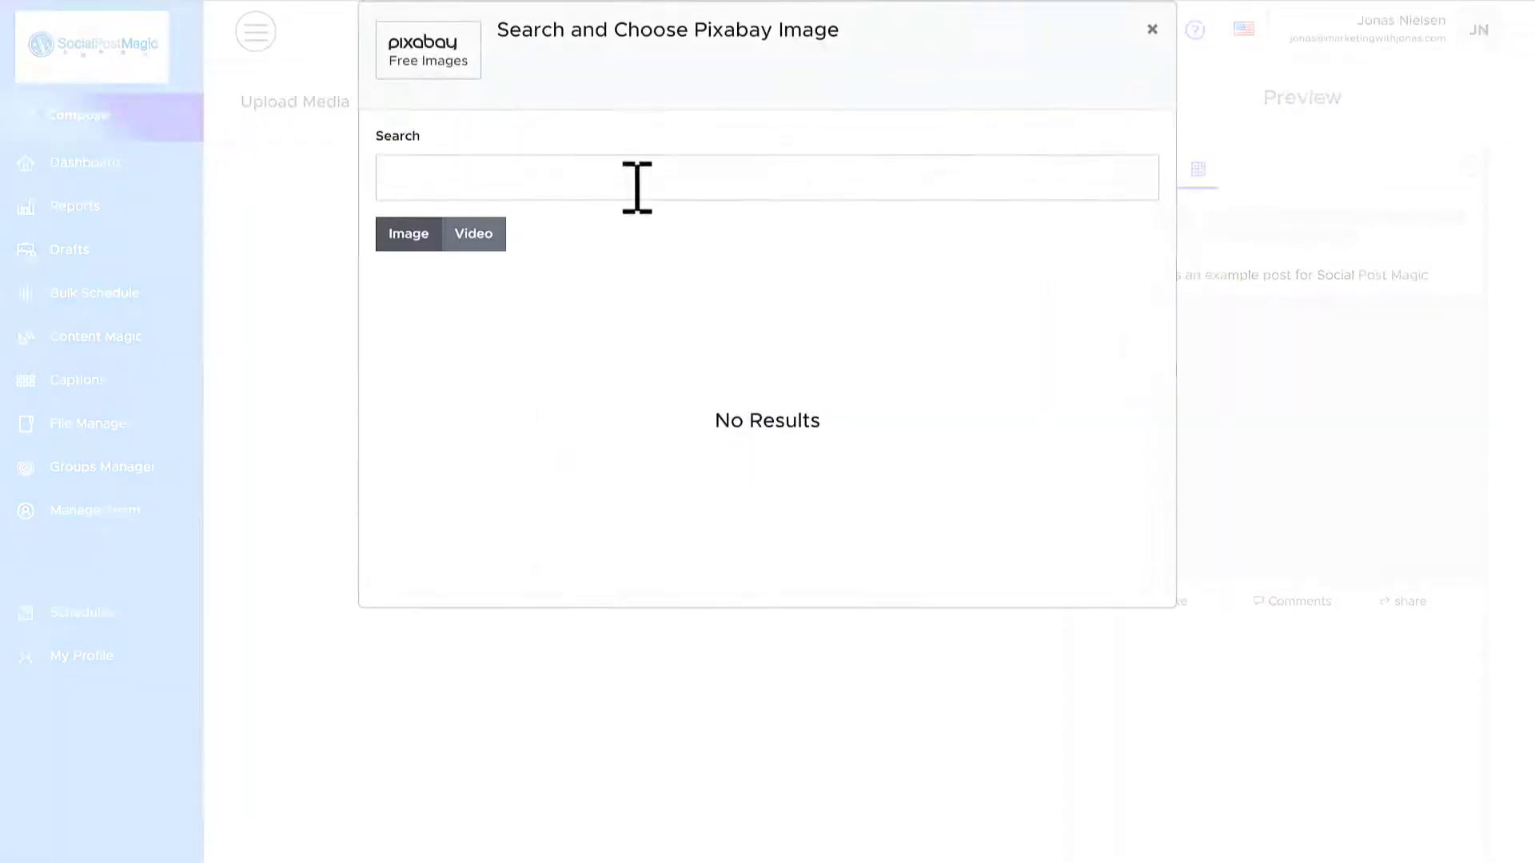
left_click(646, 183)
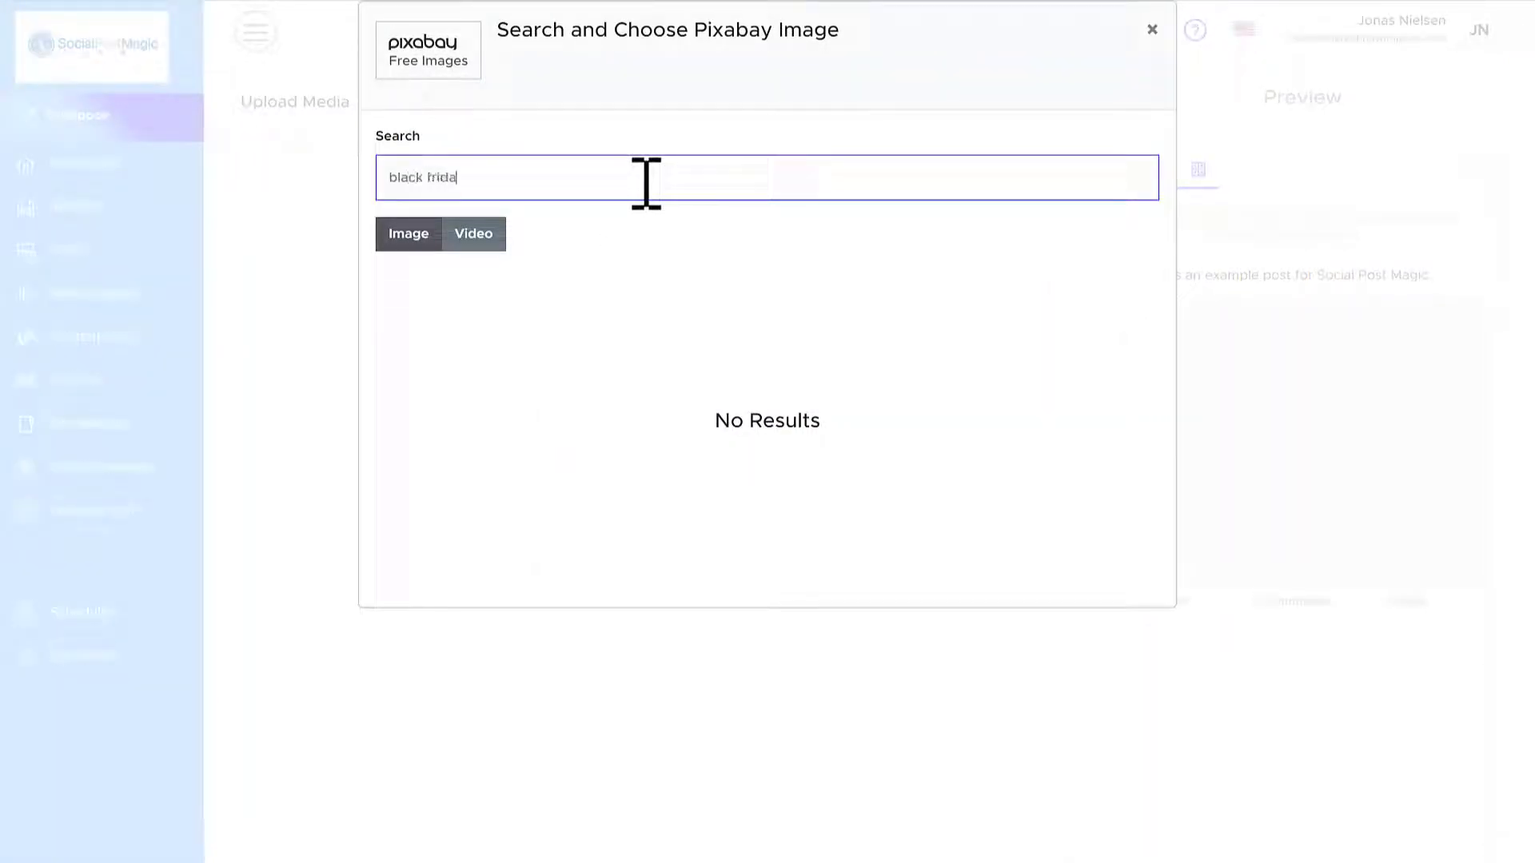
key("Return")
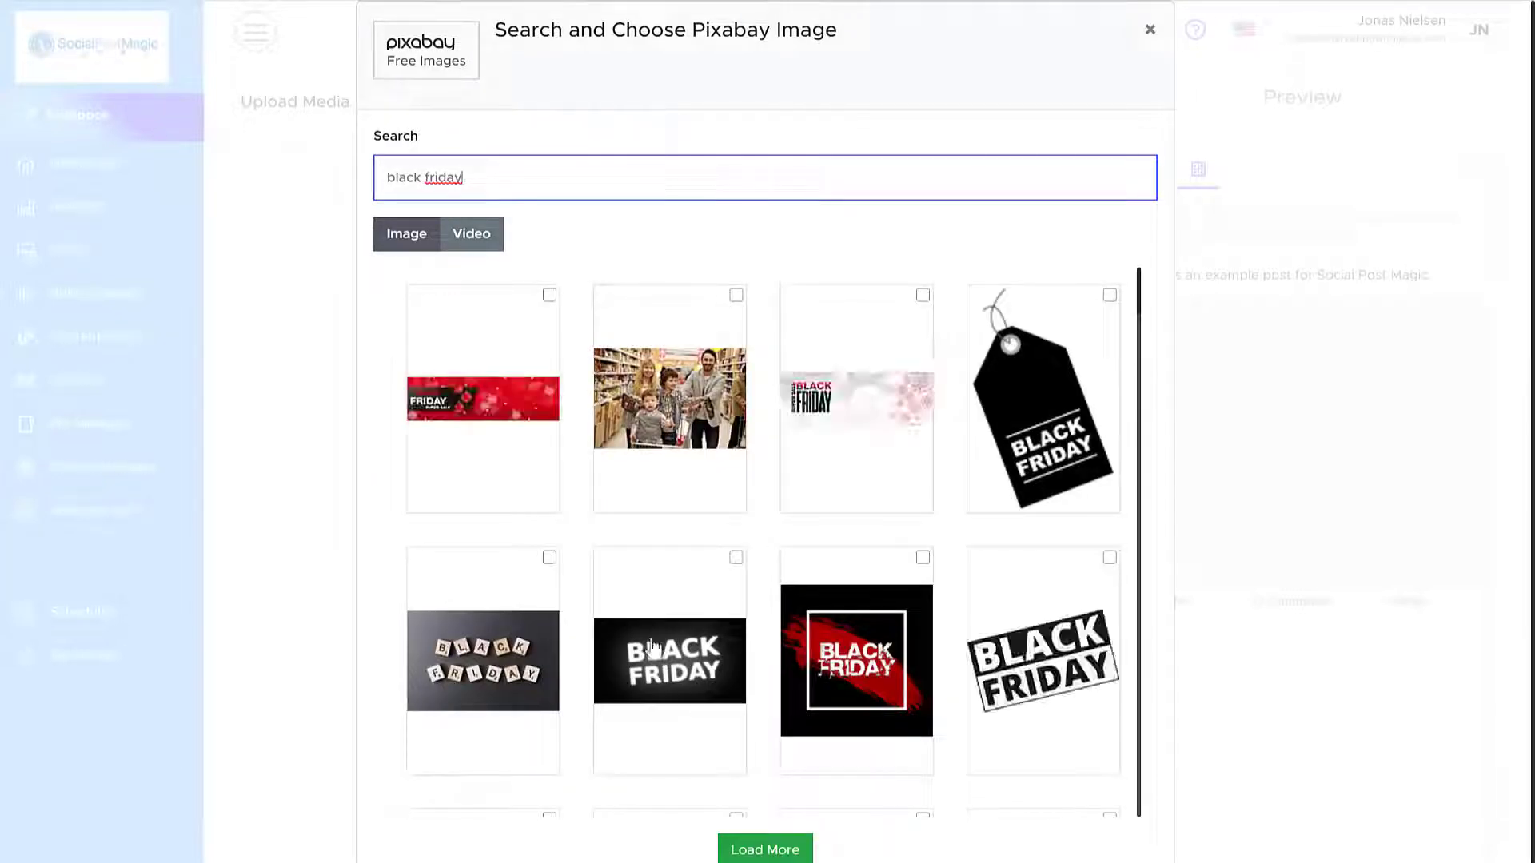
scroll(661, 623, "down", 1)
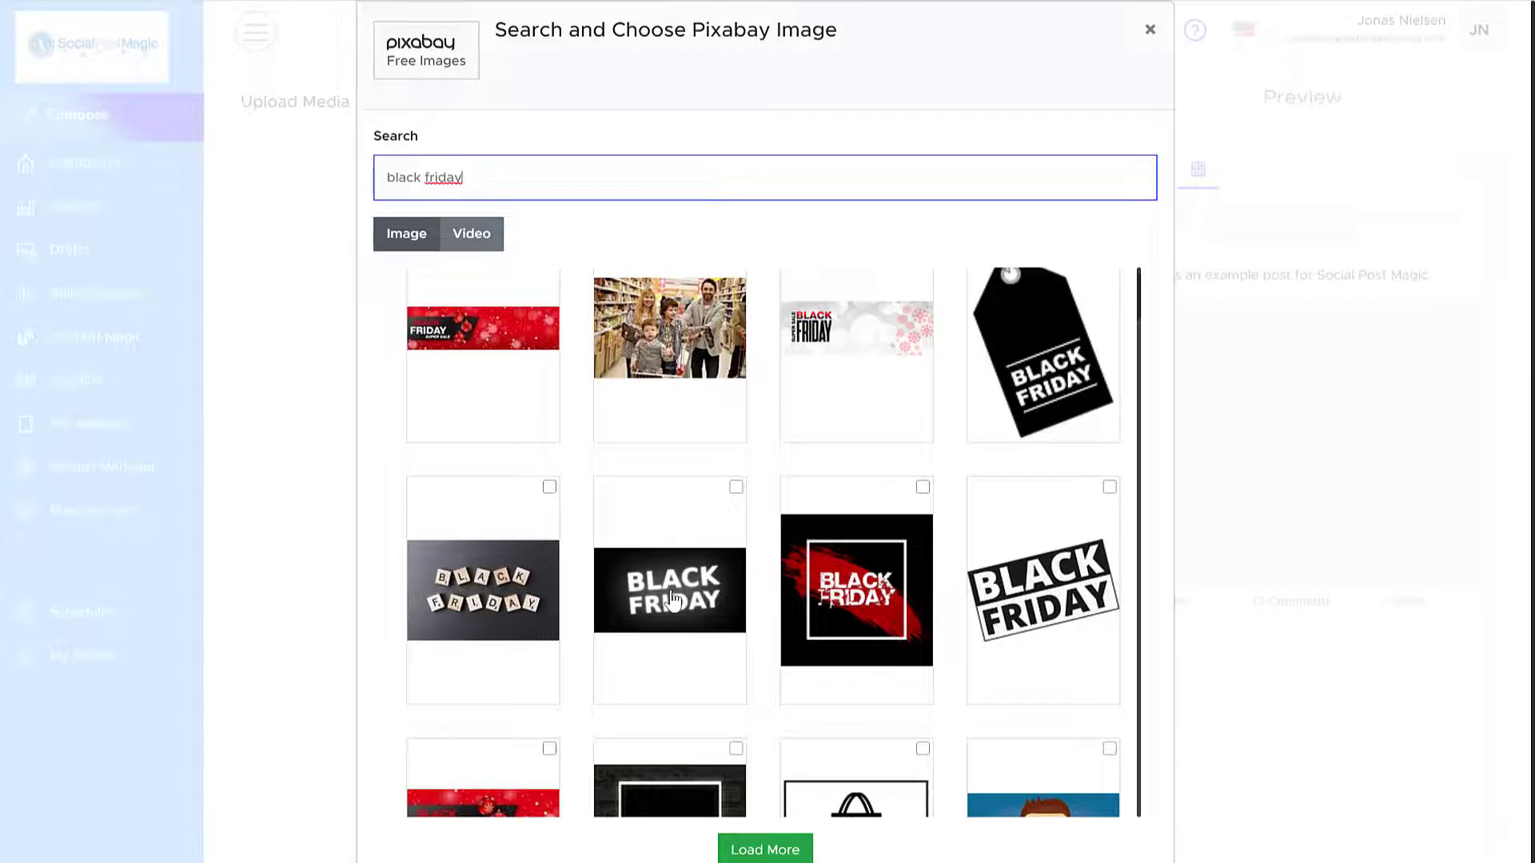
left_click(672, 600)
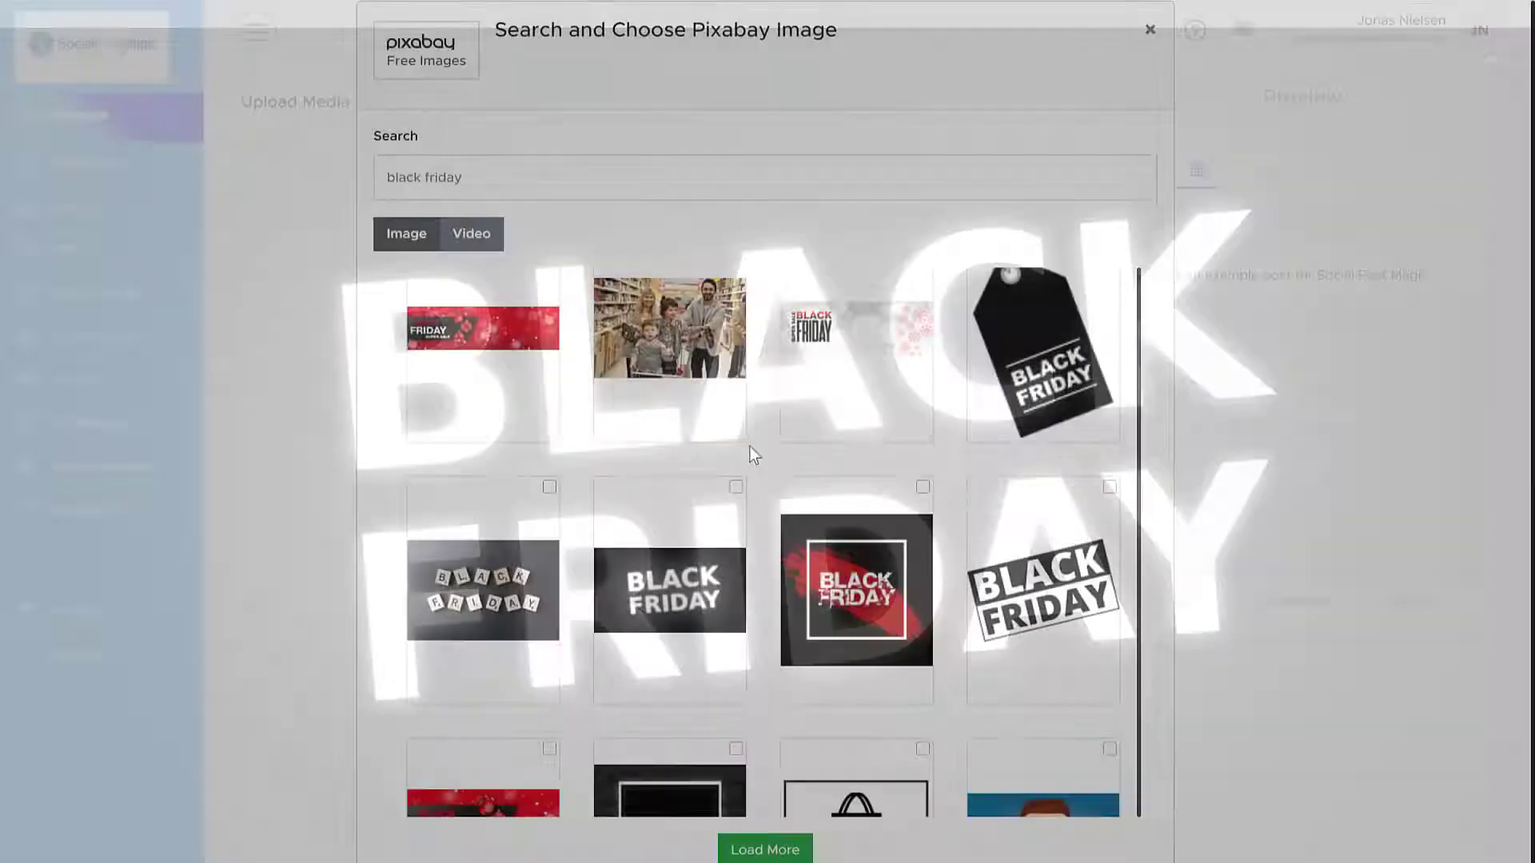
left_click(735, 487)
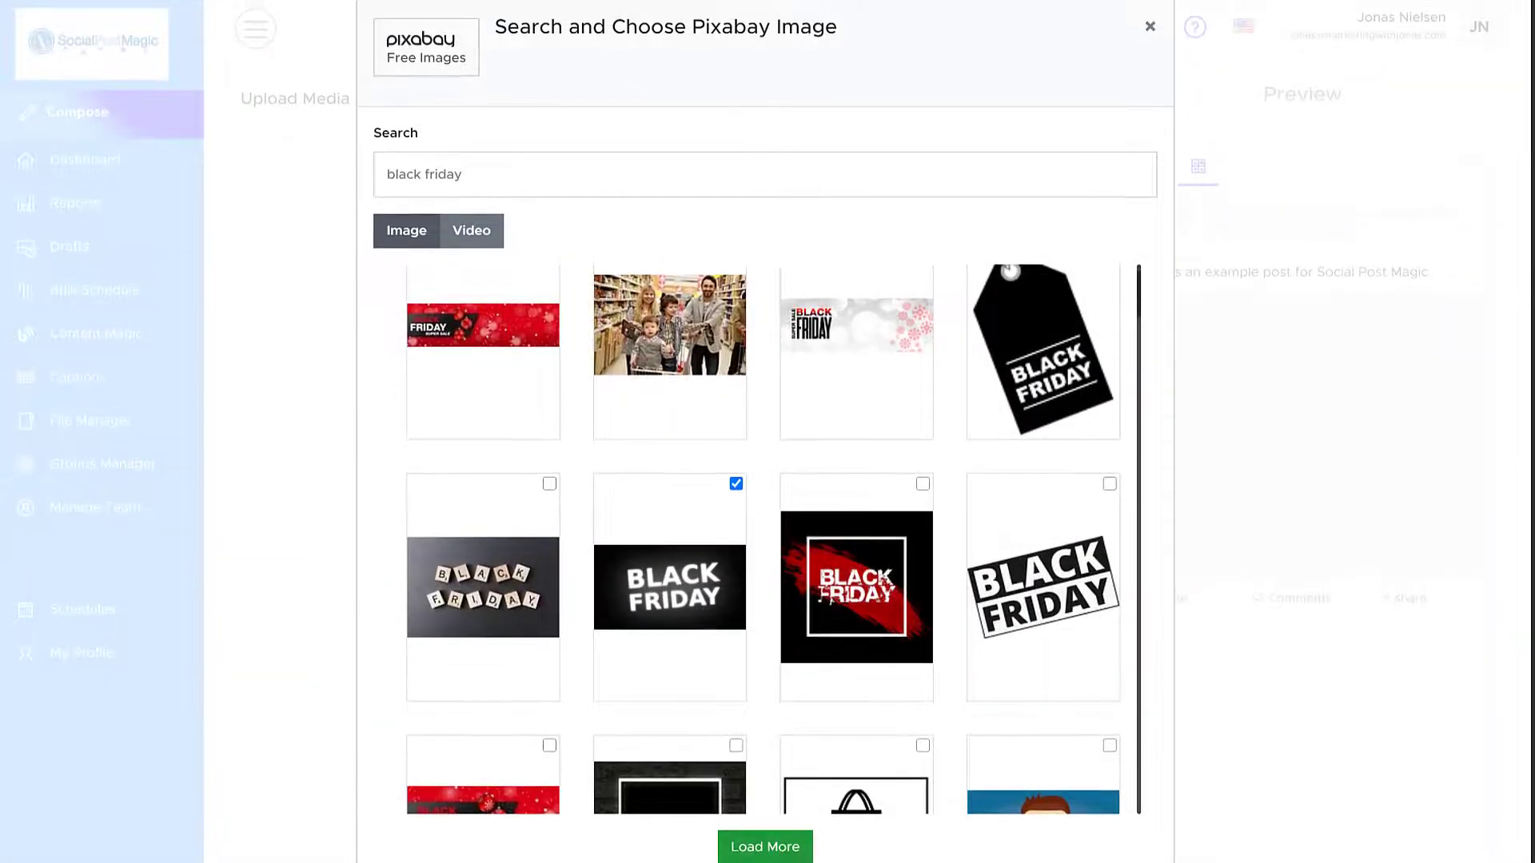
scroll(432, 843, "down", 1)
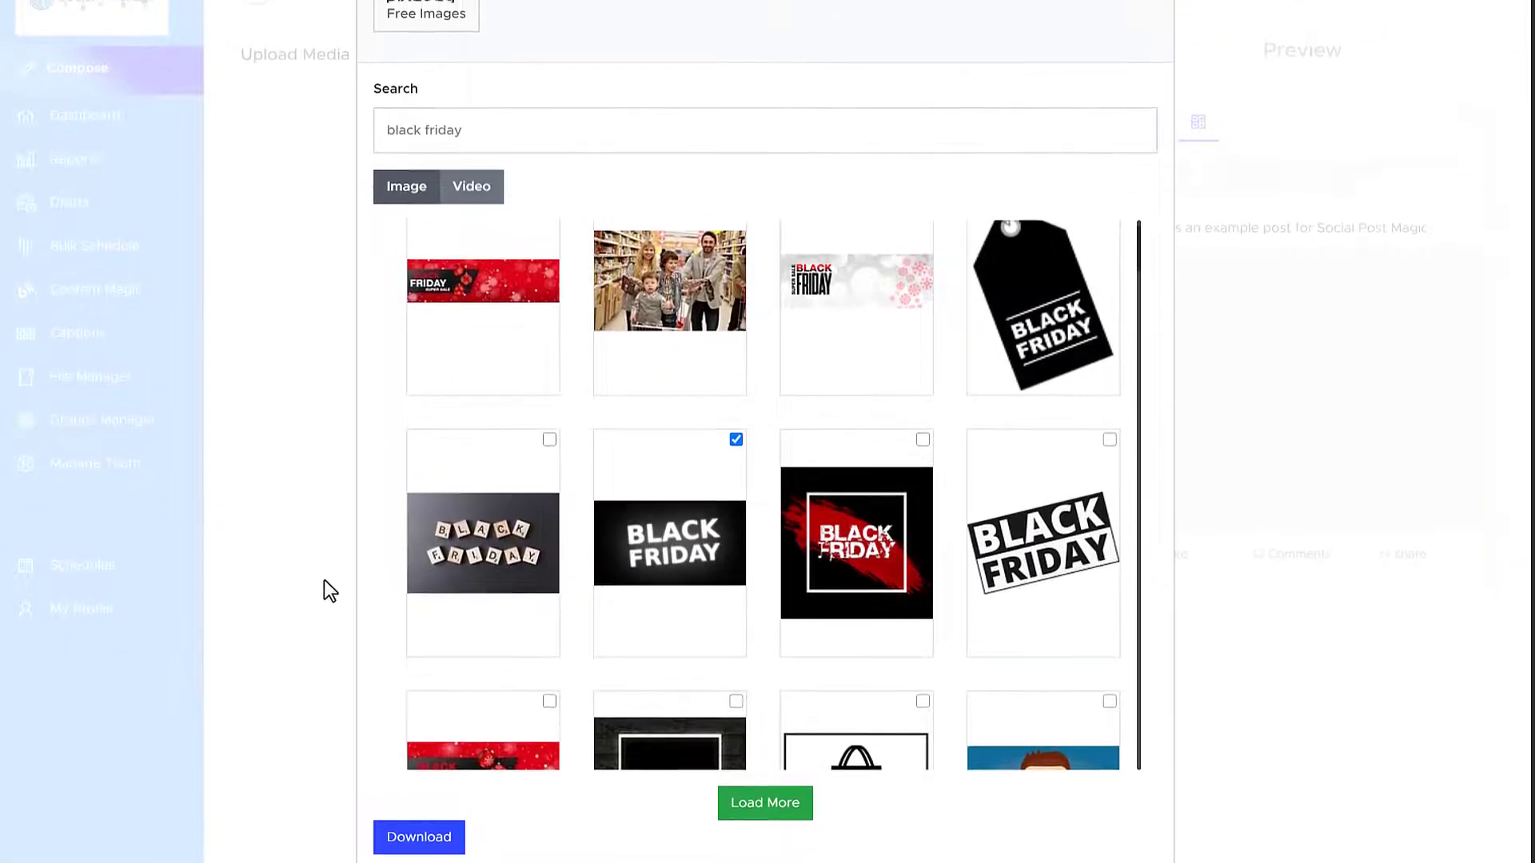
left_click(324, 626)
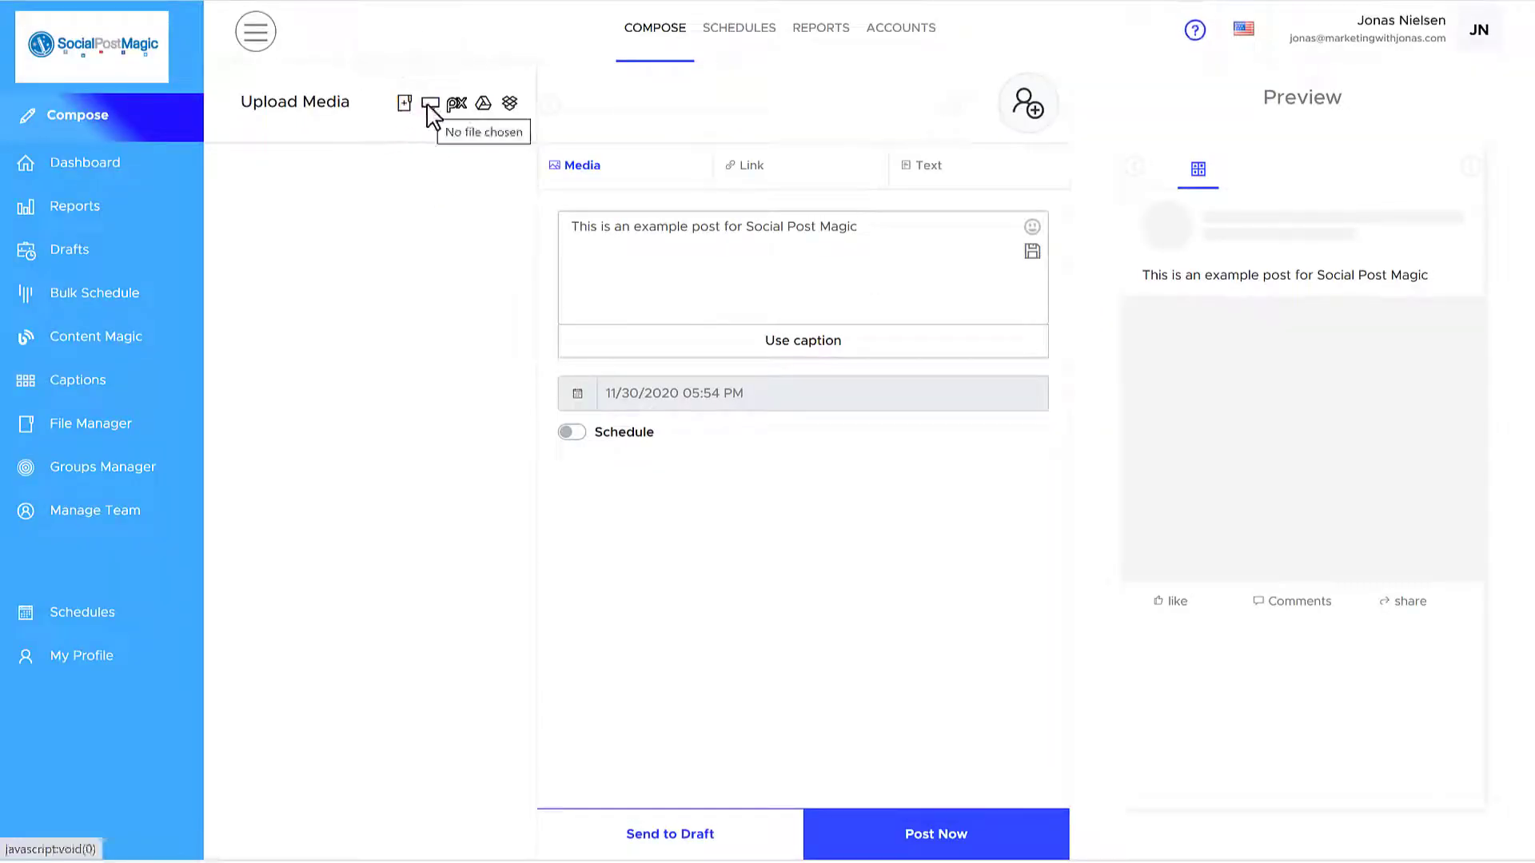
Upload the black-1271449_1280 image from the computer and attach it to the post.
left_click(430, 105)
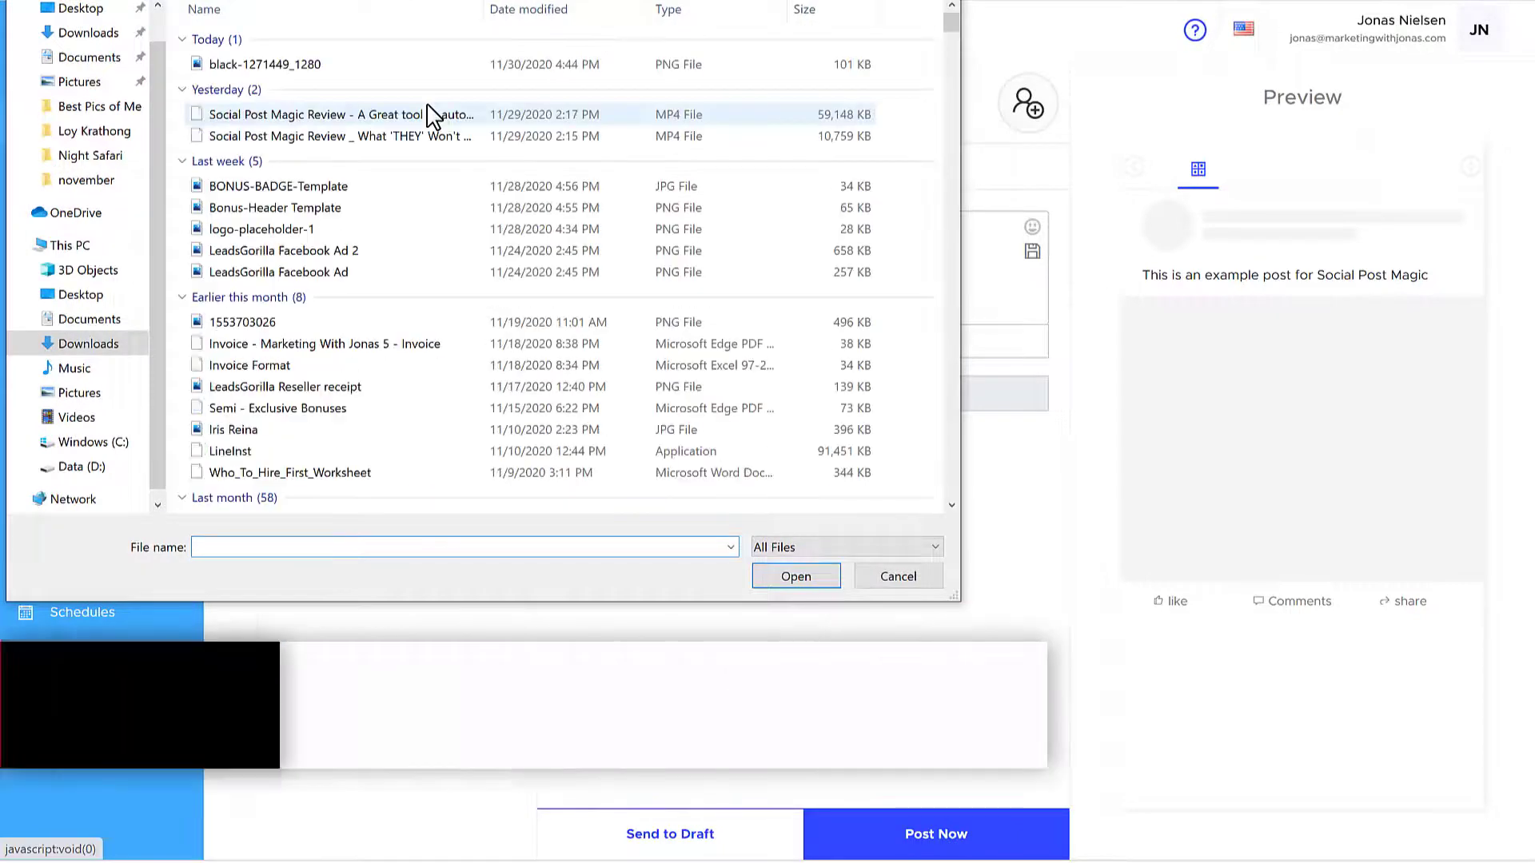
key("Escape")
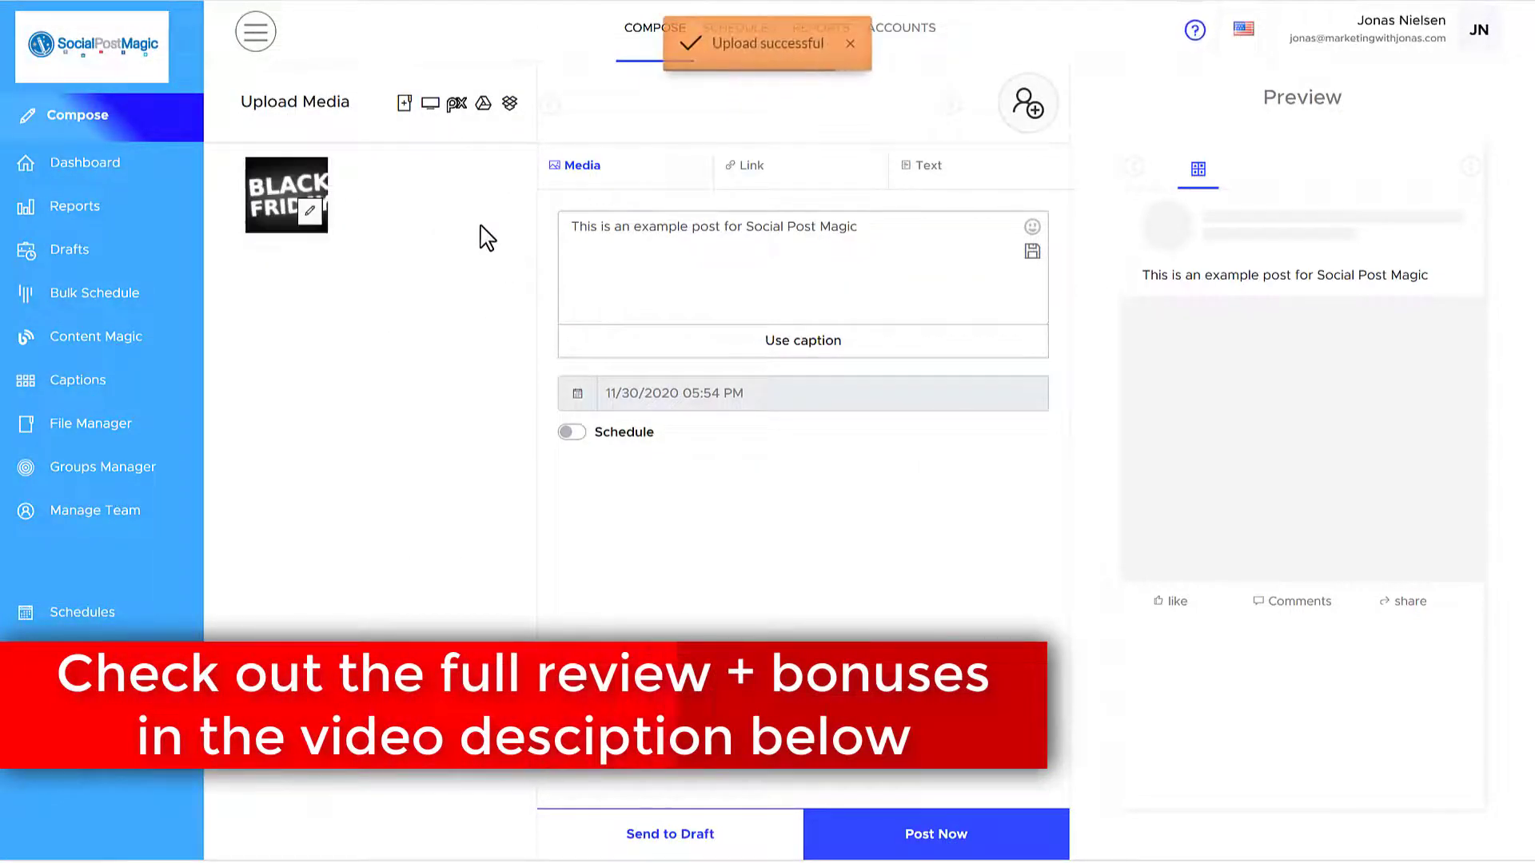
left_click(282, 197)
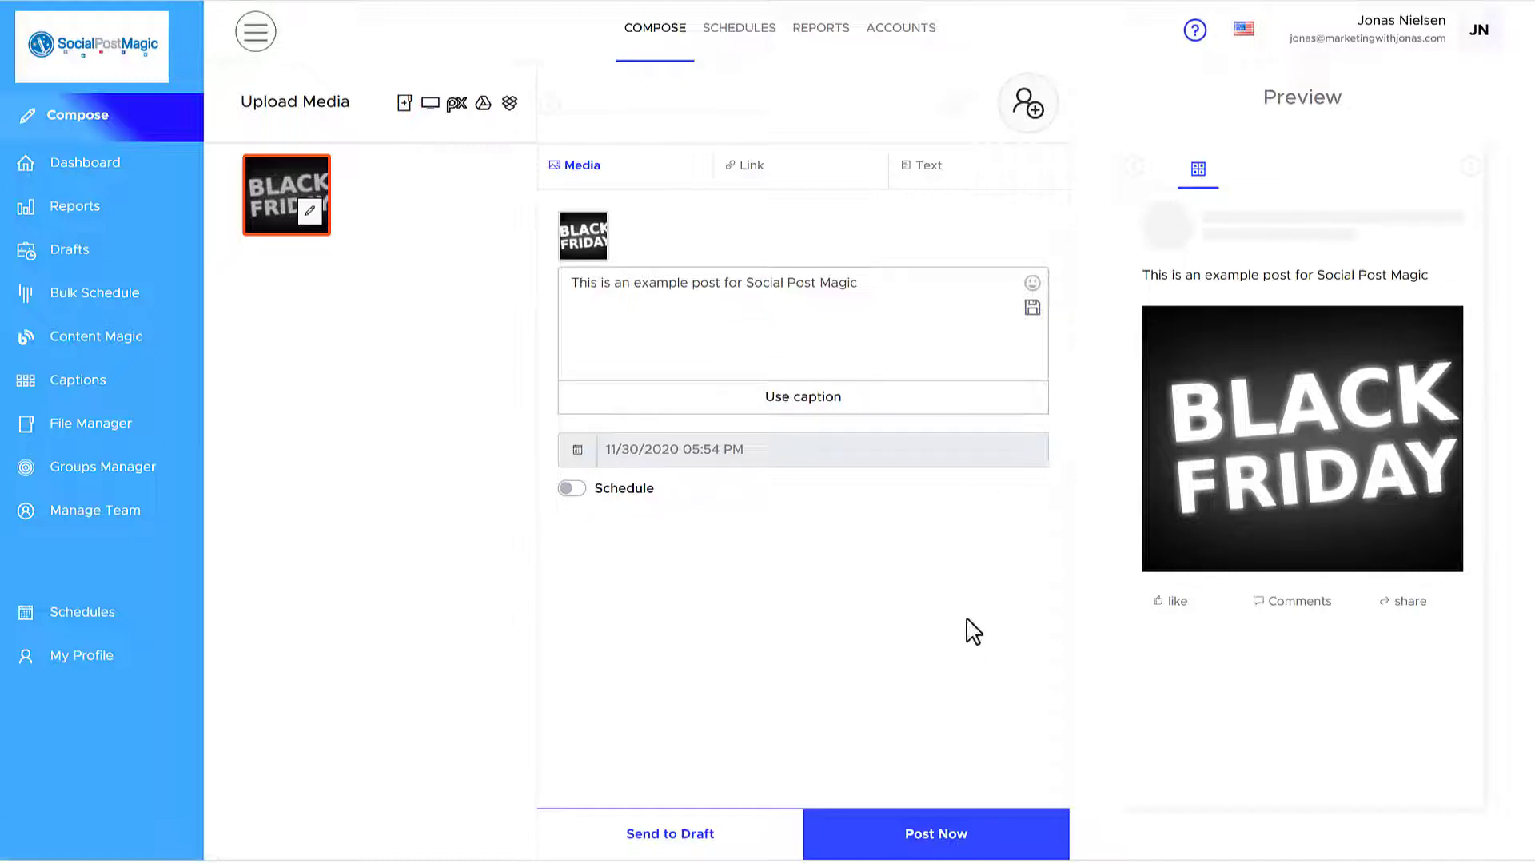
Select the Facebook, Twitter and LinkedIn accounts as the post's targets.
left_click(1031, 112)
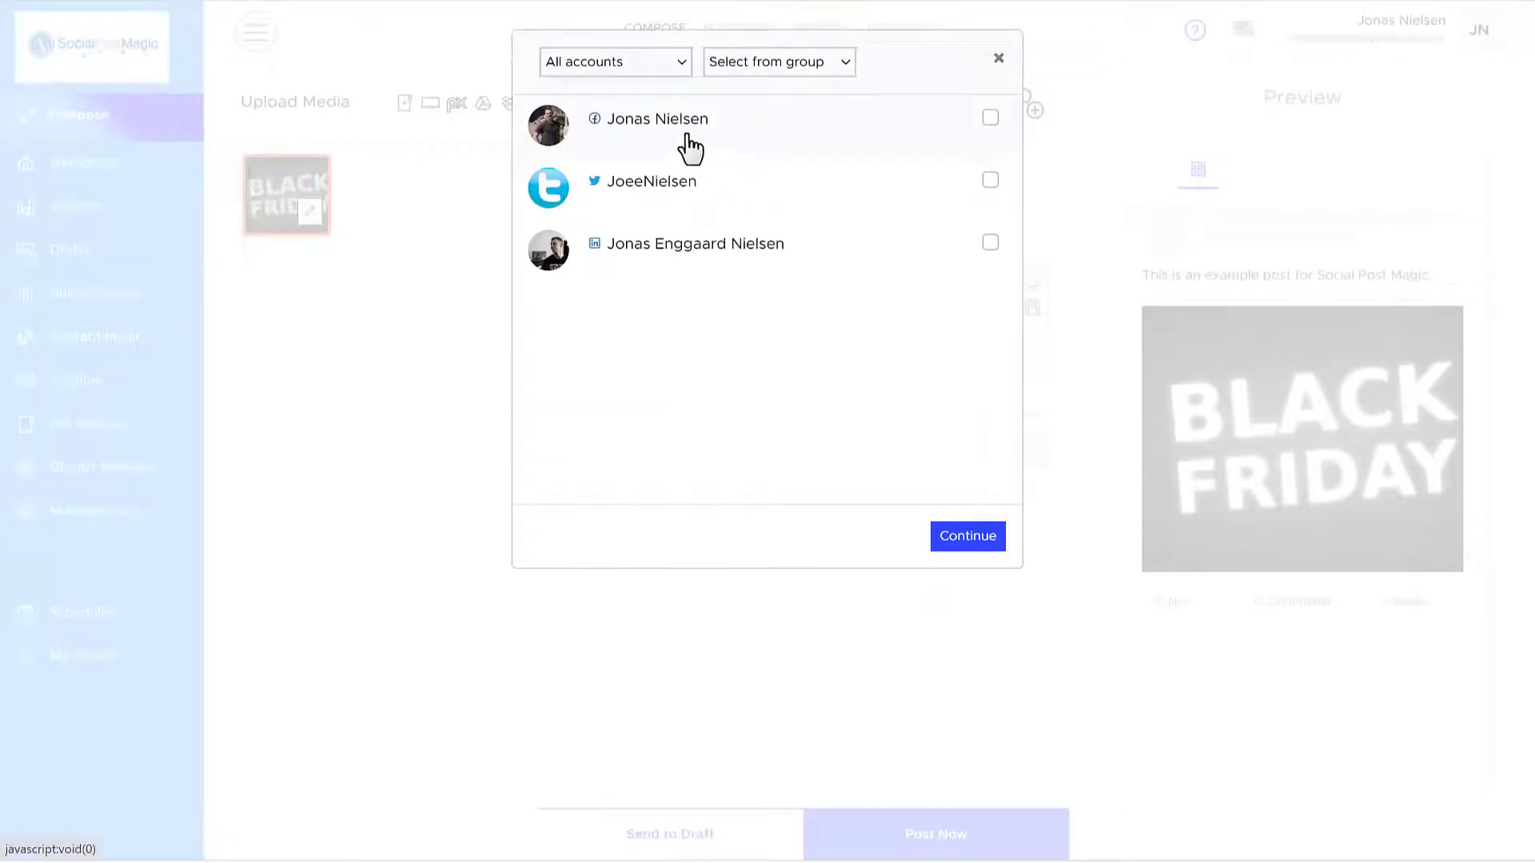
left_click(990, 119)
left_click(992, 186)
left_click(967, 538)
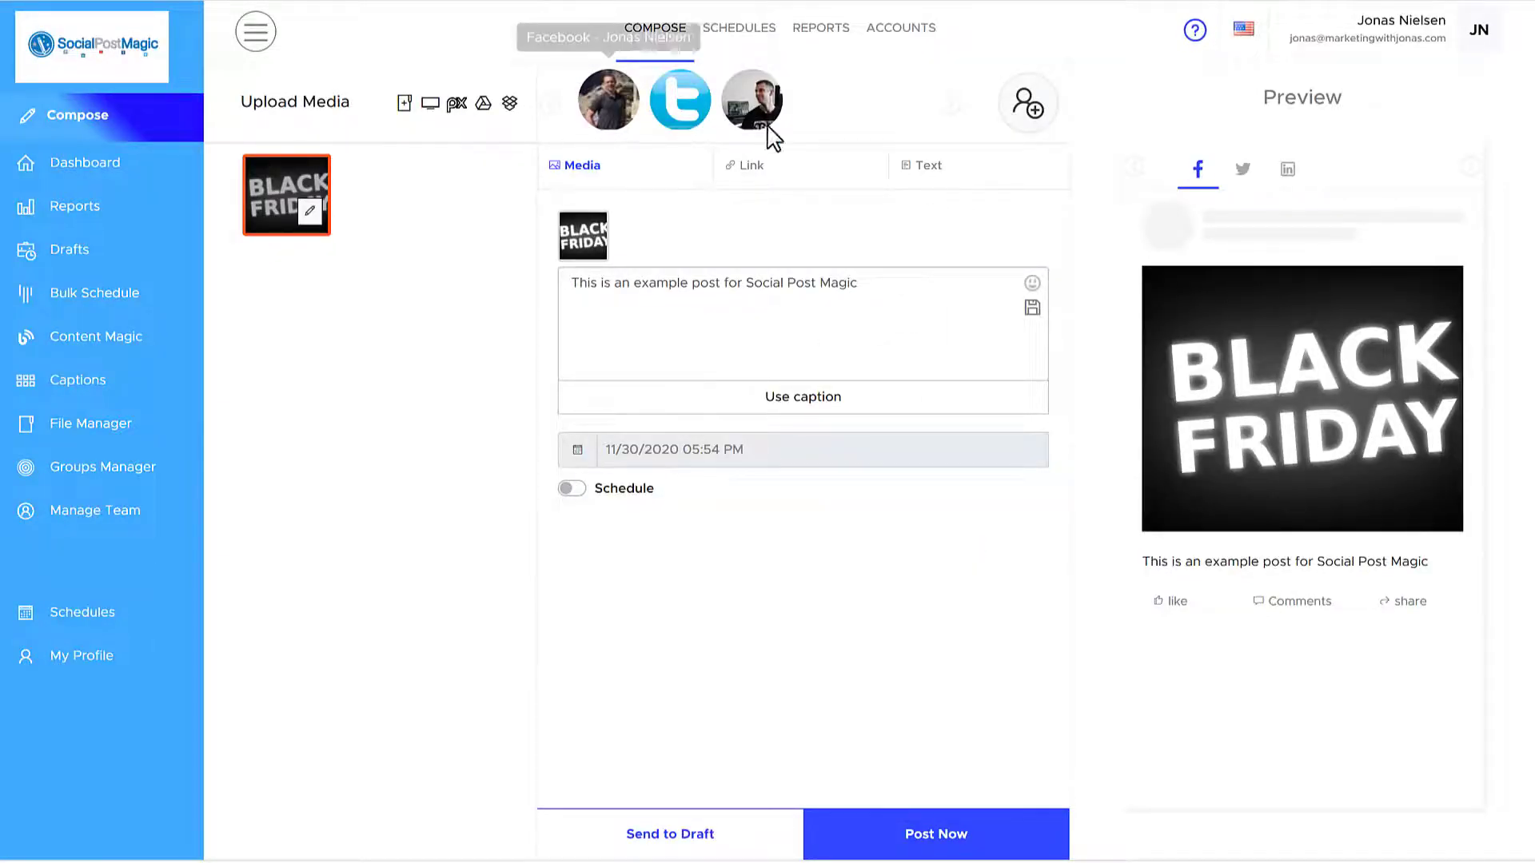
Compare the post's previews on Twitter and LinkedIn, ending back on Facebook.
mouse_move(603, 106)
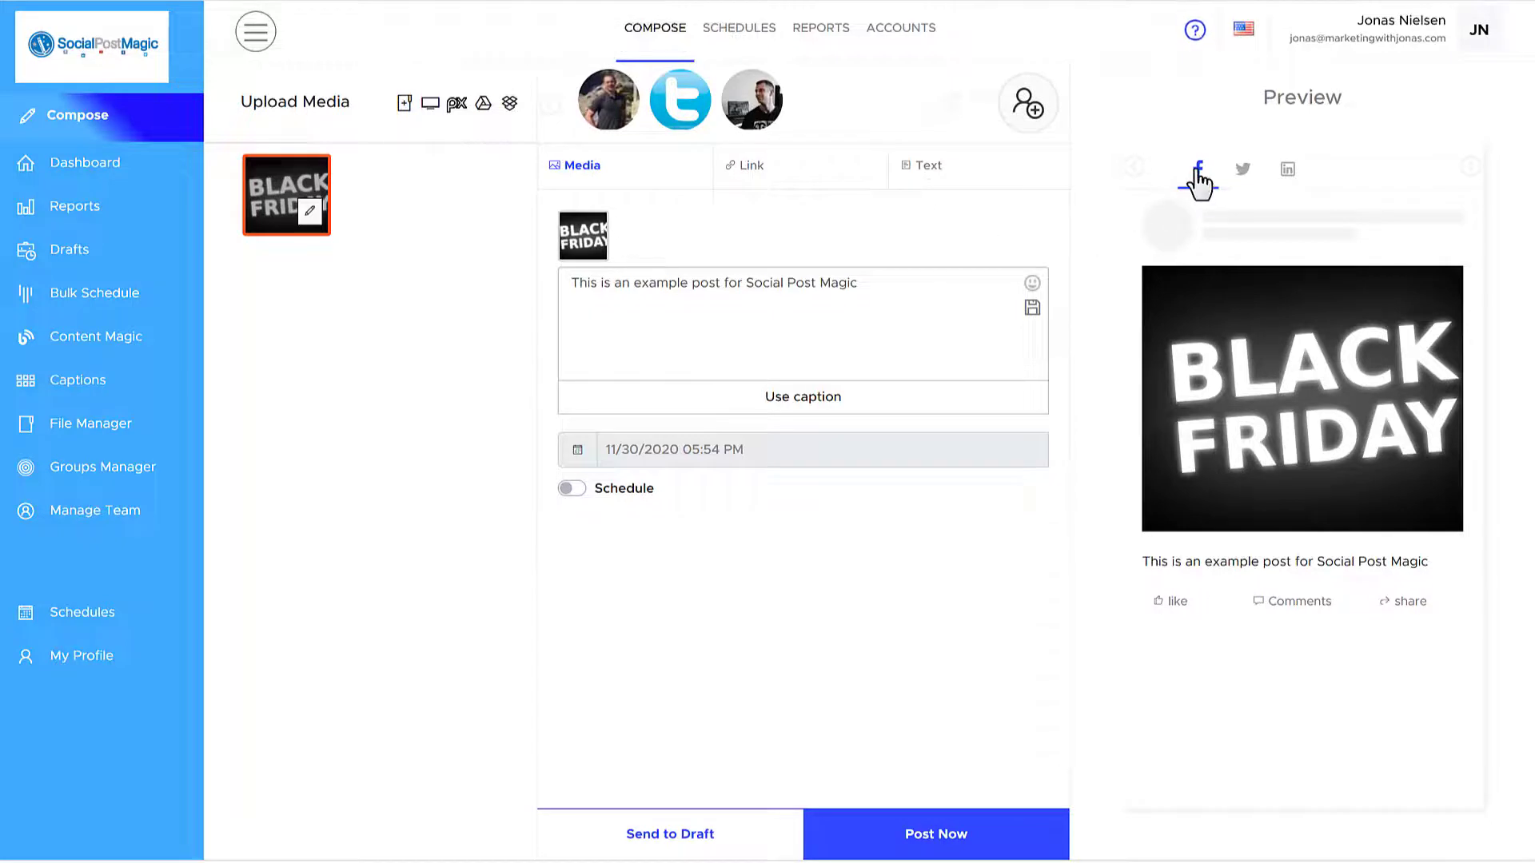
left_click(1241, 182)
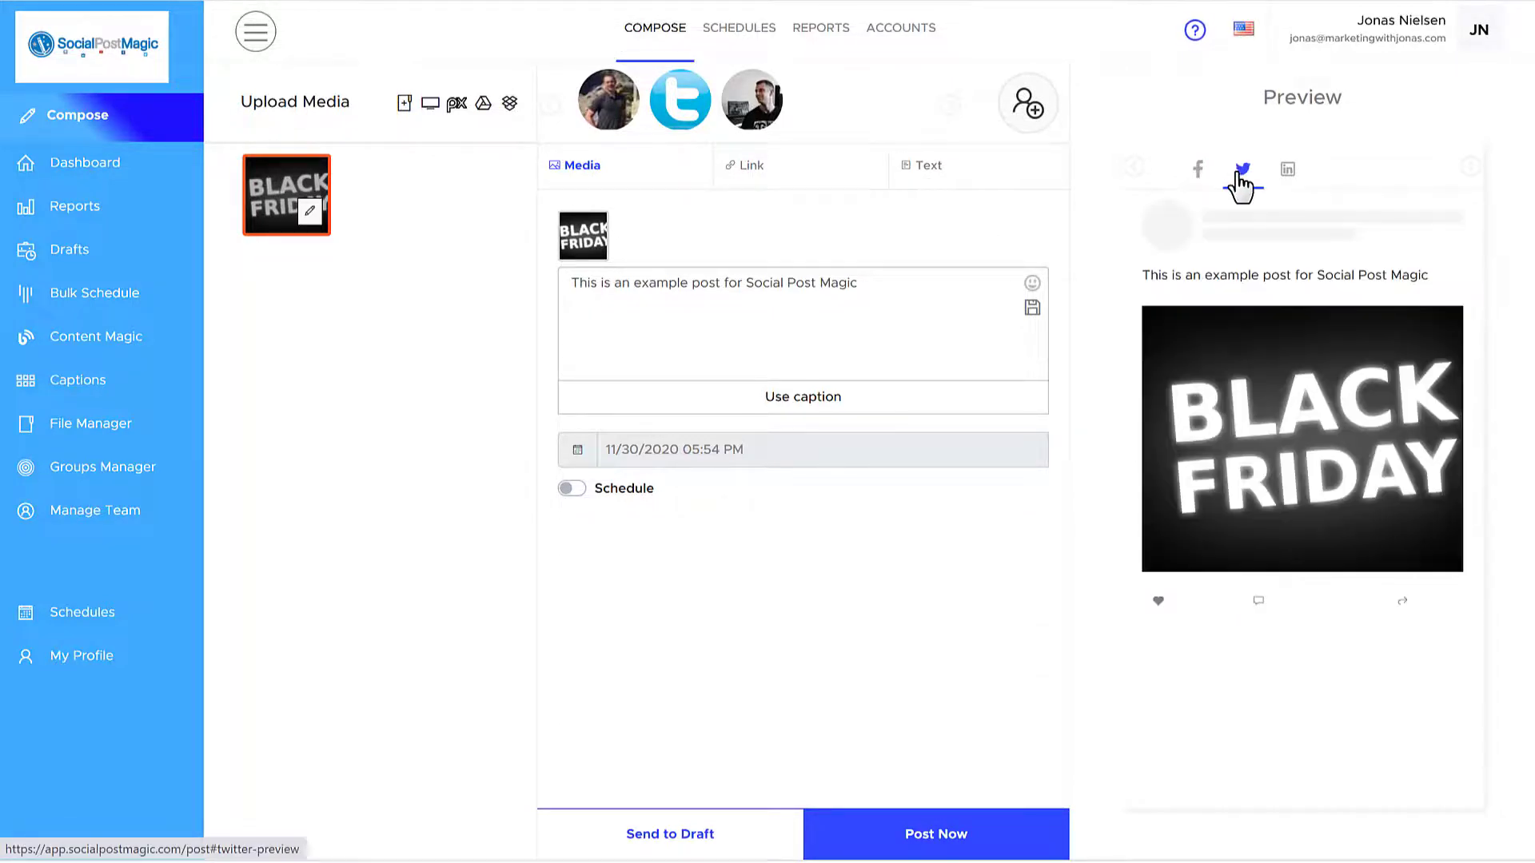
left_click(1288, 171)
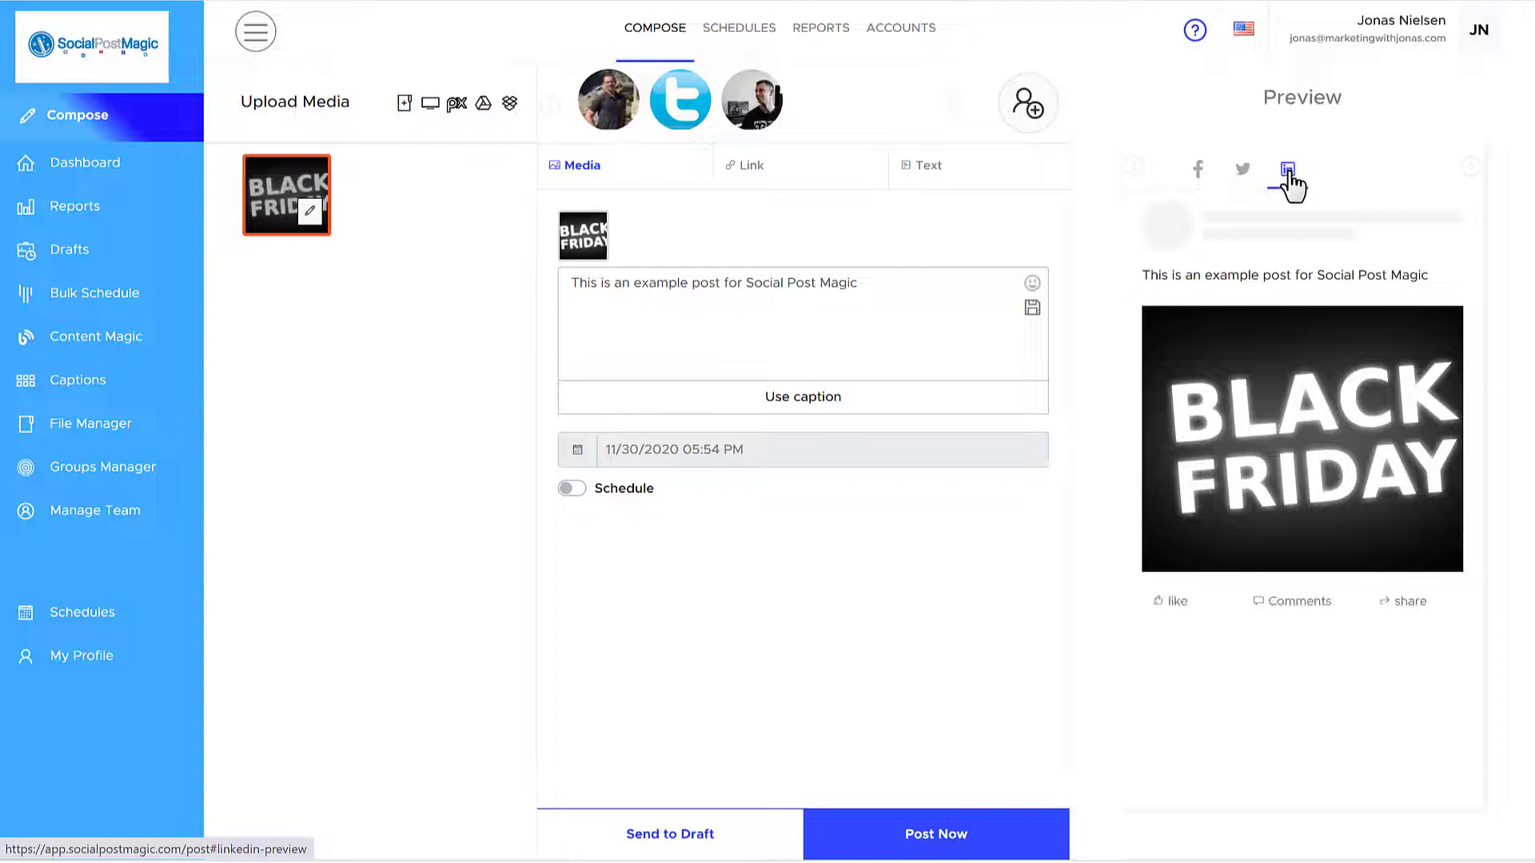
left_click(1200, 171)
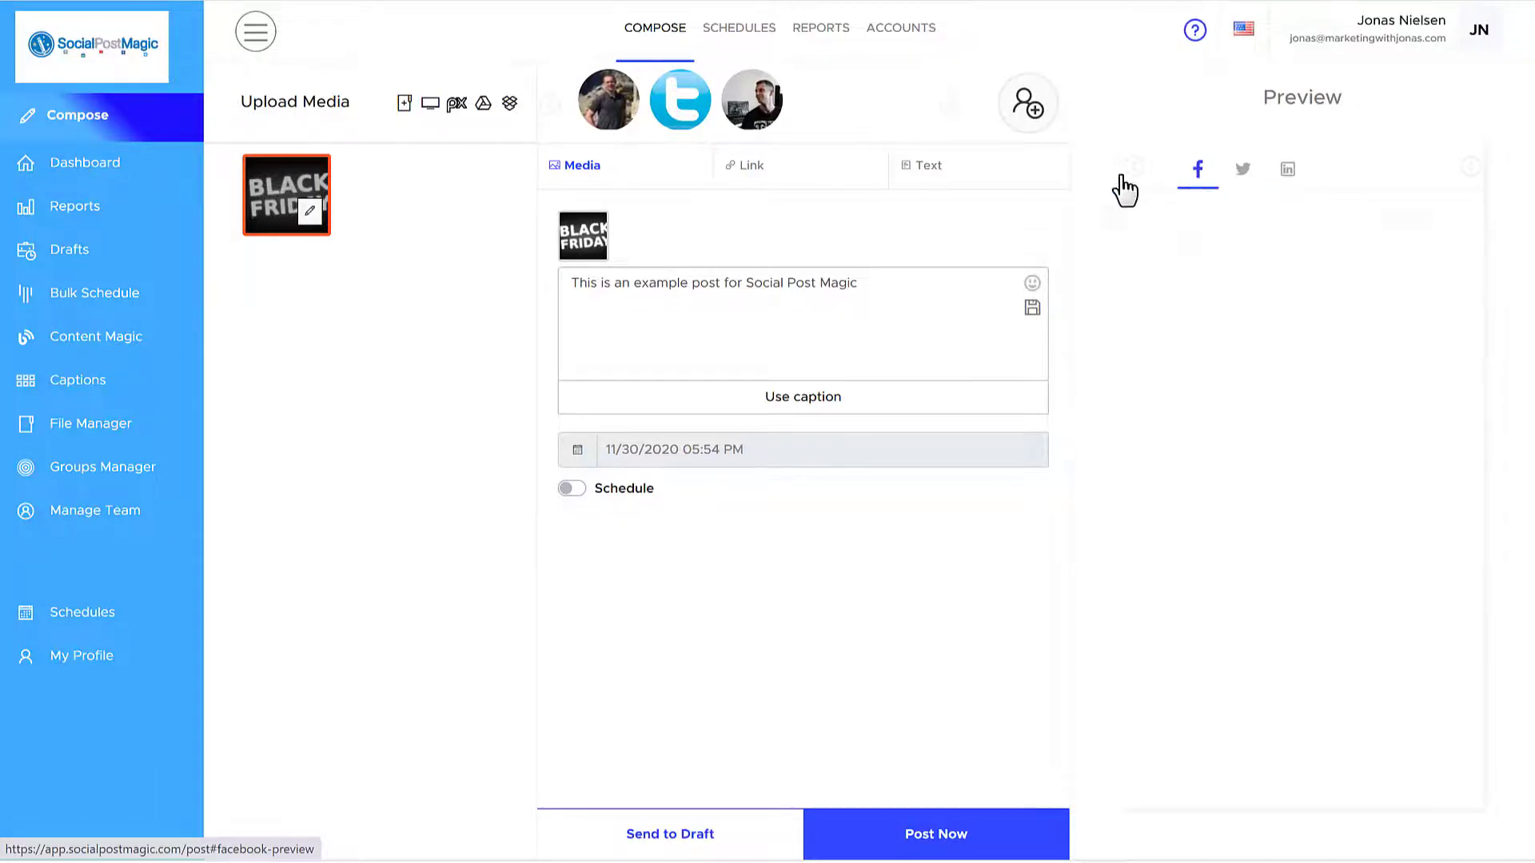
Reopen the account picker, check the saved account groups list, then close the picker.
left_click(1037, 117)
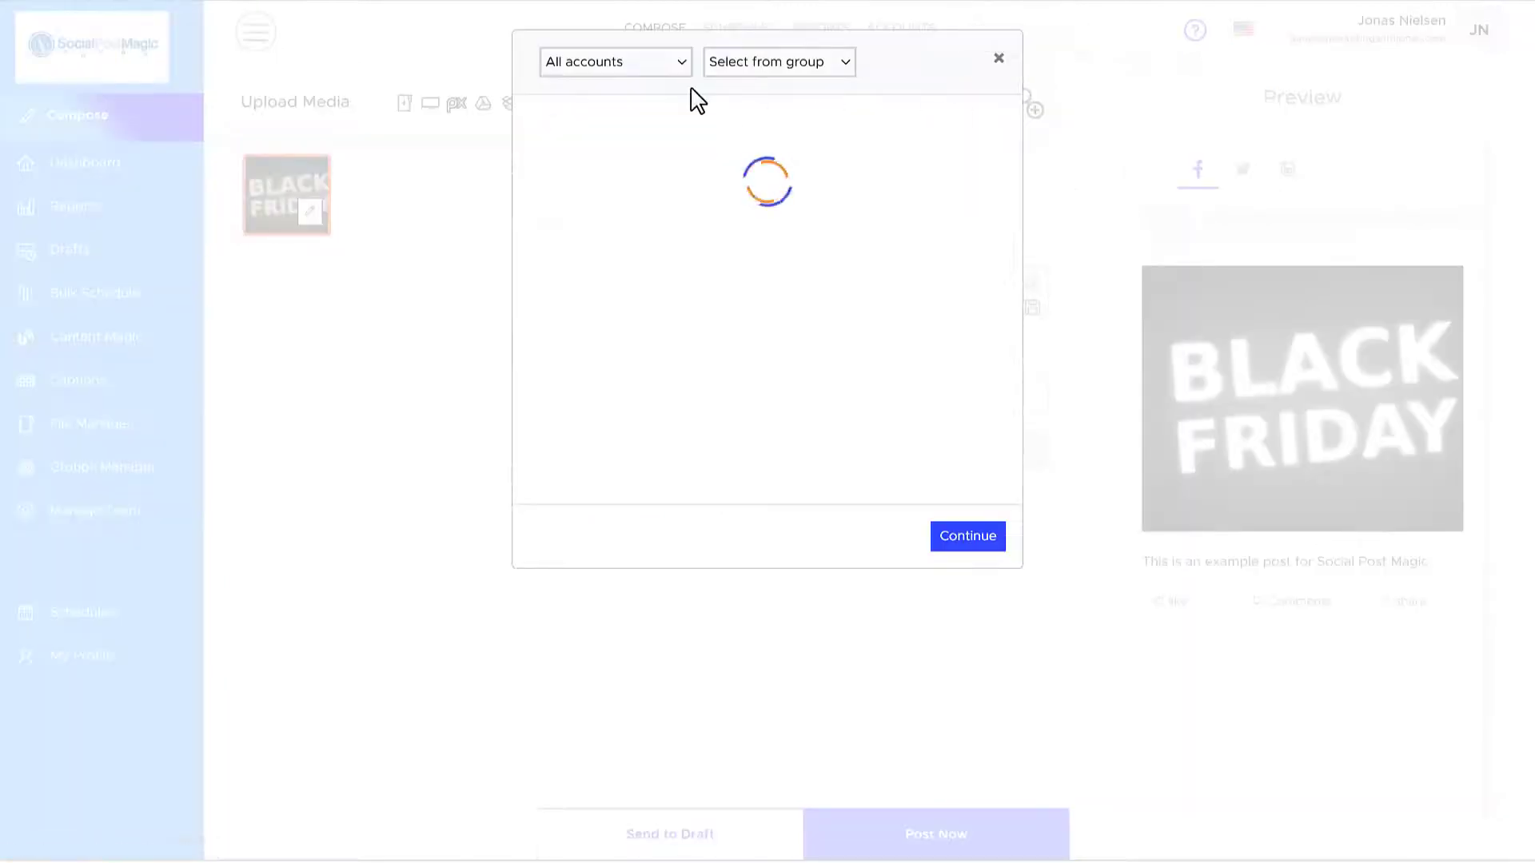
left_click(792, 68)
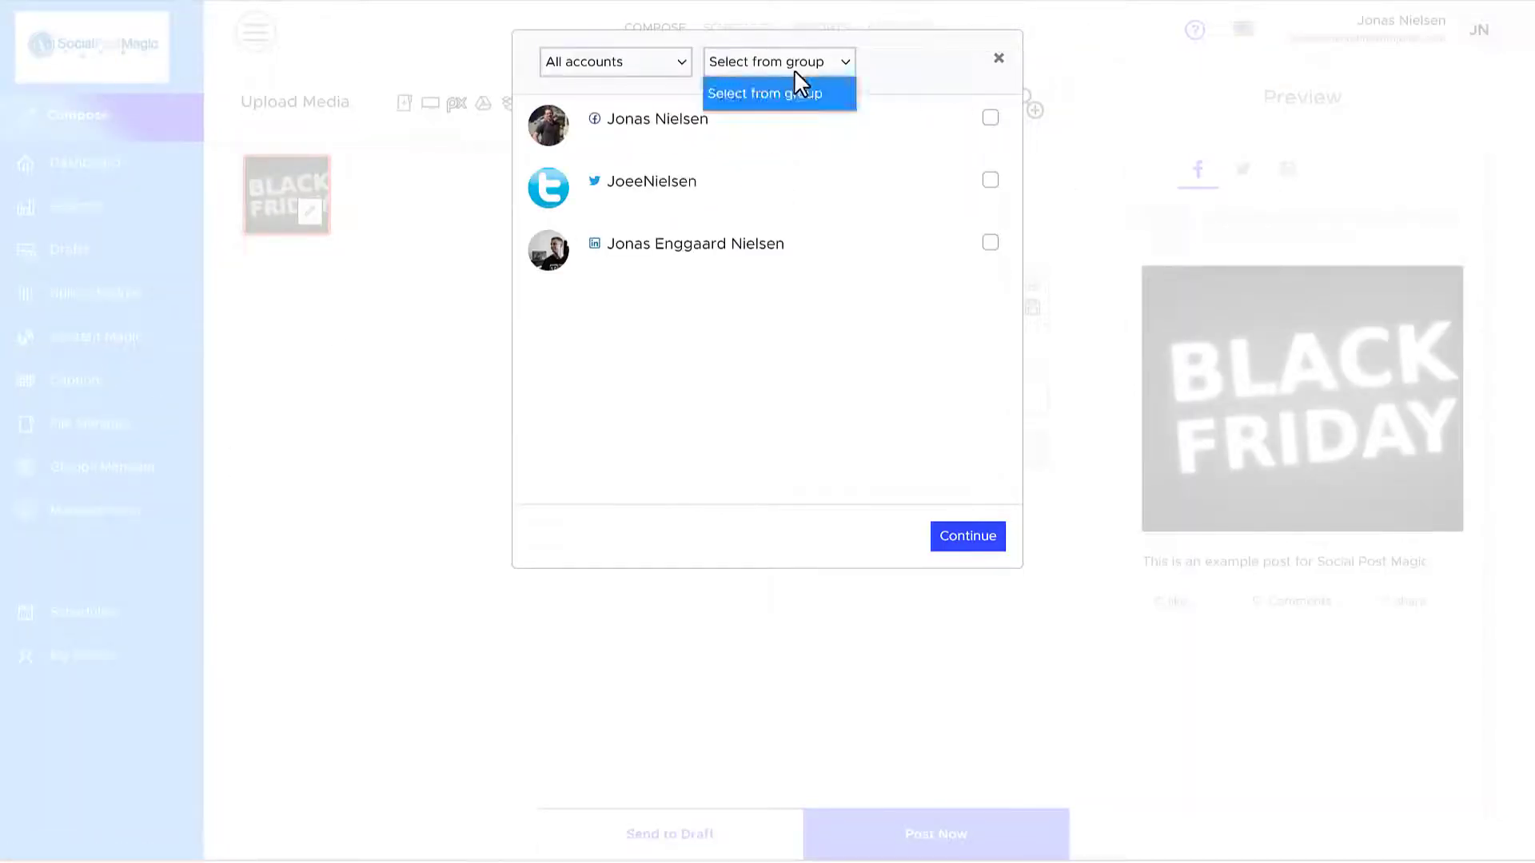
left_click(909, 74)
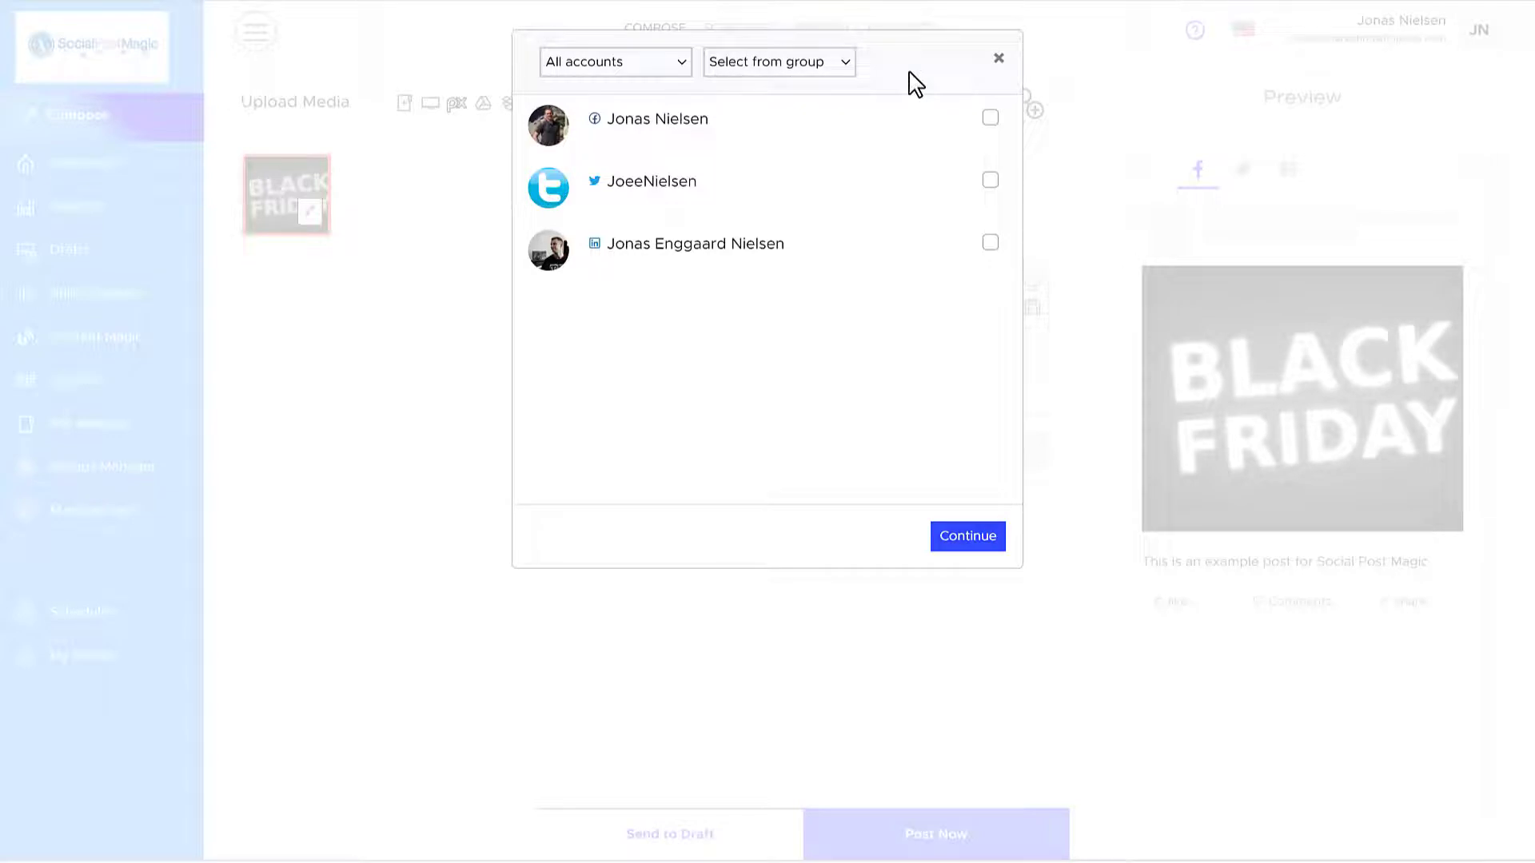
left_click(845, 64)
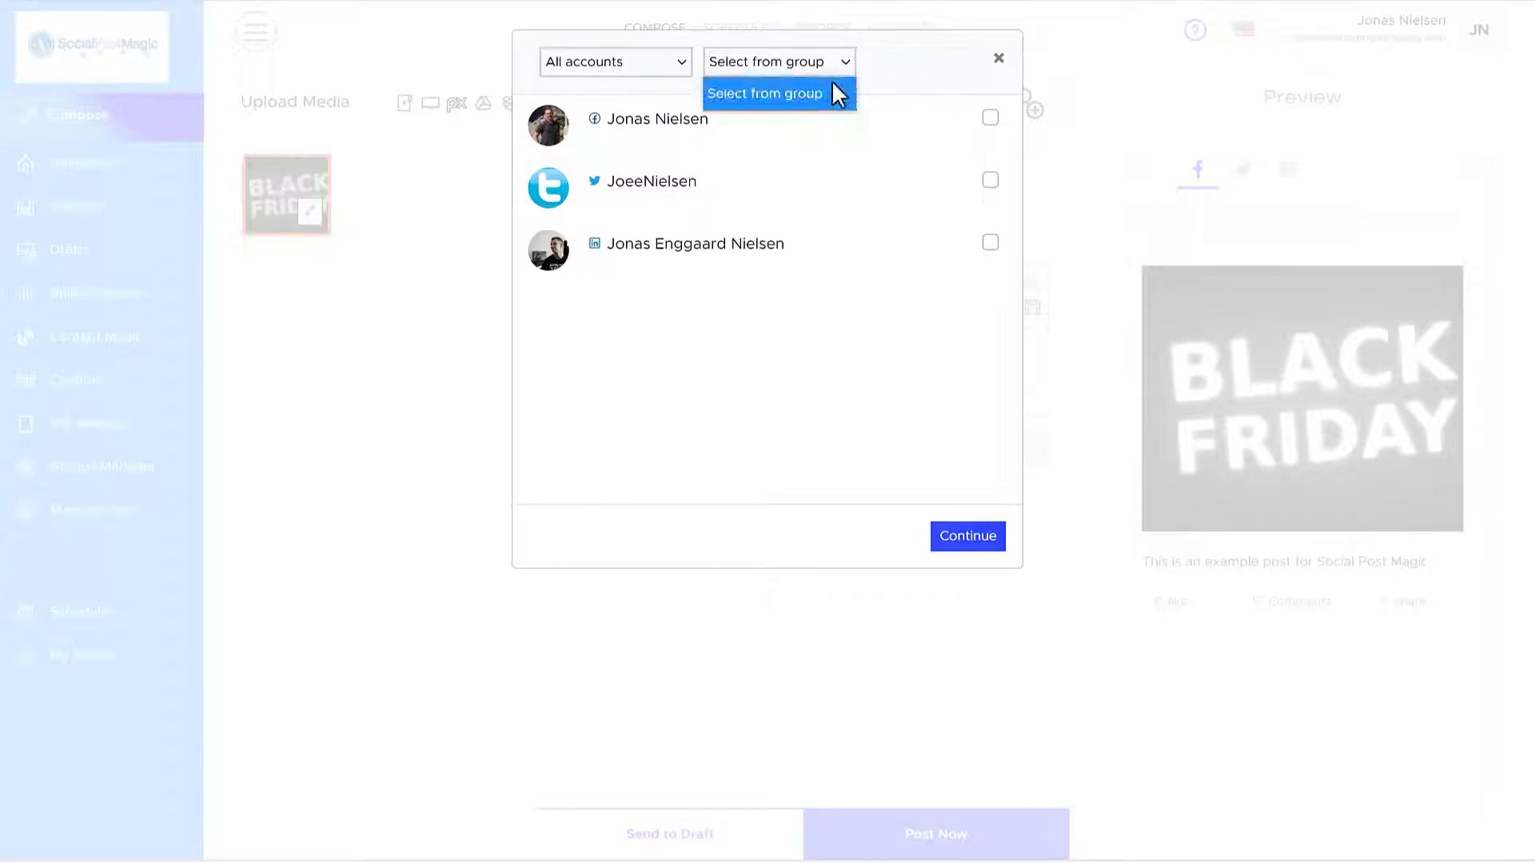
left_click(896, 70)
left_click(828, 66)
left_click(894, 86)
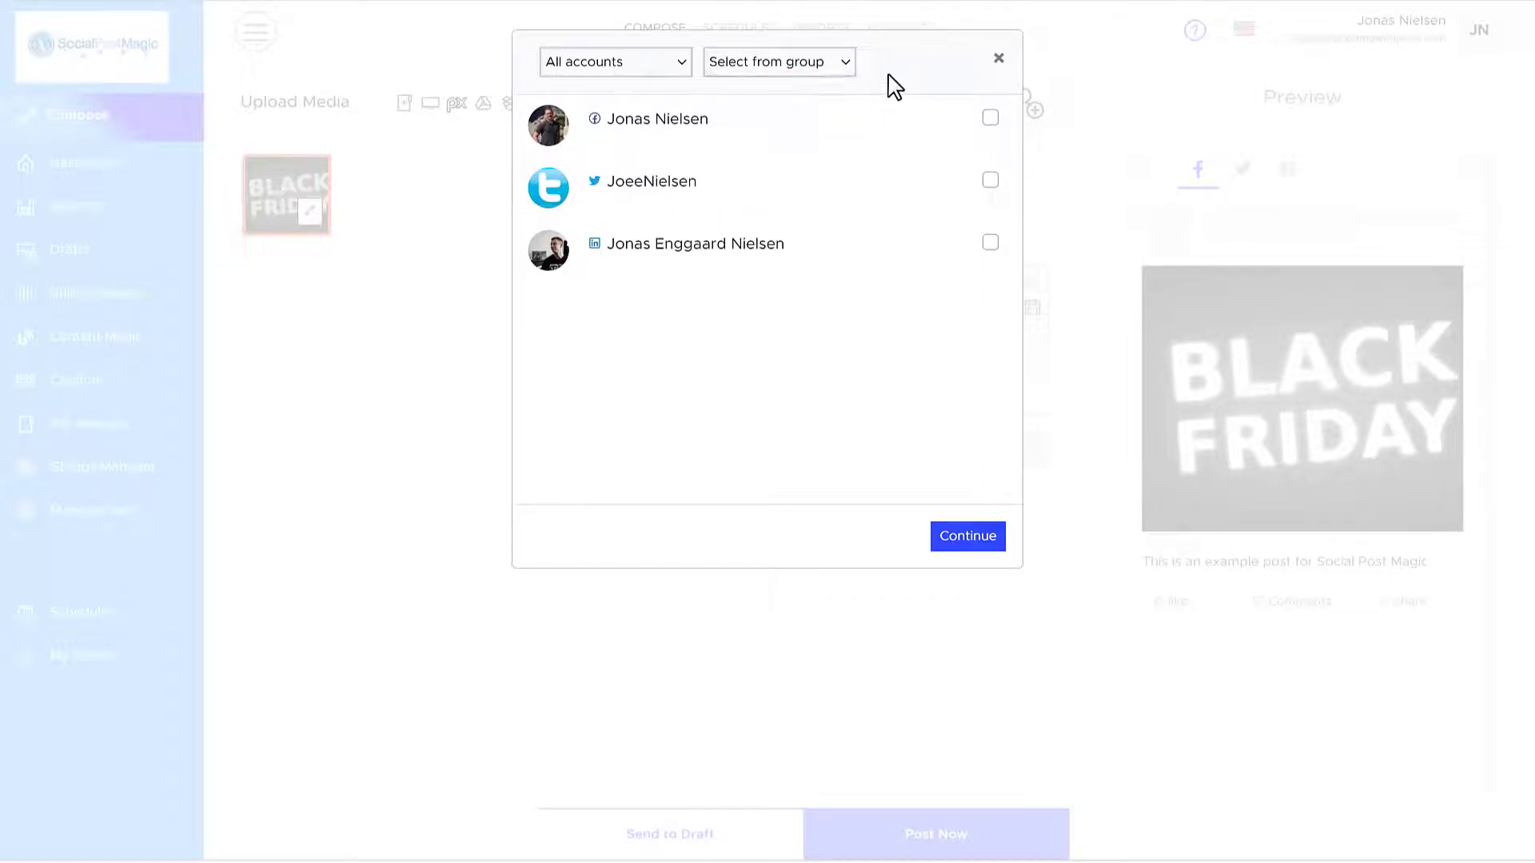
left_click(816, 74)
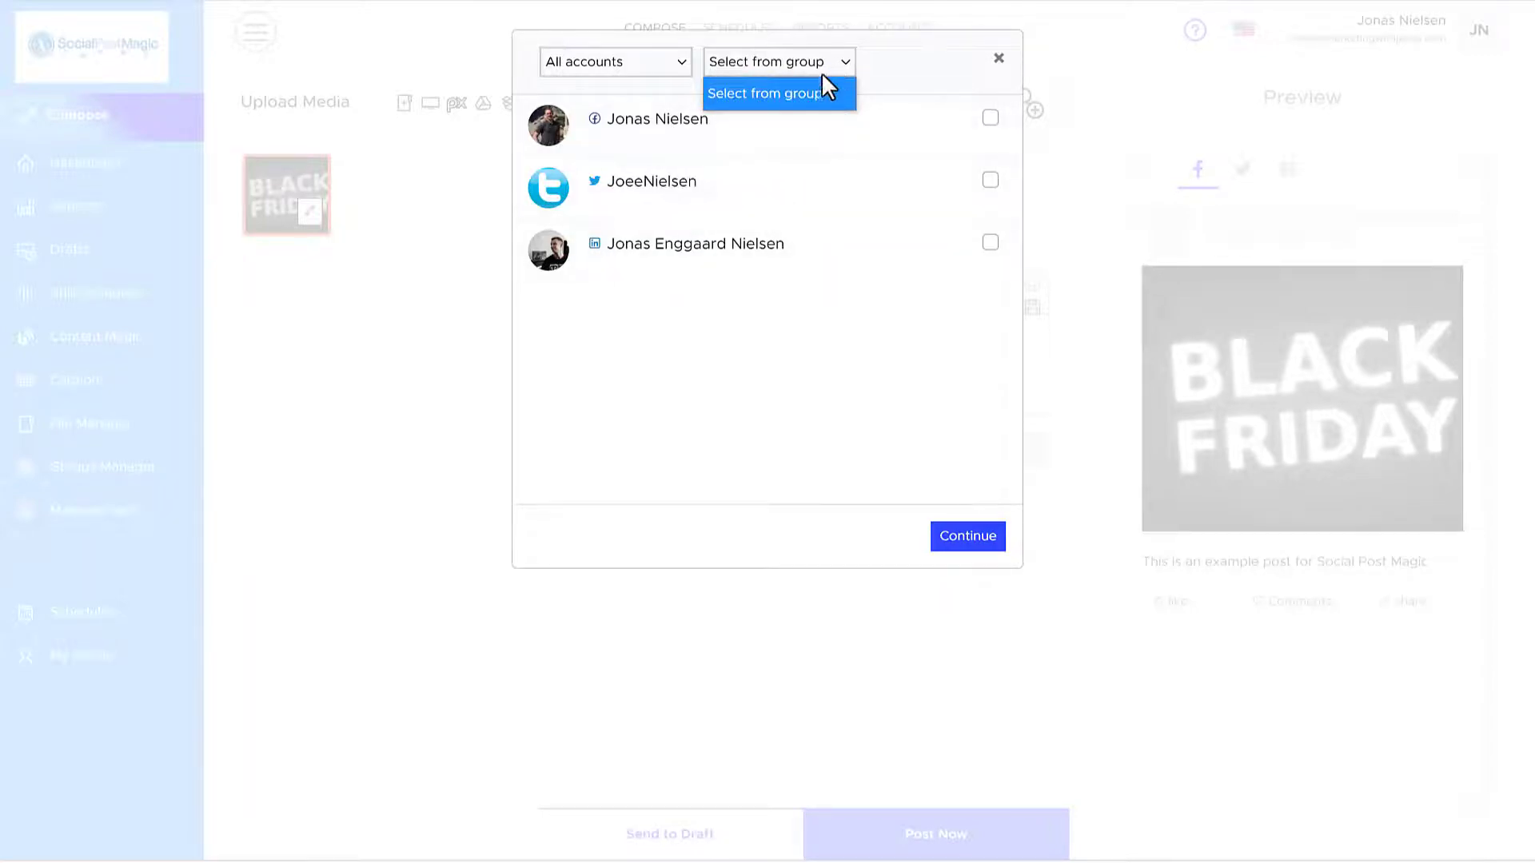
left_click(895, 85)
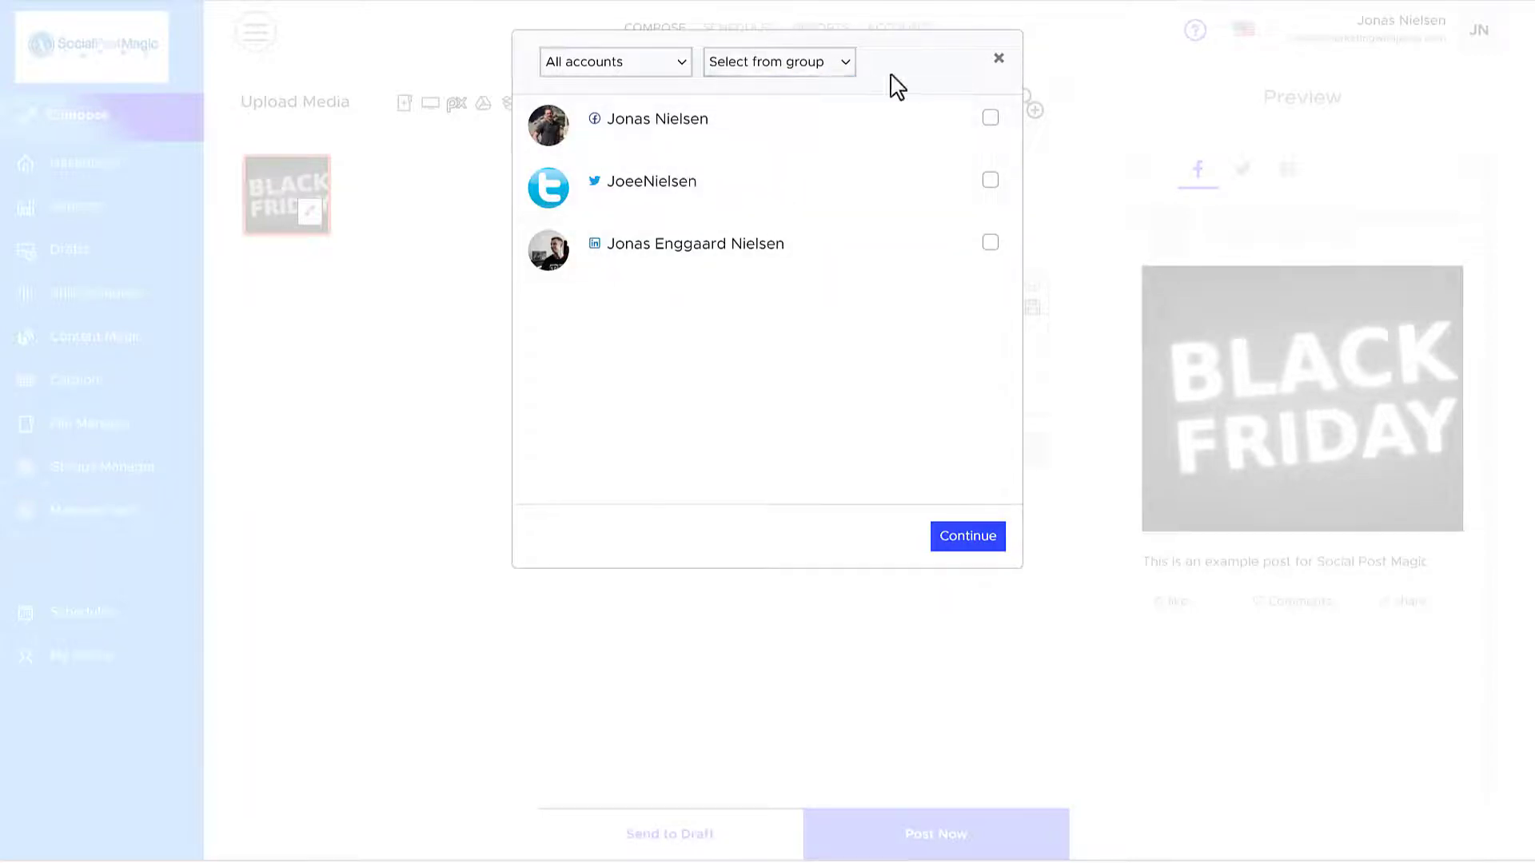
left_click(998, 61)
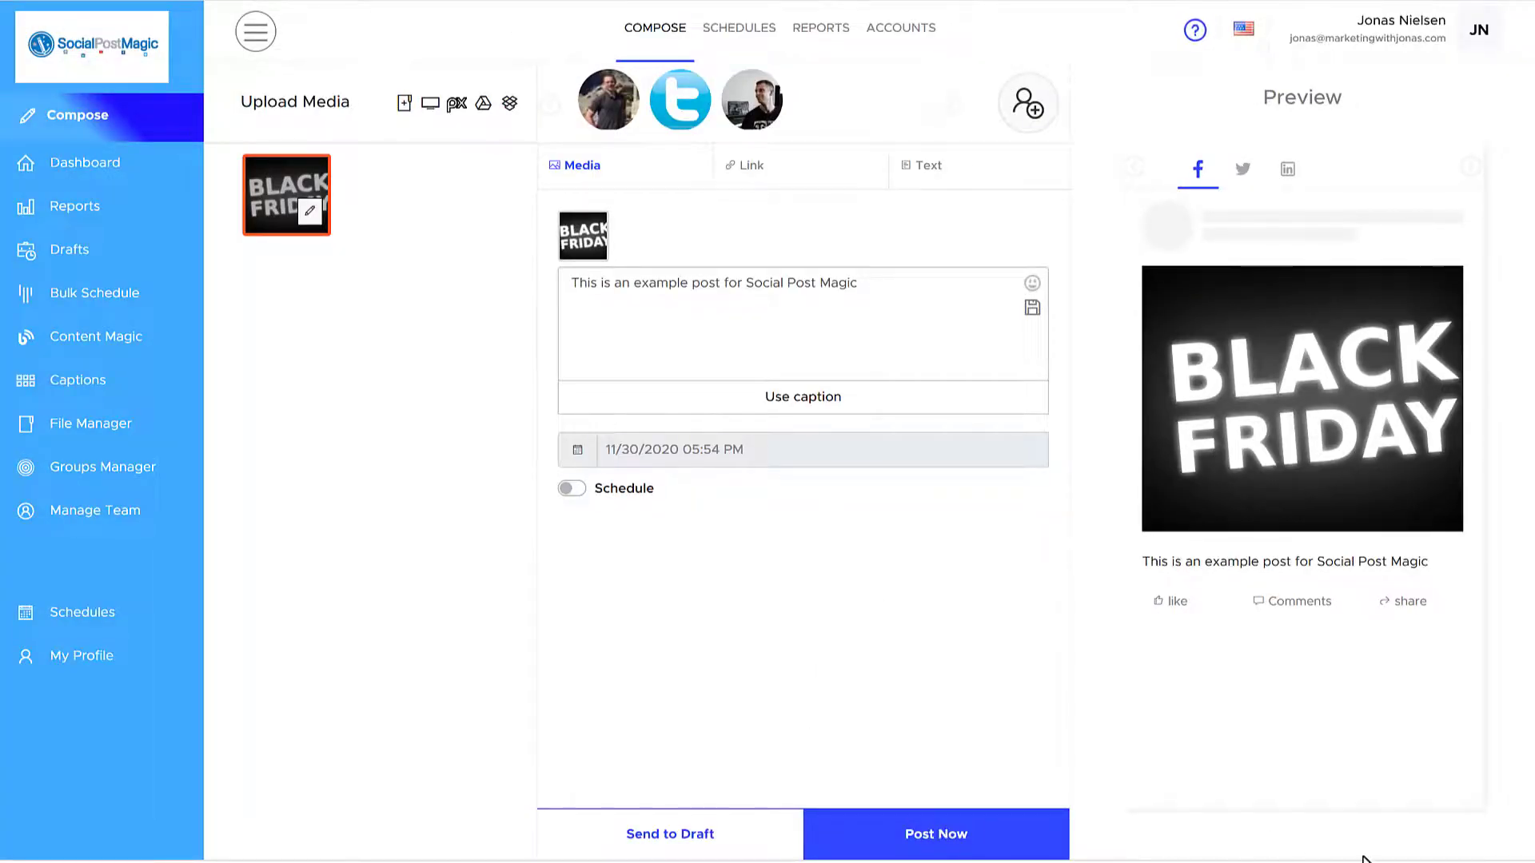
scroll(887, 596, "down", 1)
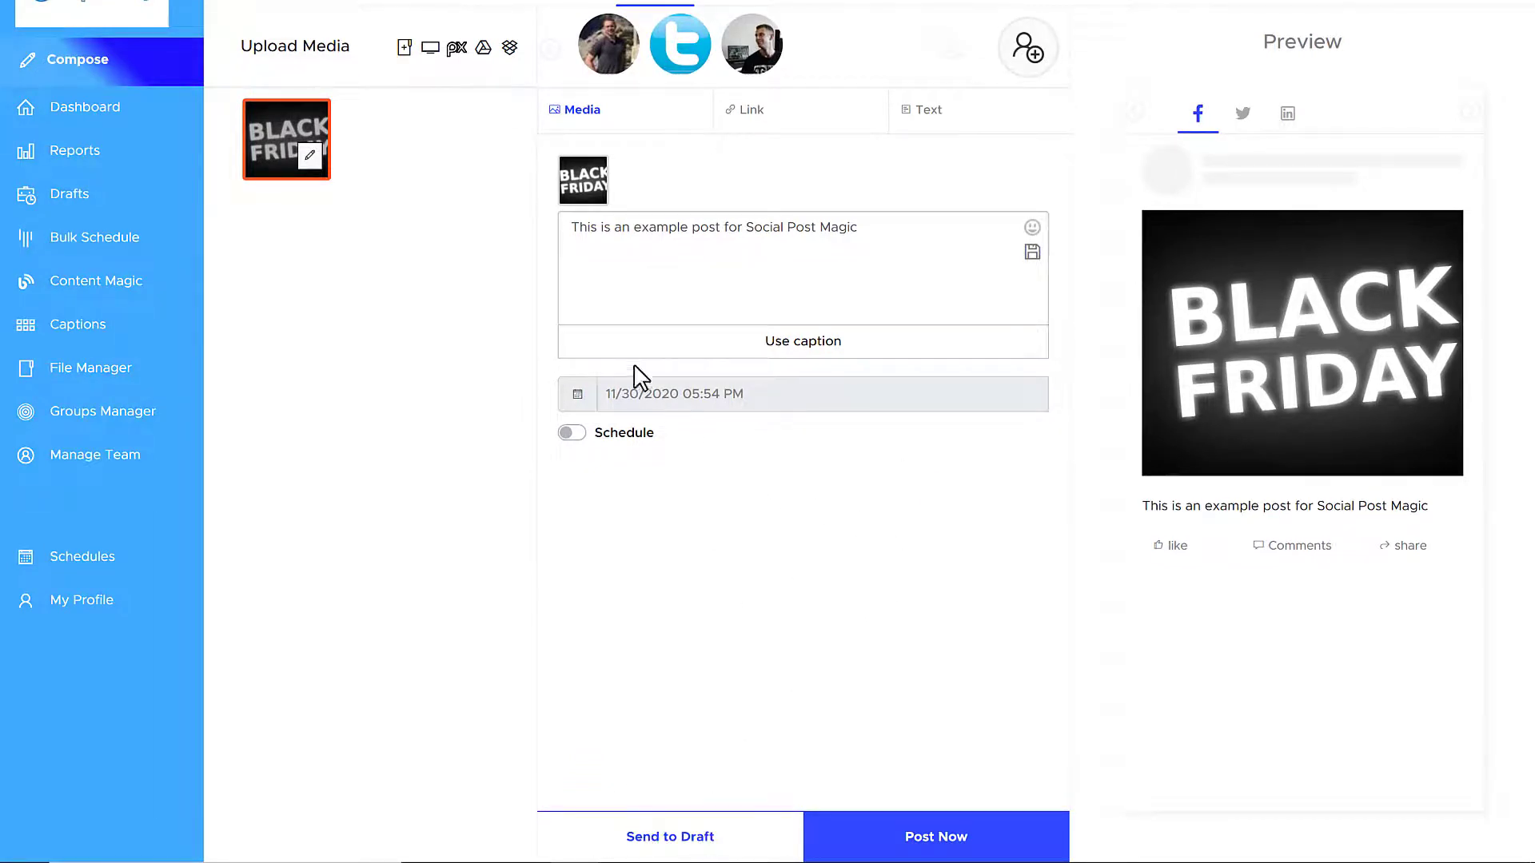
Turn on scheduling and set the post time to 12/02/2020 01:00 PM.
left_click(572, 433)
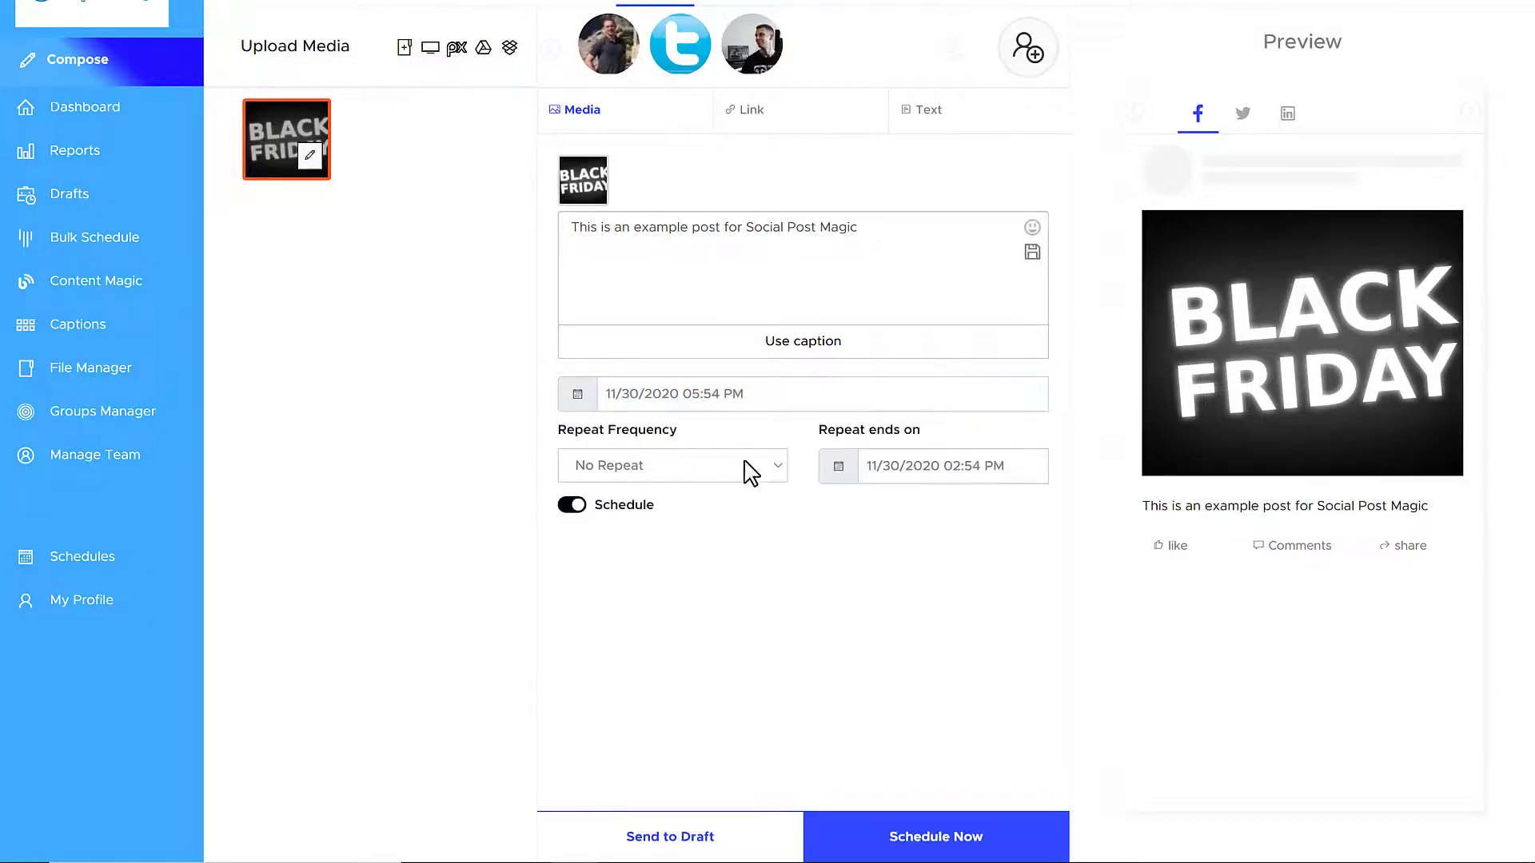
left_click(687, 394)
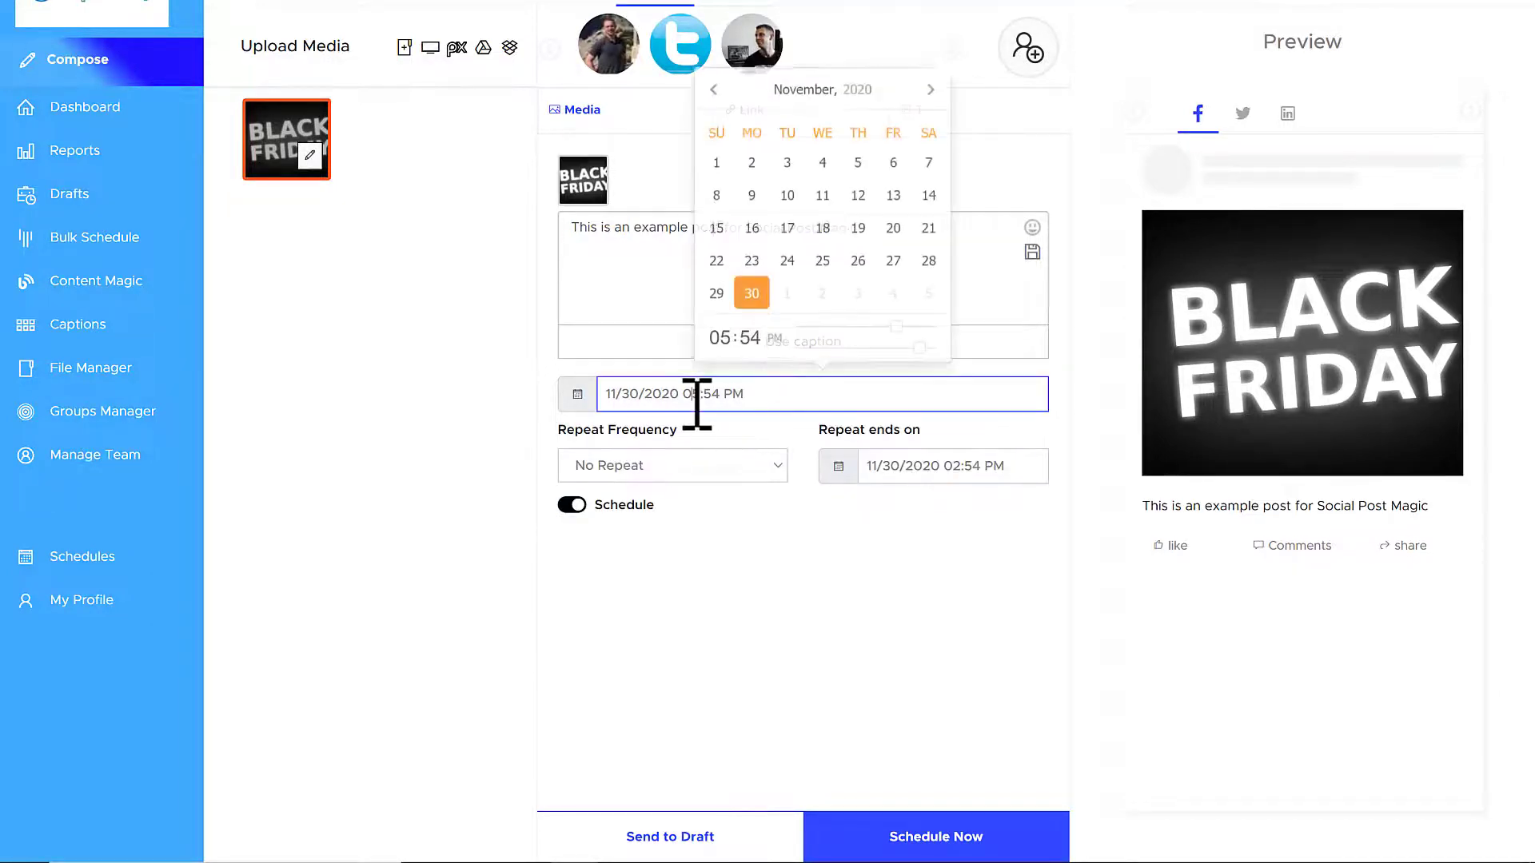
left_click(821, 300)
left_click_drag(894, 329, 775, 356)
left_click(719, 548)
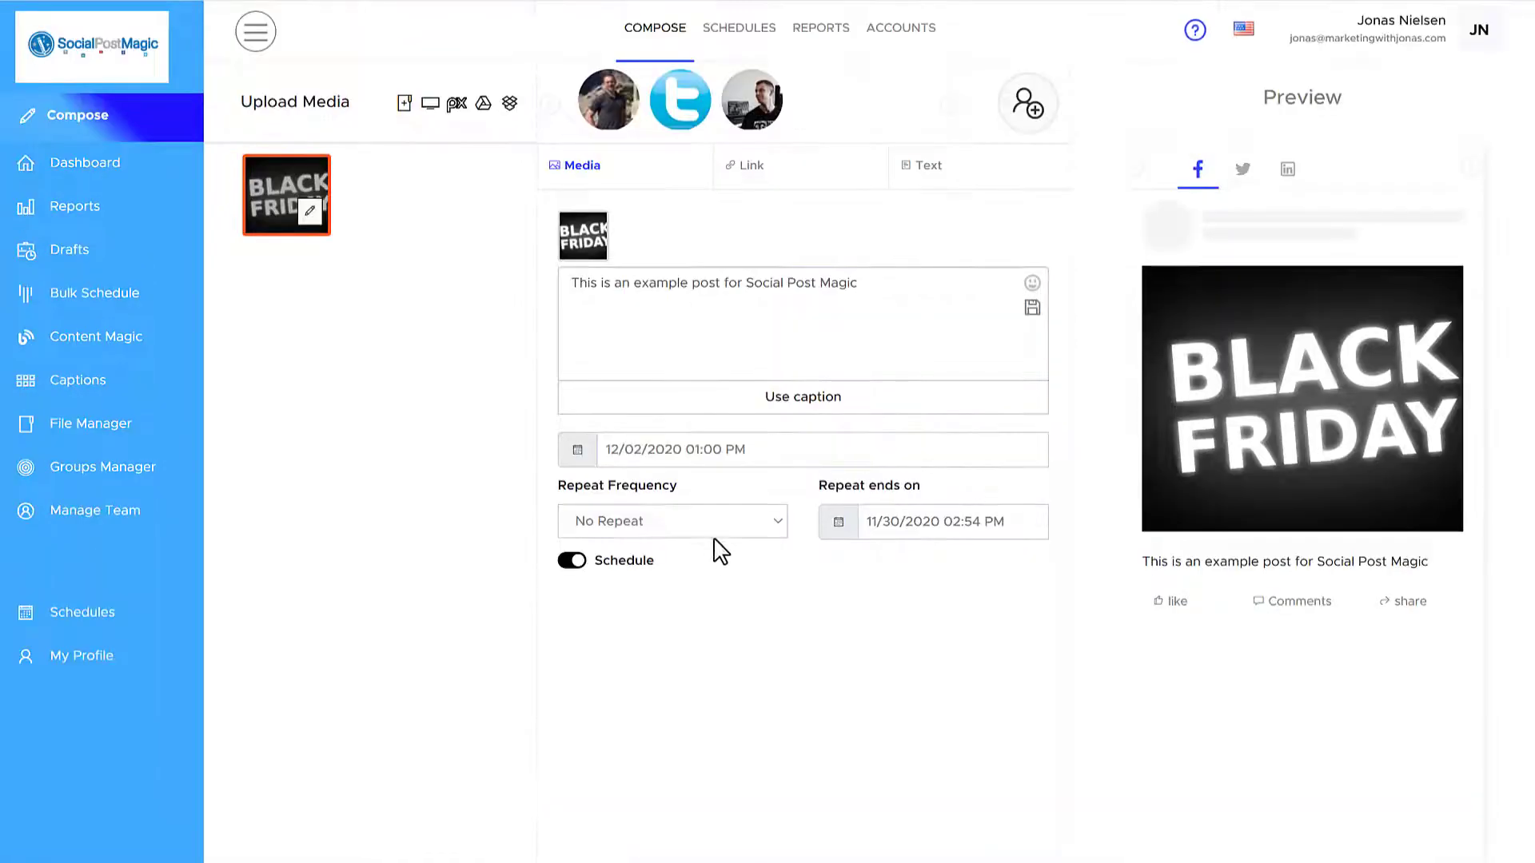
Review the repeat frequency options and leave it at No Repeat.
left_click(777, 533)
scroll(736, 318, "down", 7)
scroll(736, 320, "up", 7)
scroll(709, 335, "down", 15)
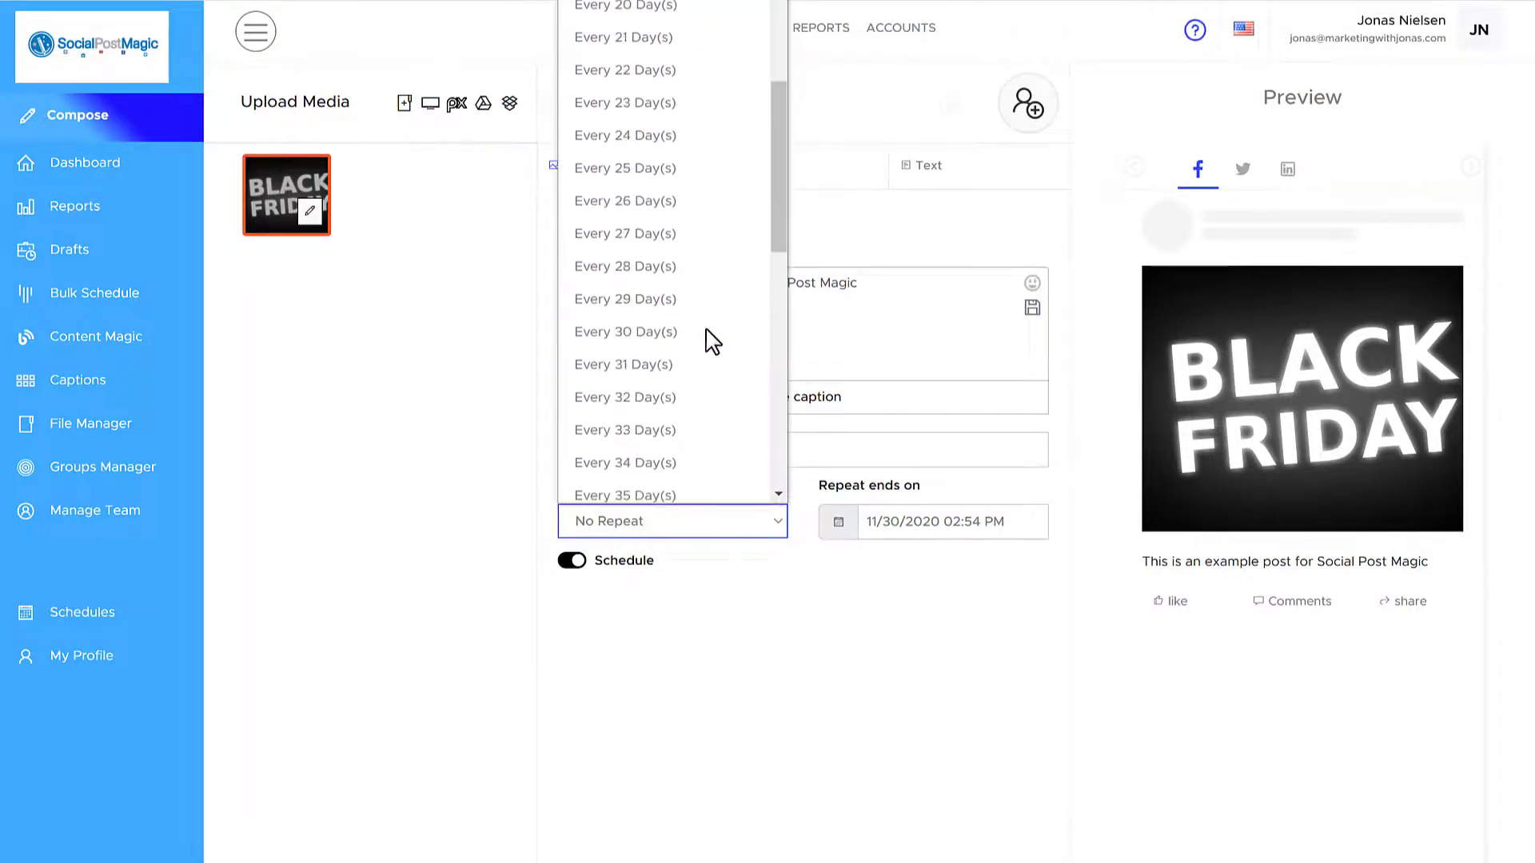
left_click(763, 580)
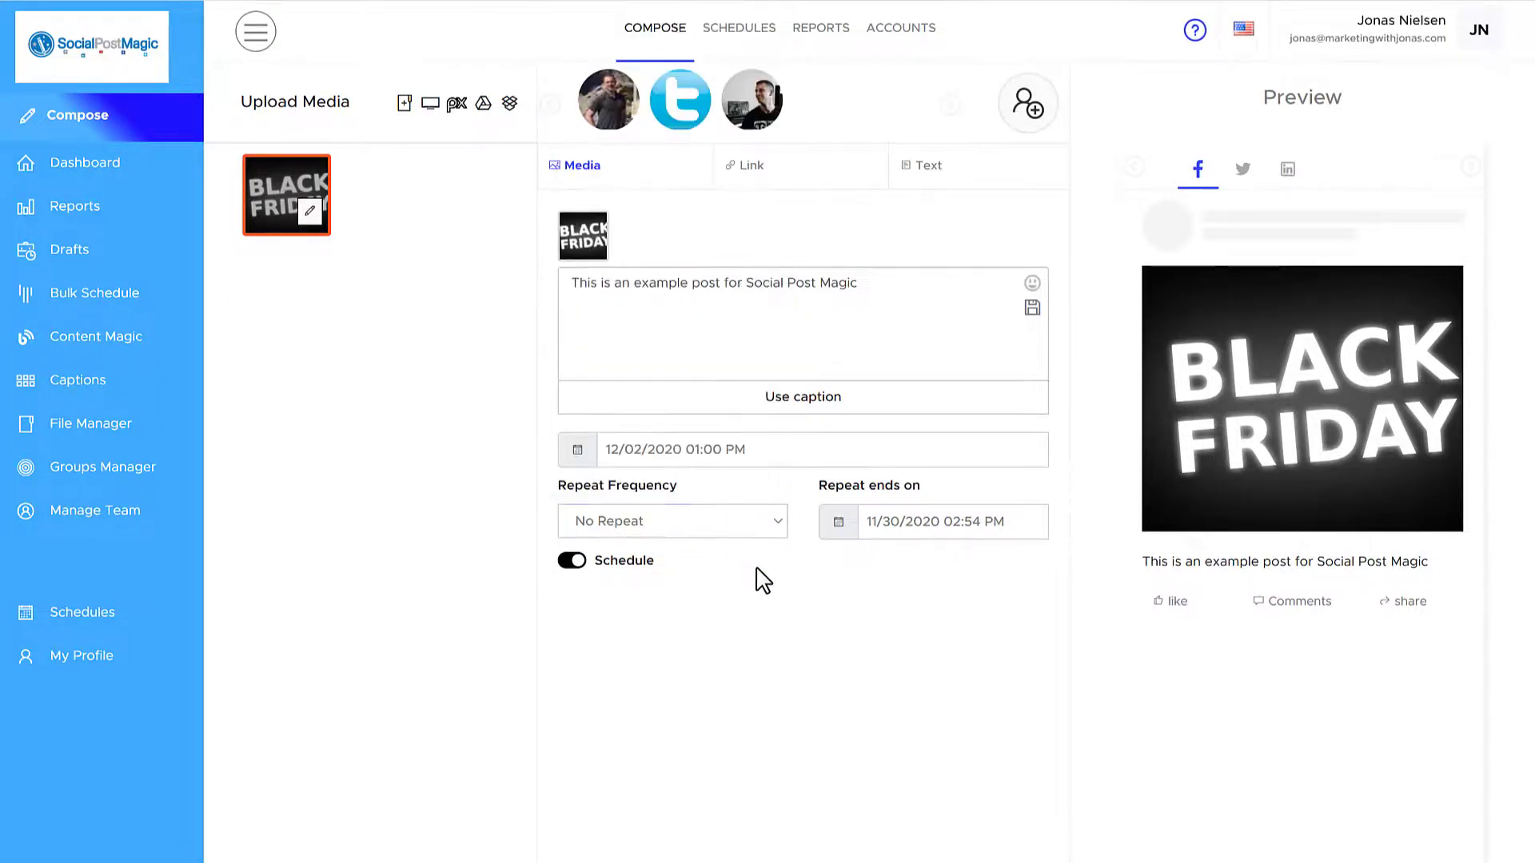
scroll(781, 514, "down", 1)
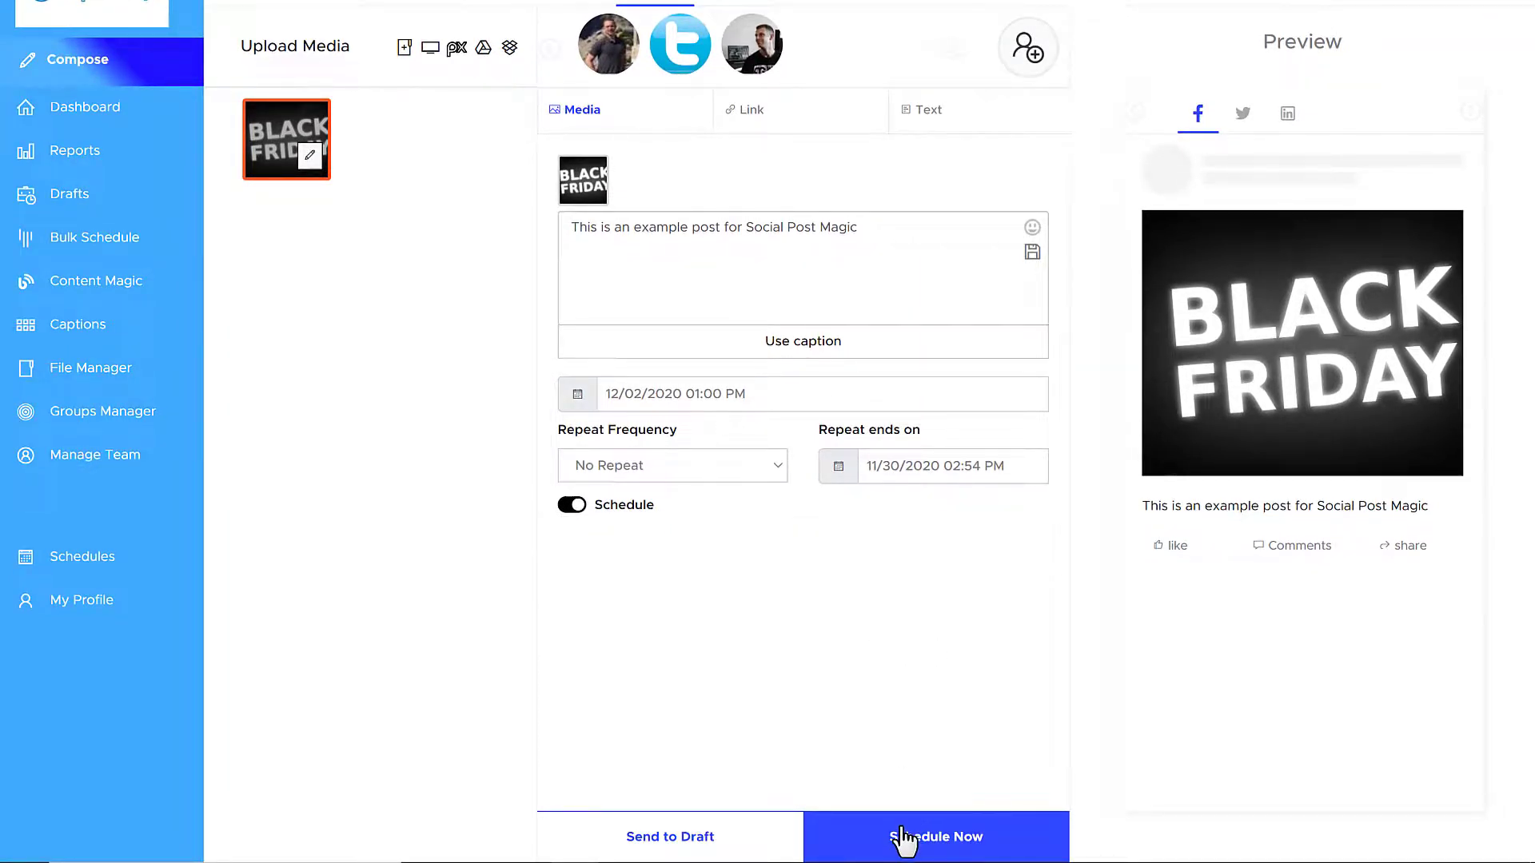
Turn scheduling off and publish the Black Friday post immediately to all three accounts.
left_click(572, 506)
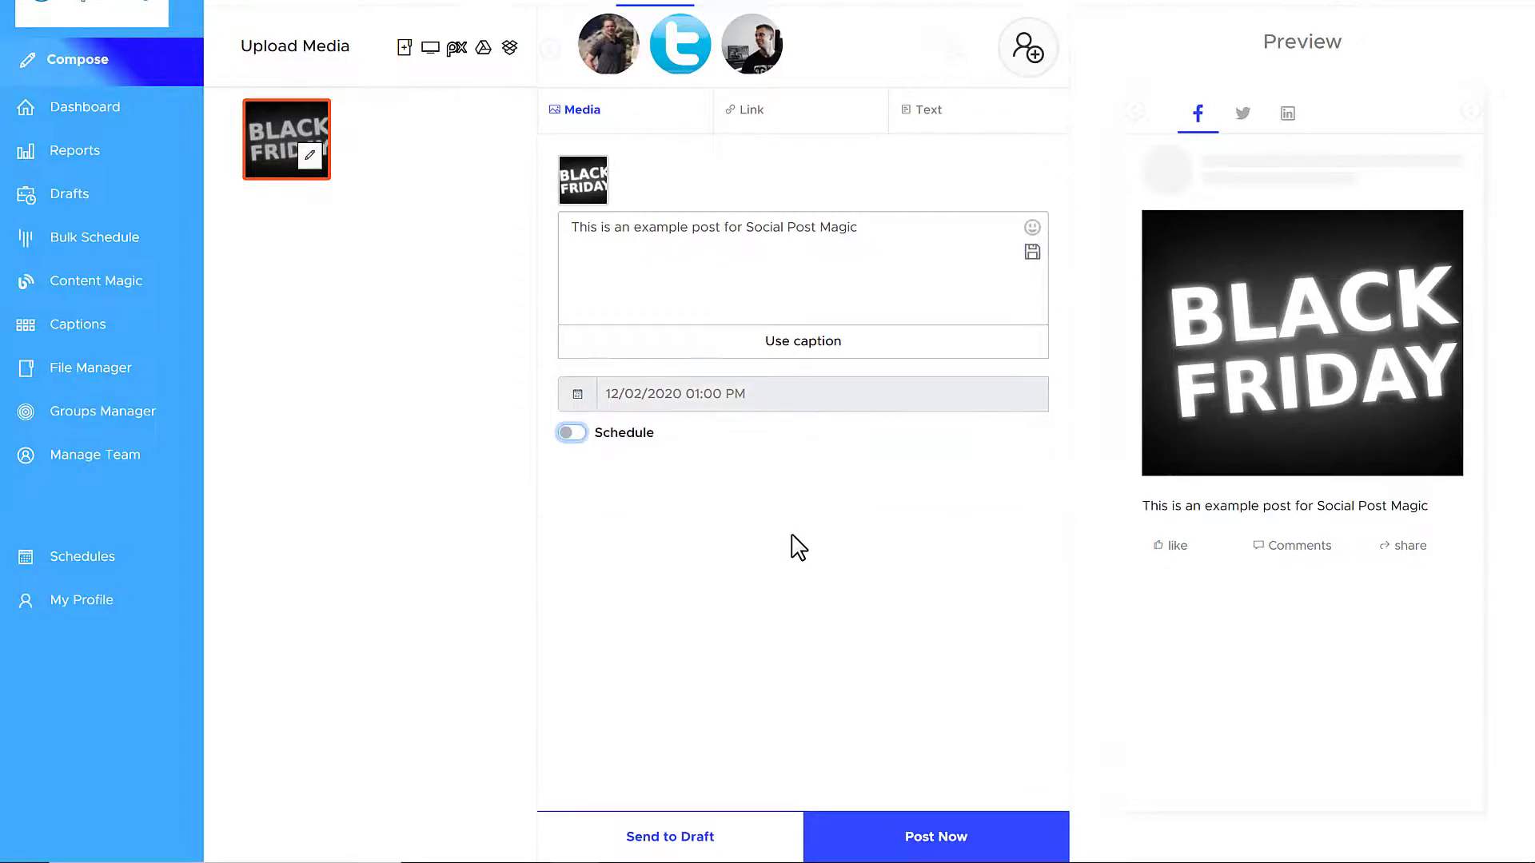
left_click(927, 837)
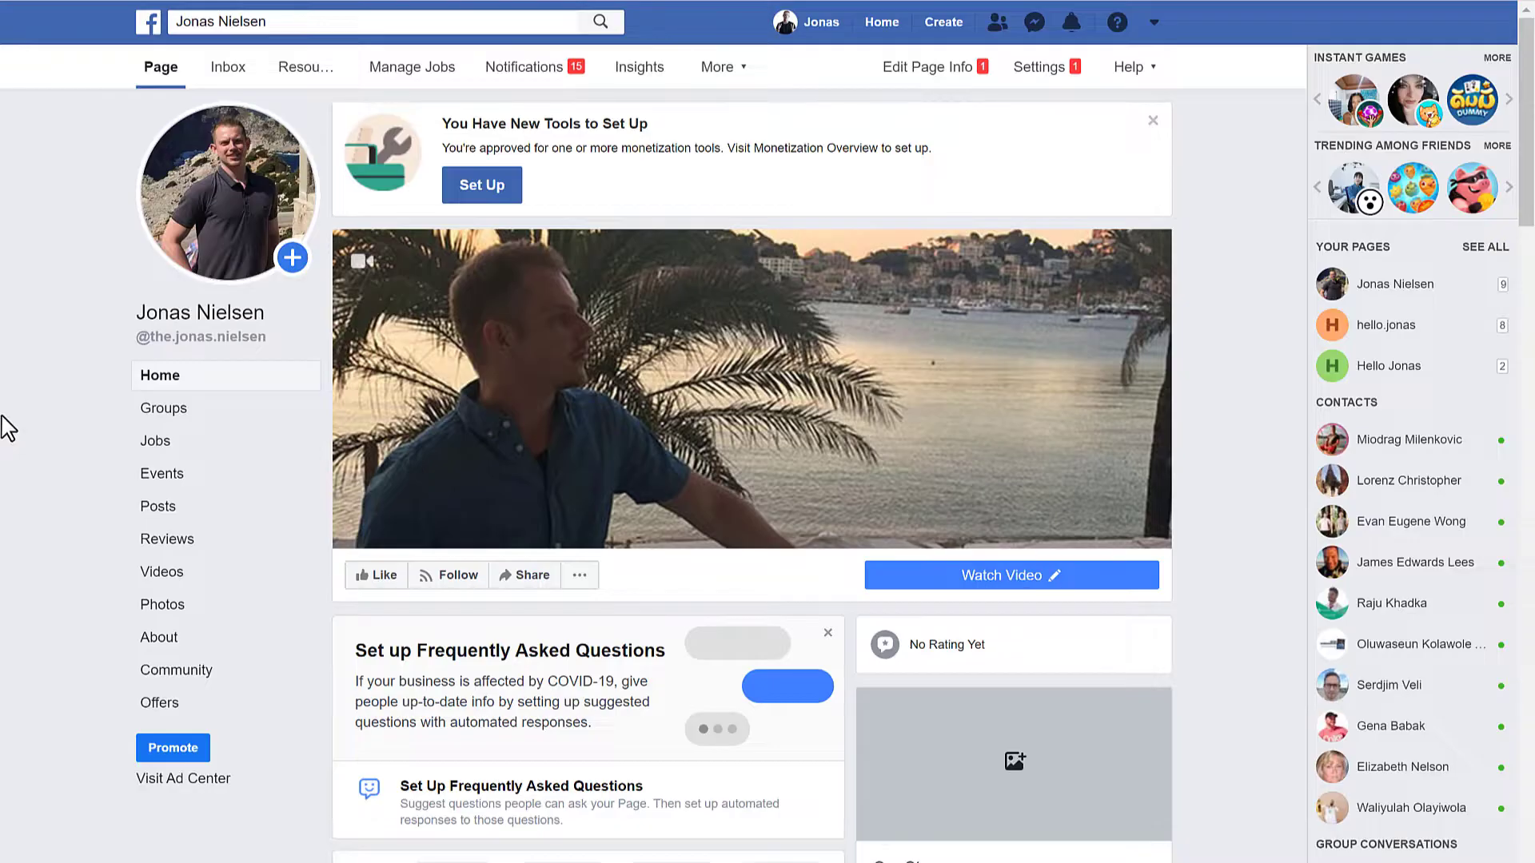
Scroll the Facebook page down to the Black Friday post under Posts.
scroll(6, 427, "down", 15)
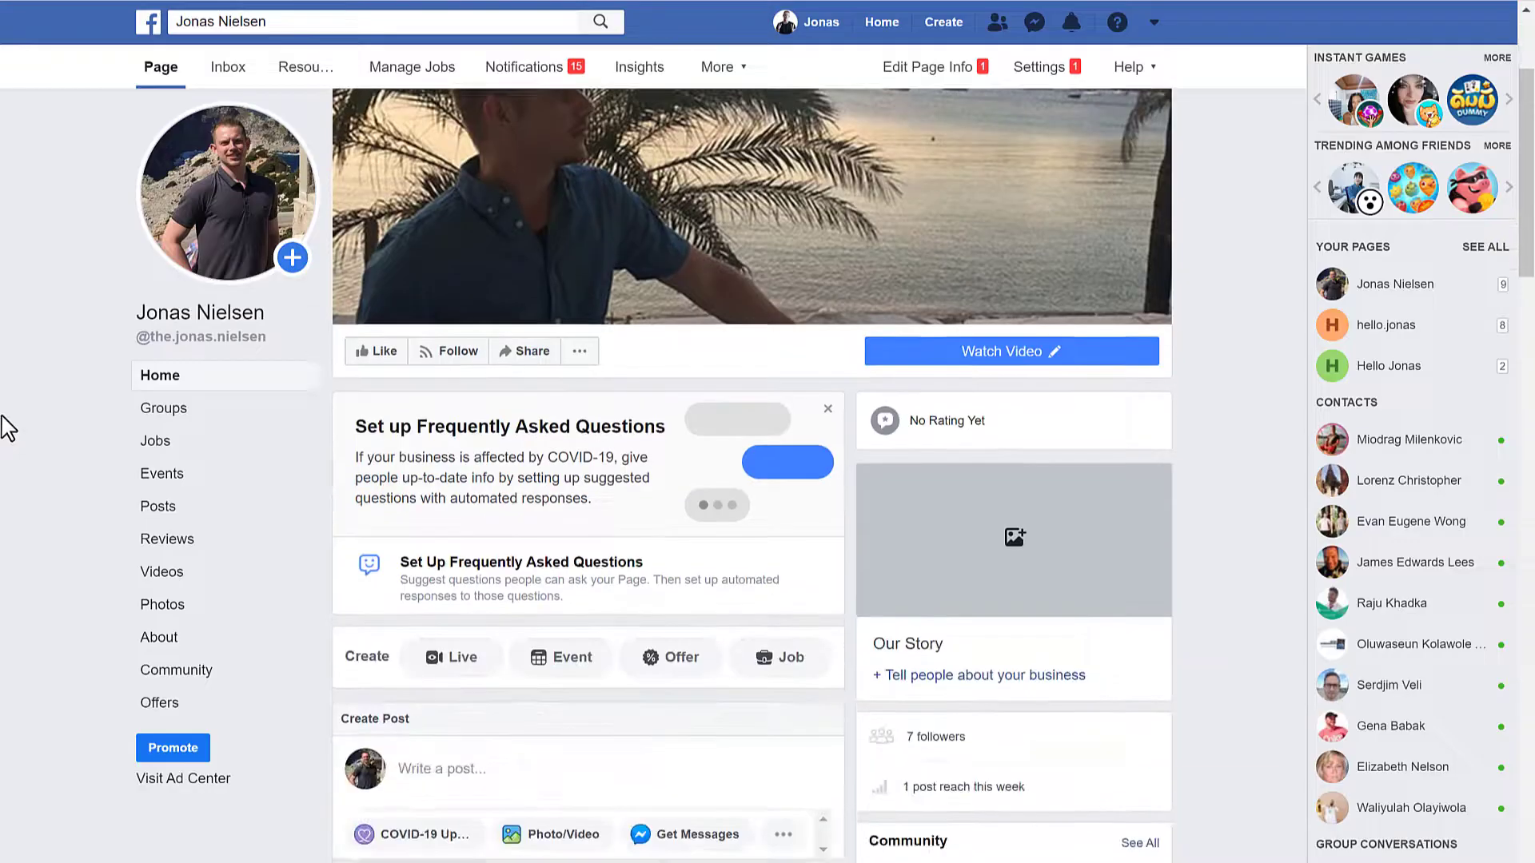
scroll(7, 428, "down", 2)
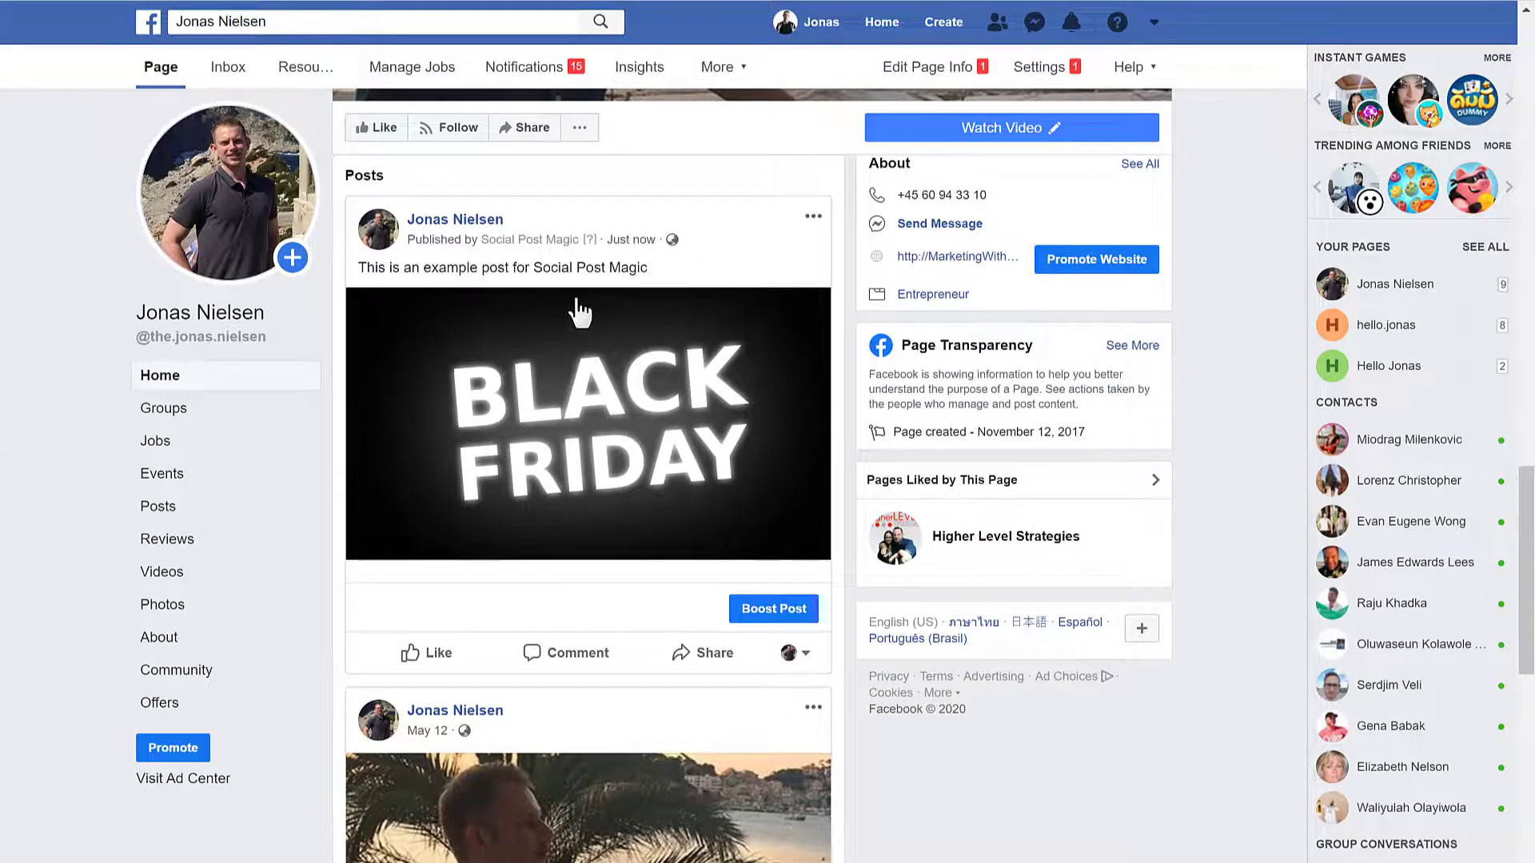
Check the Black Friday tweet on twitter.com in a new tab, then open LinkedIn in another tab.
key("ctrl+t")
type("twitter.com")
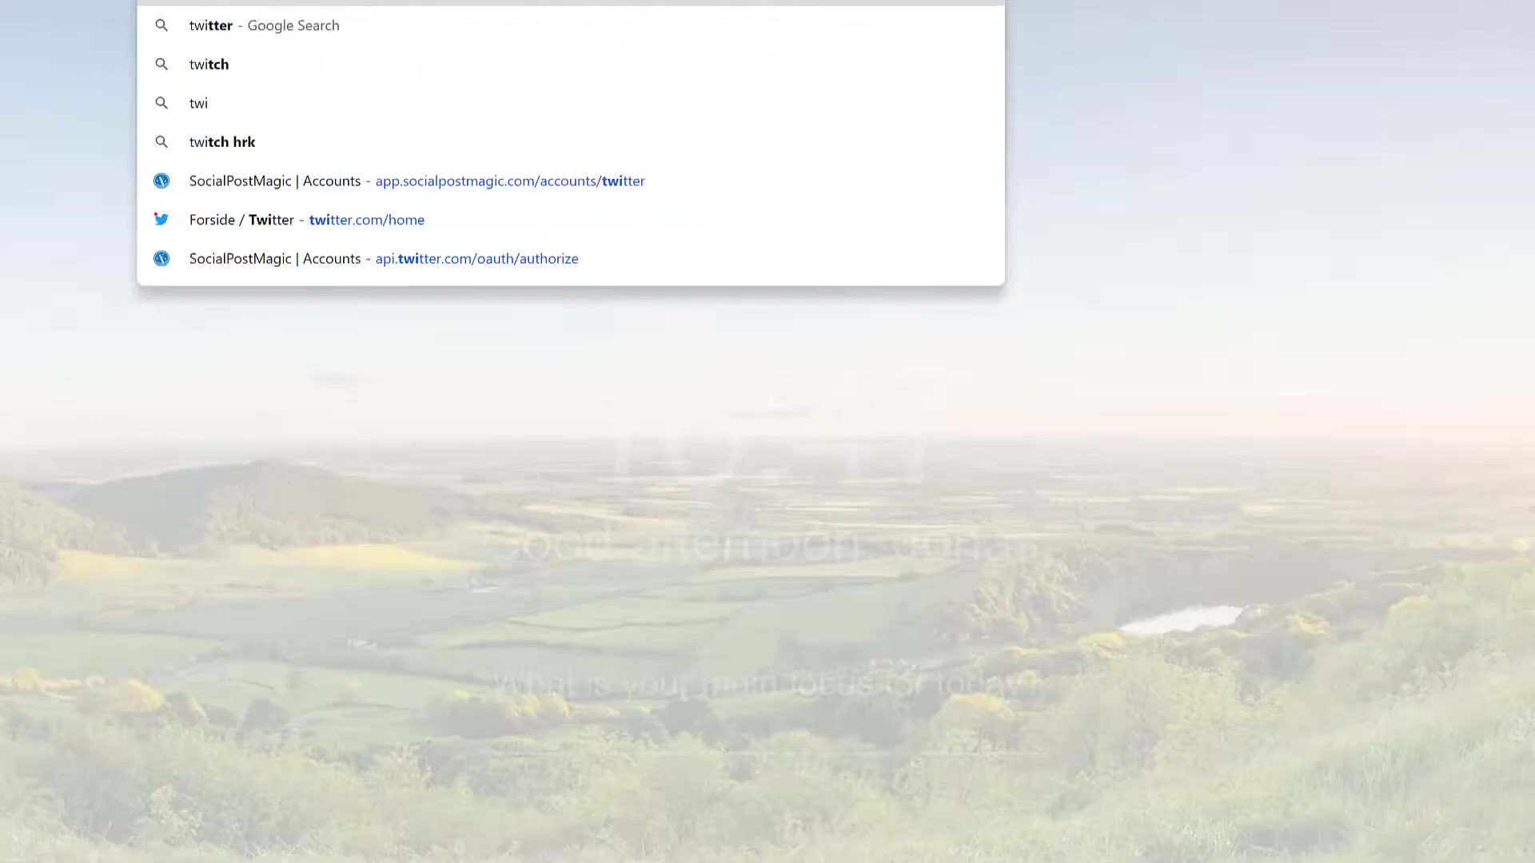
key("Return")
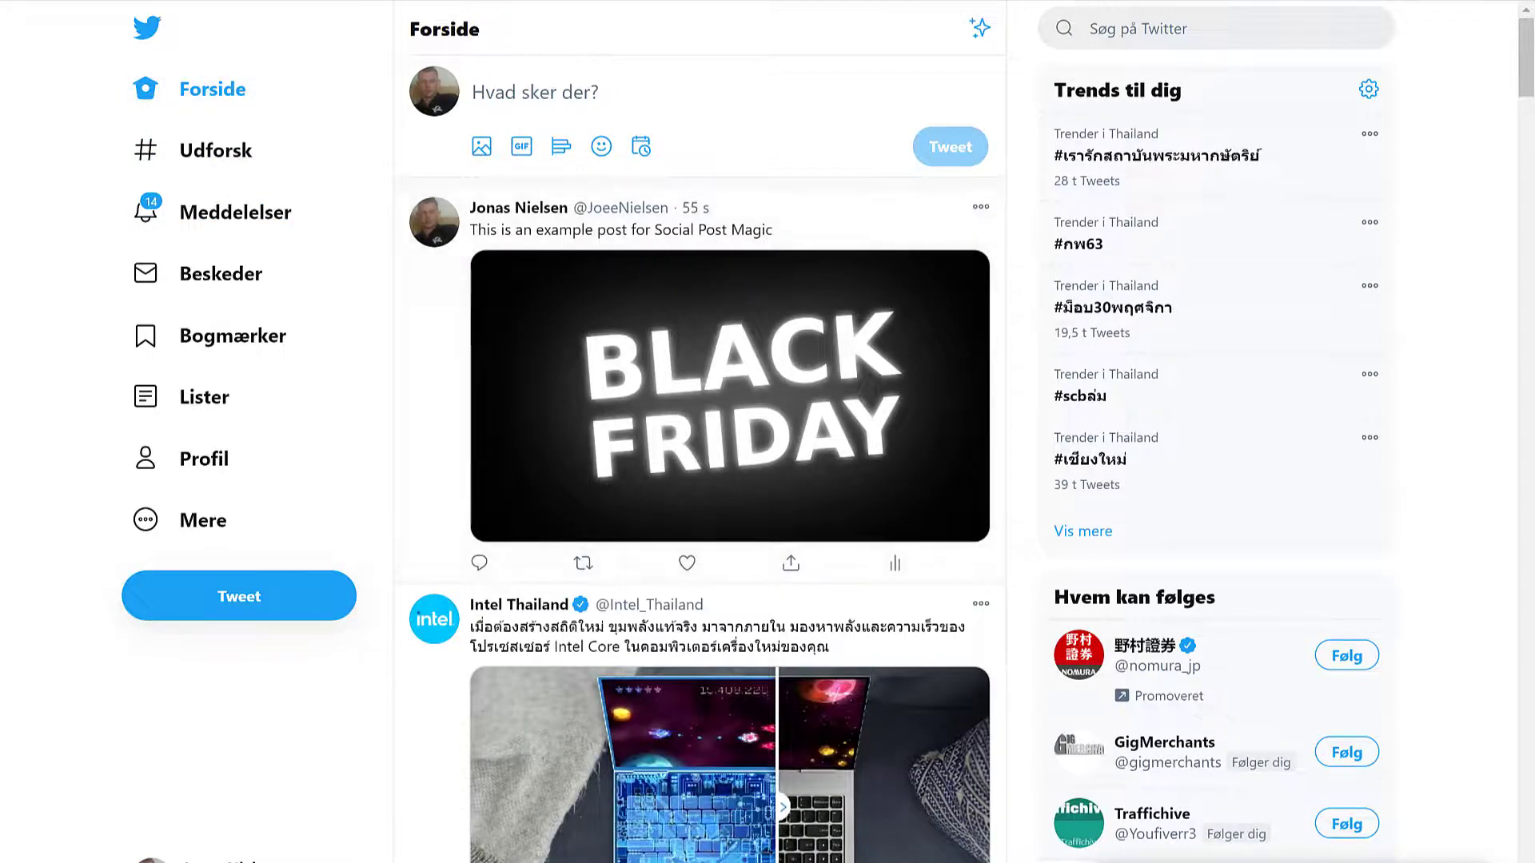
key("ctrl+t")
type("linked")
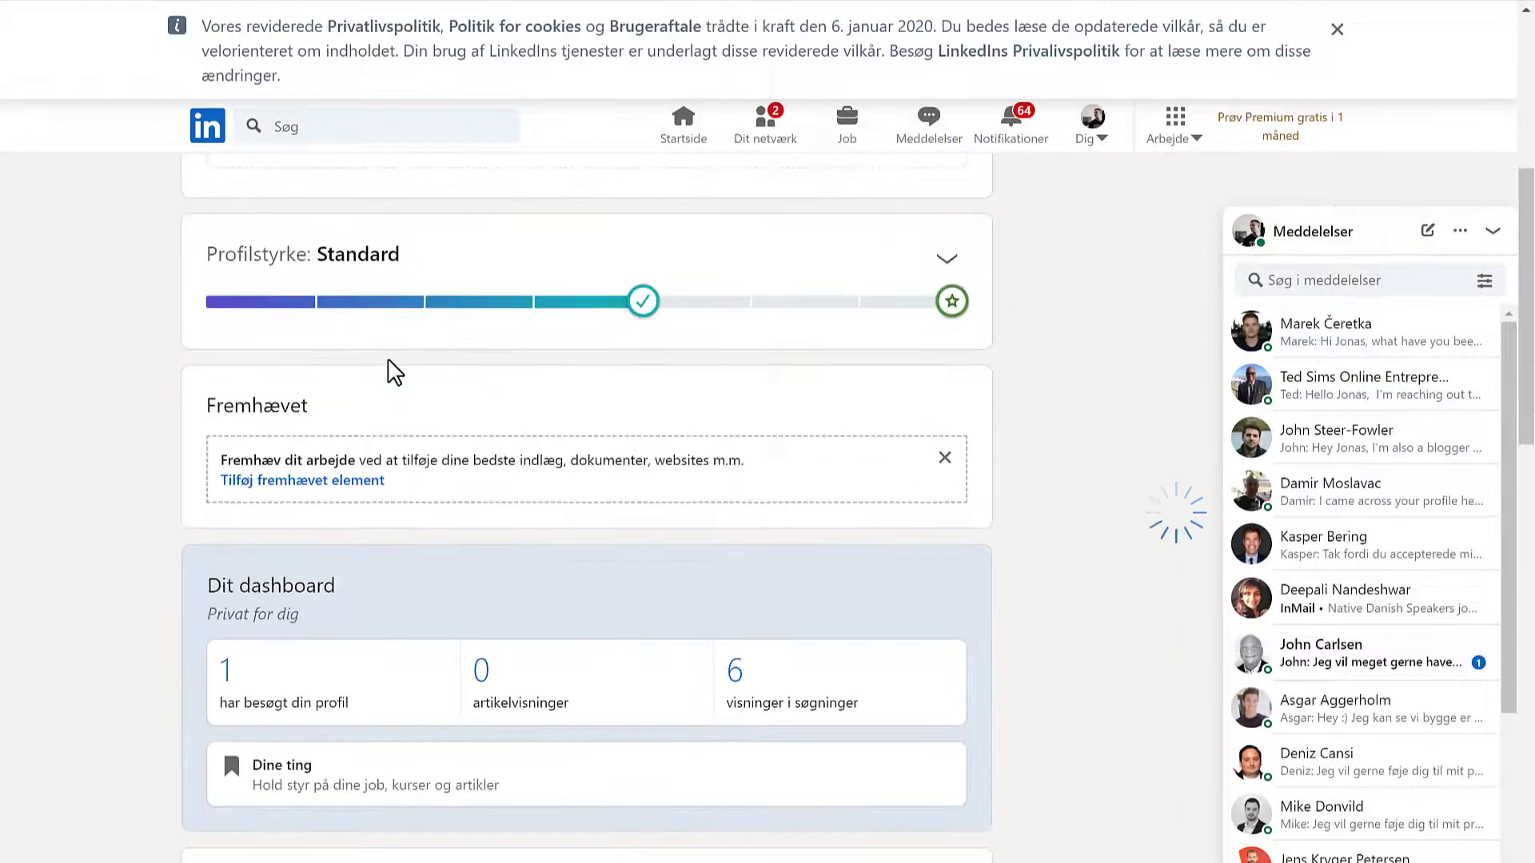
scroll(388, 364, "down", 7)
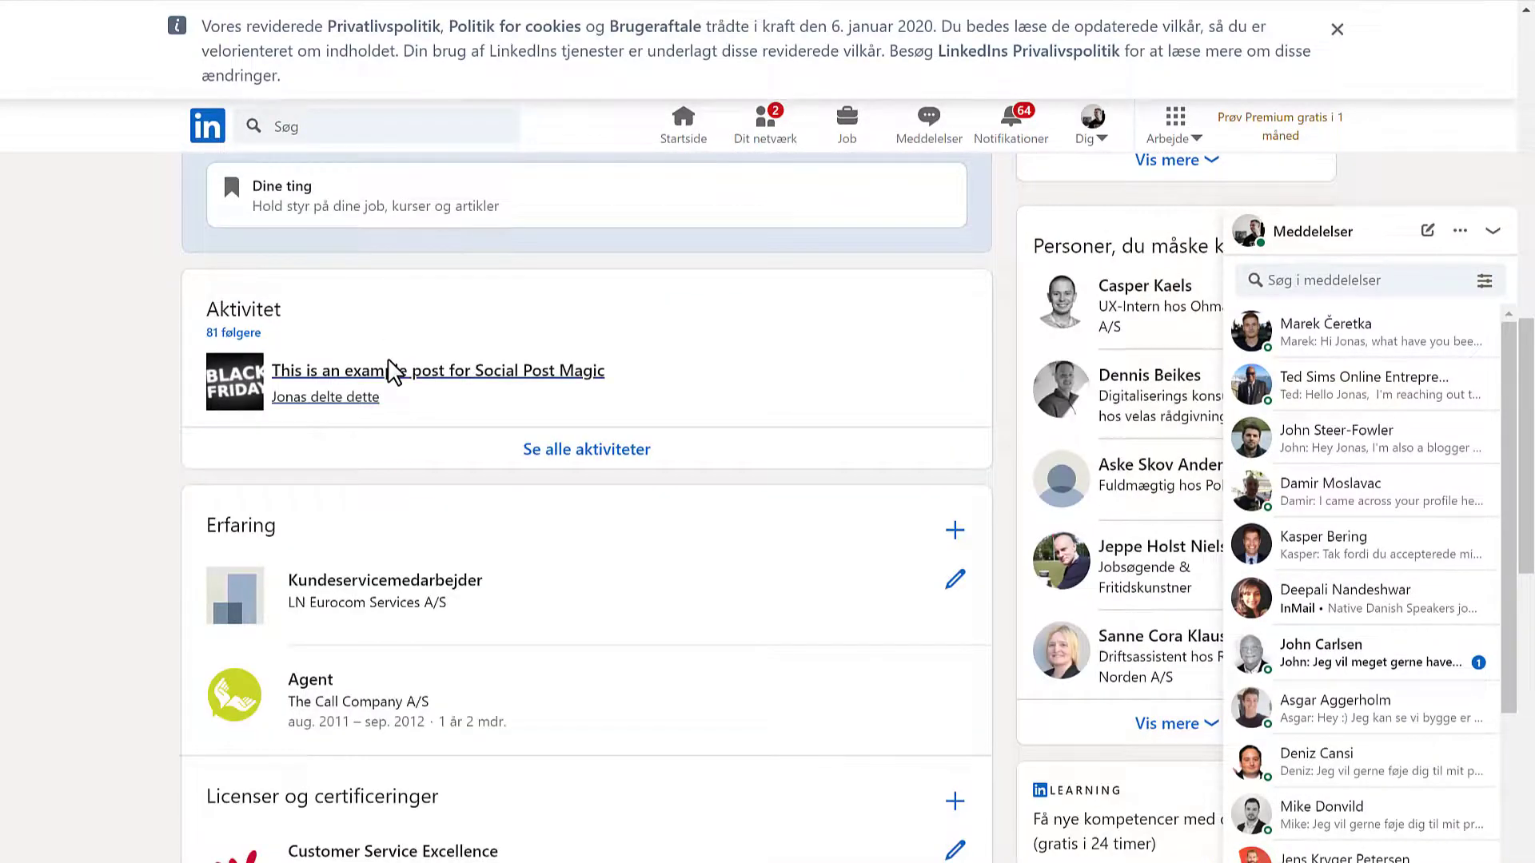
Scroll to the profile's Aktivitet section and open the Black Friday example post.
left_click(420, 364)
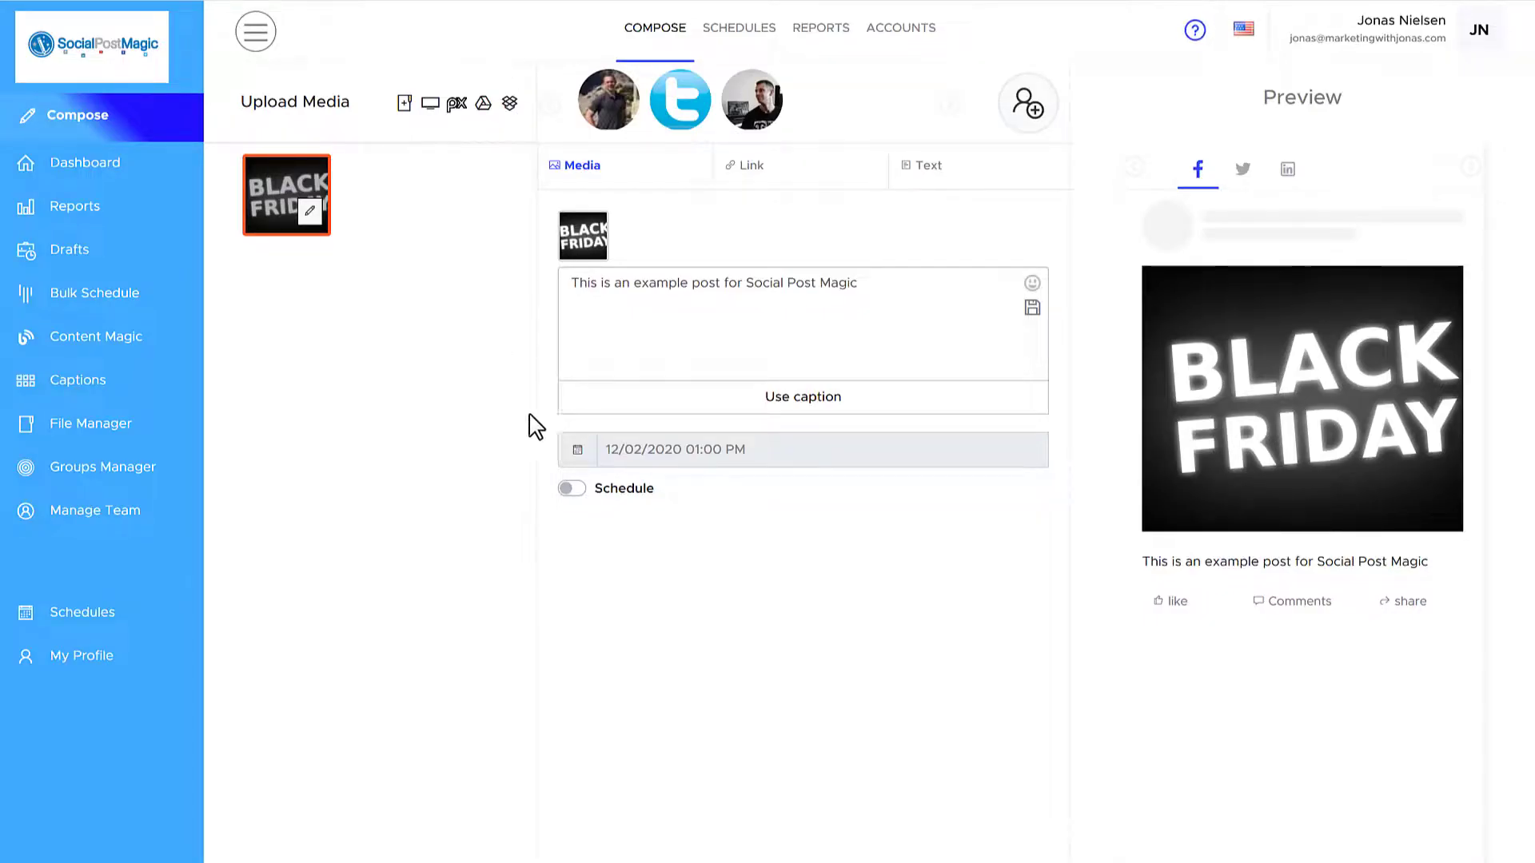
Toggle scheduling on, check the date picker, then view the November 2020 Schedules calendar.
left_click(571, 489)
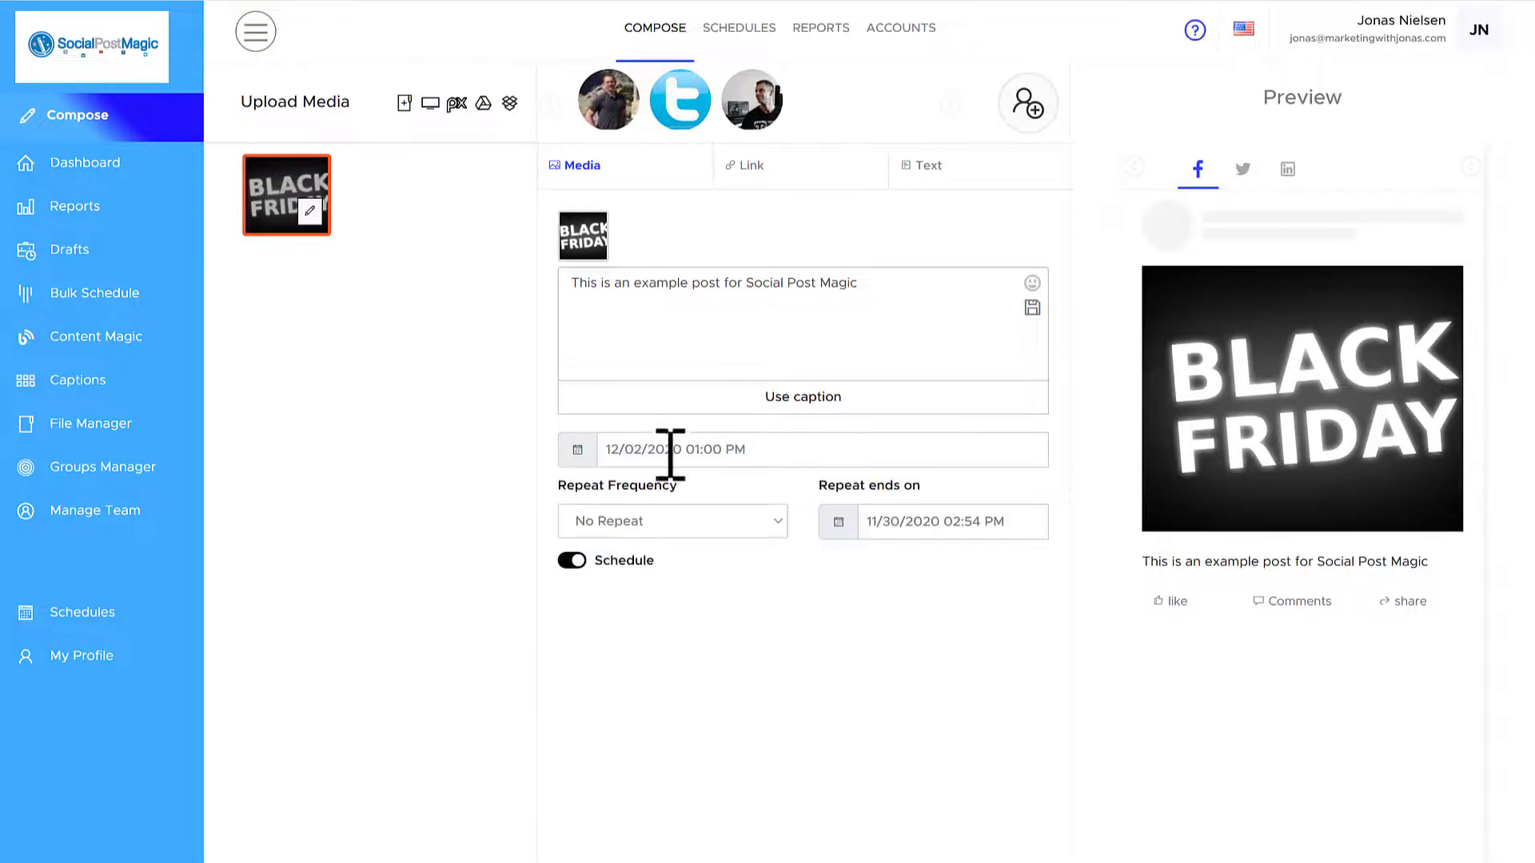
left_click(671, 450)
left_click(470, 393)
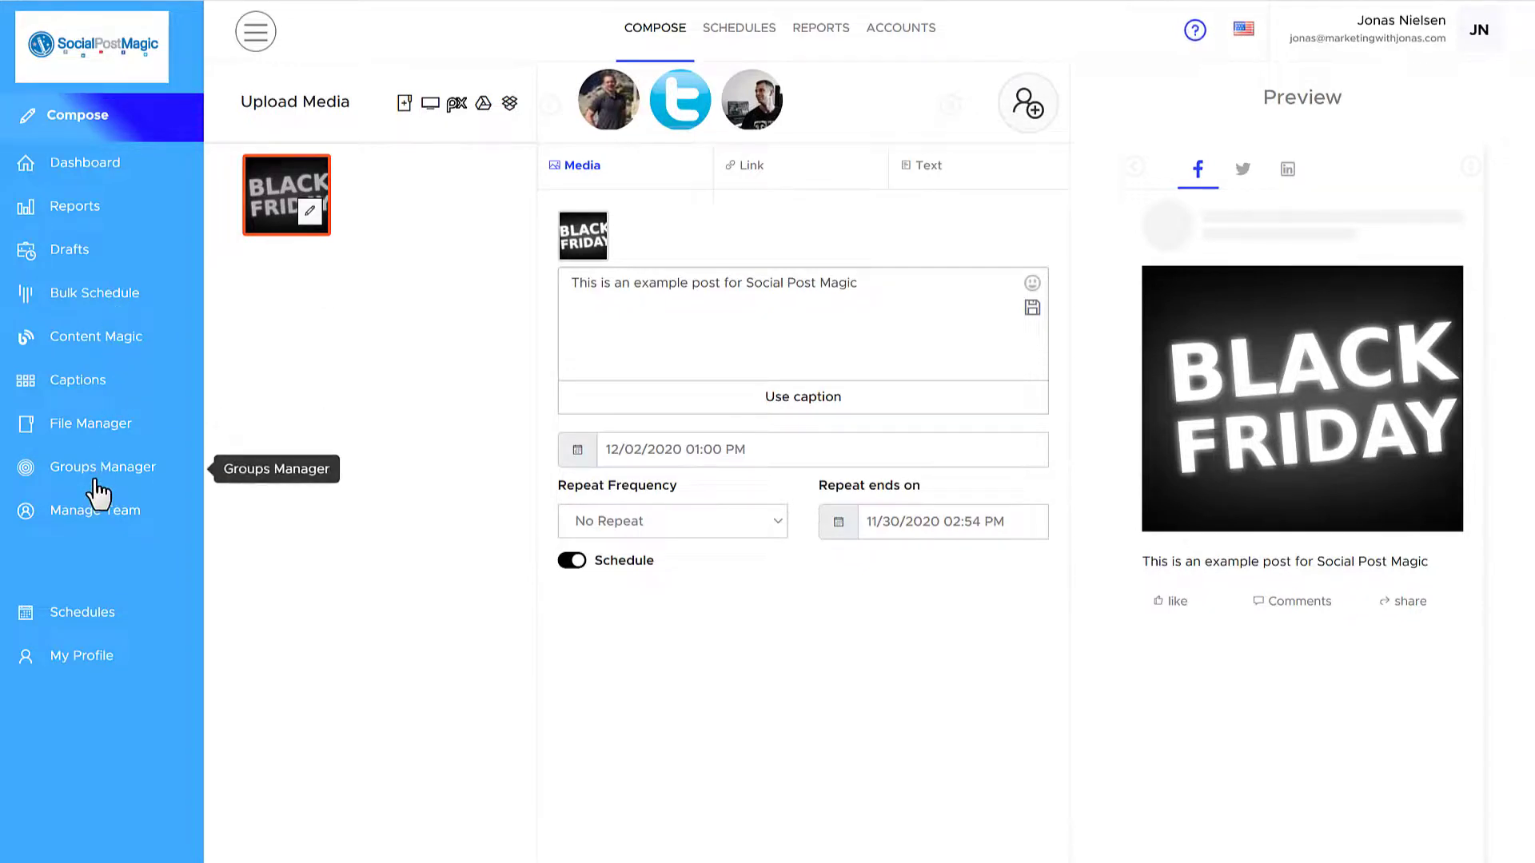
left_click(87, 615)
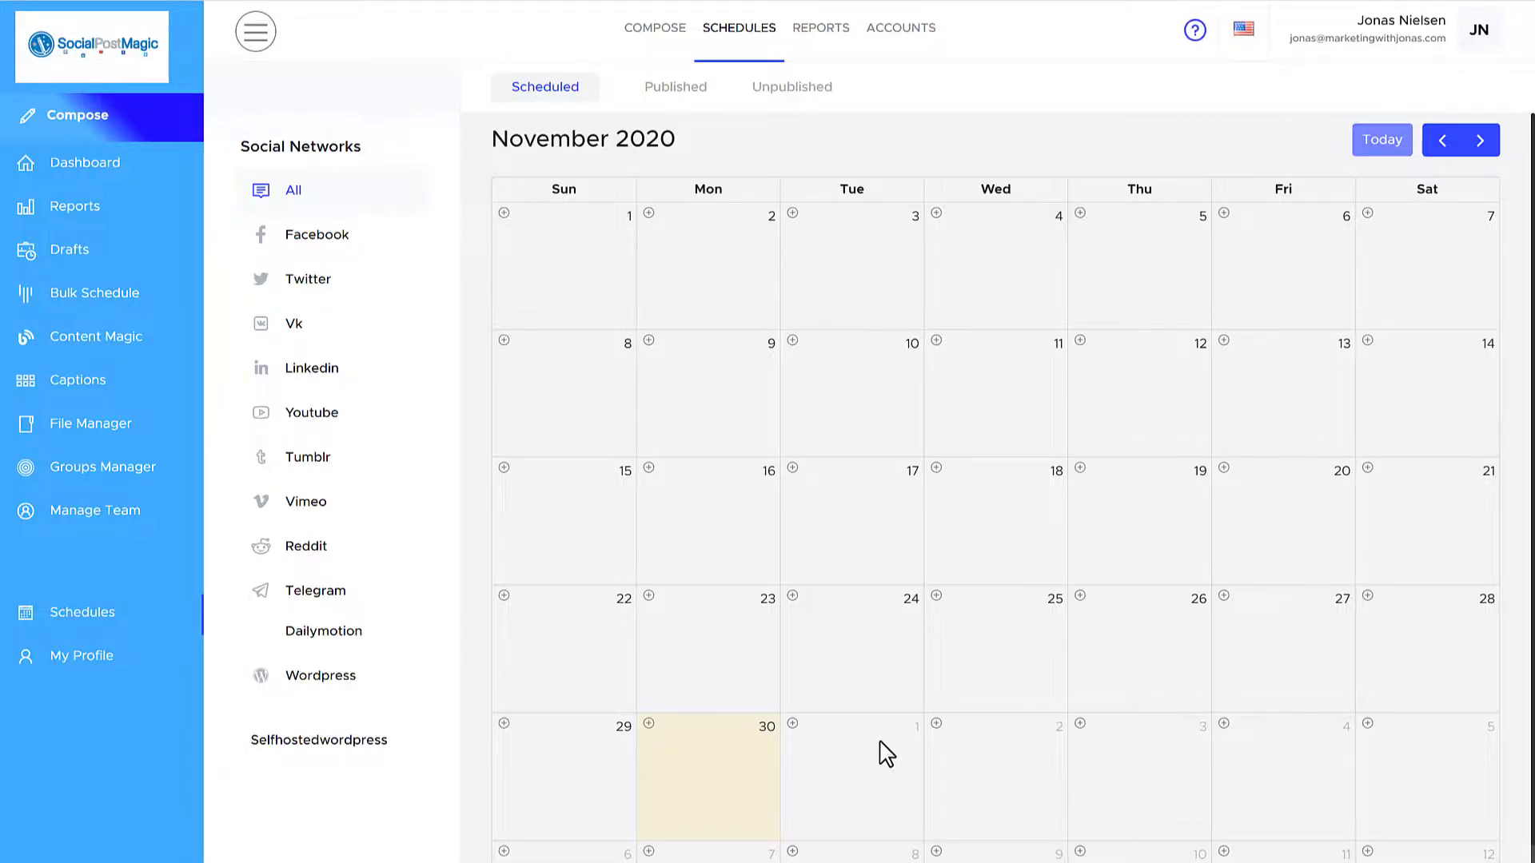
Open Reports and review Overall Statistics: 3 accounts, 3 posts, 3 successful, 0 failed.
left_click(80, 210)
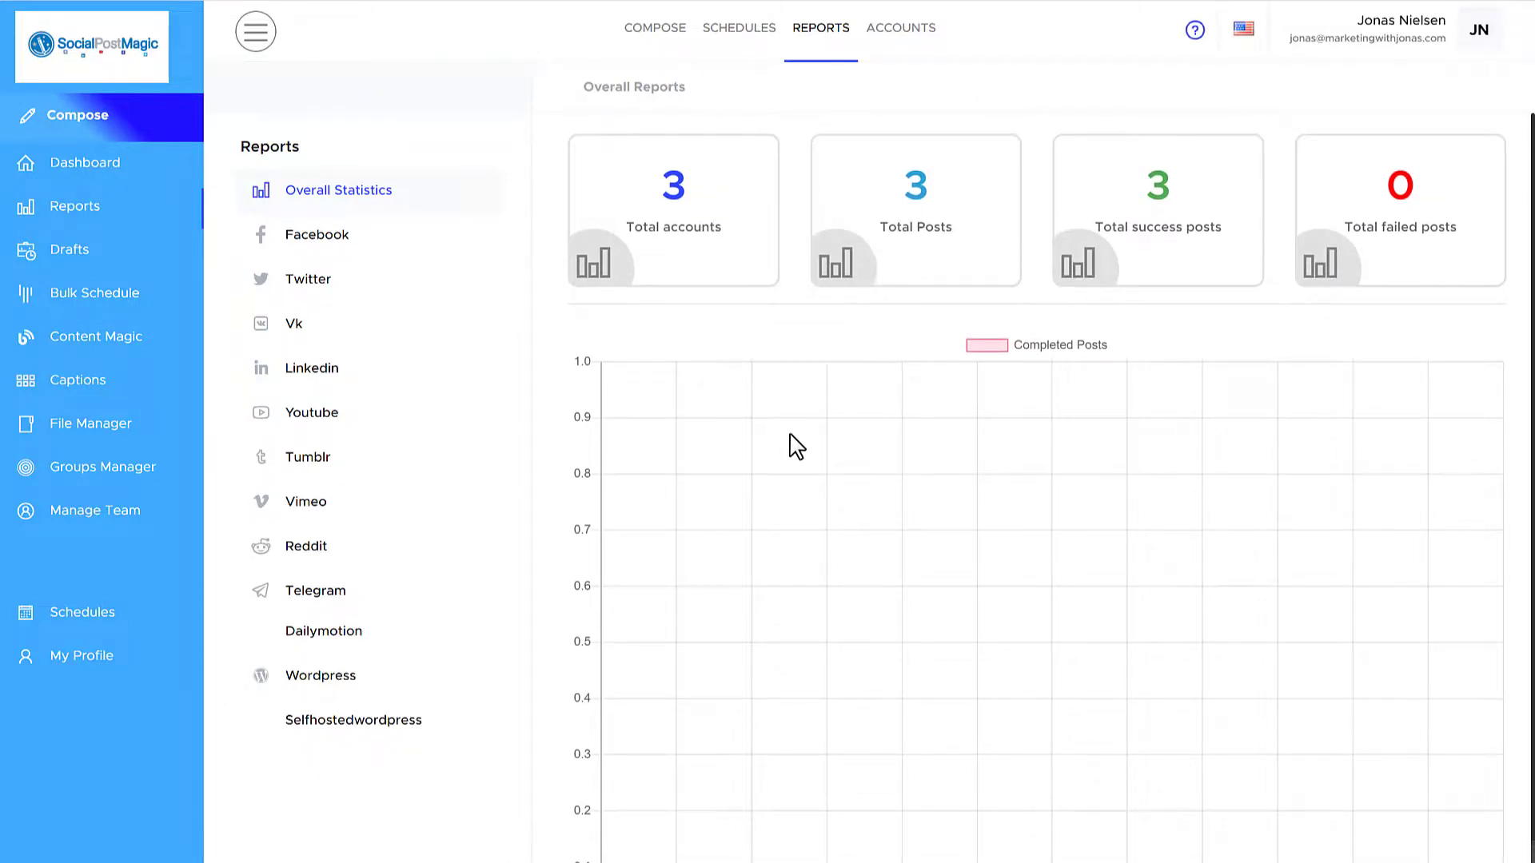
scroll(796, 445, "down", 1)
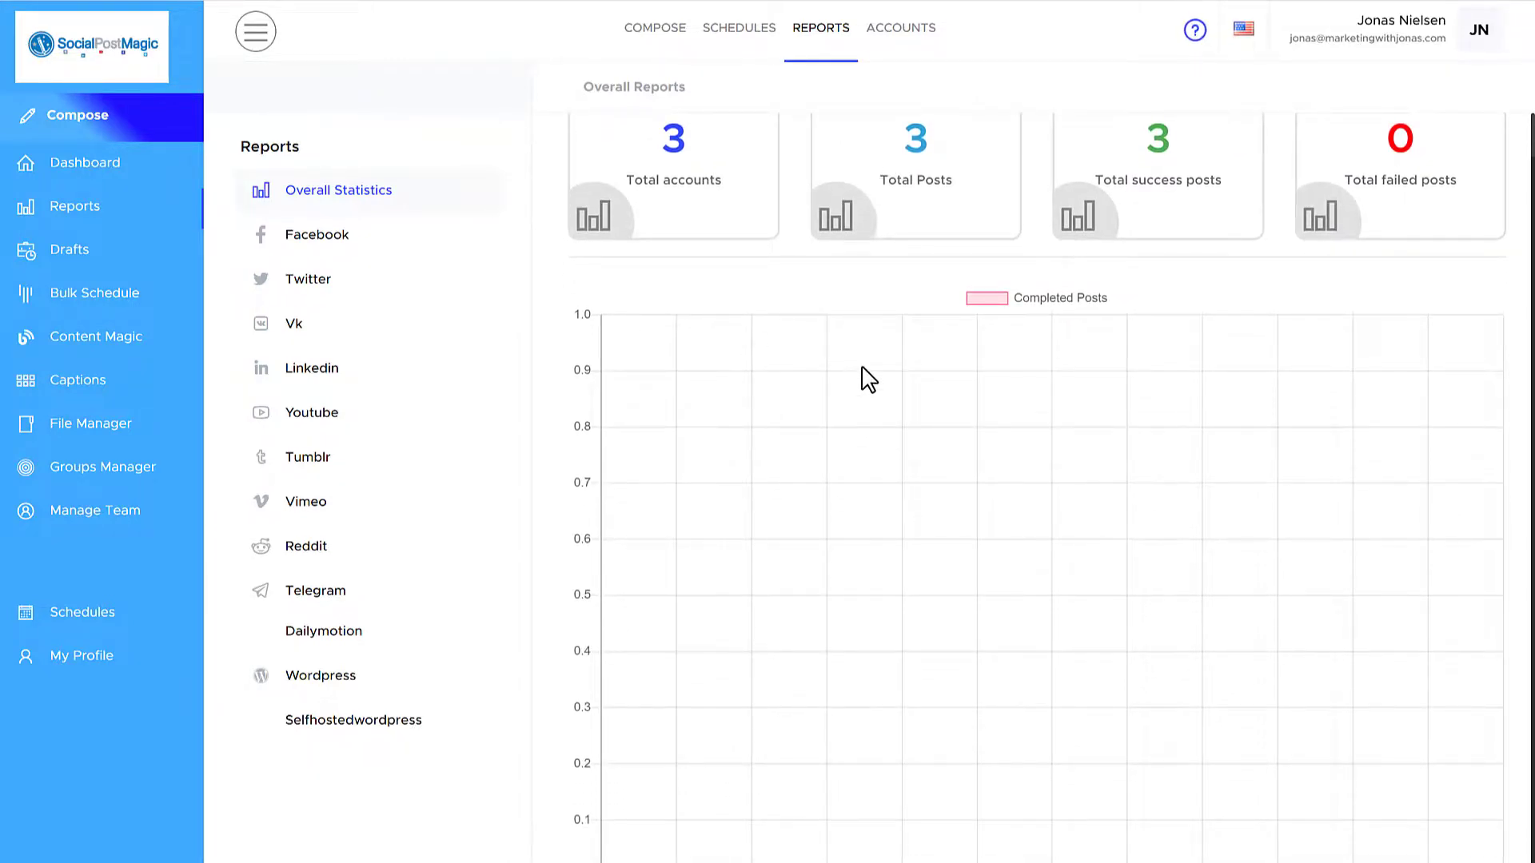
scroll(868, 379, "up", 1)
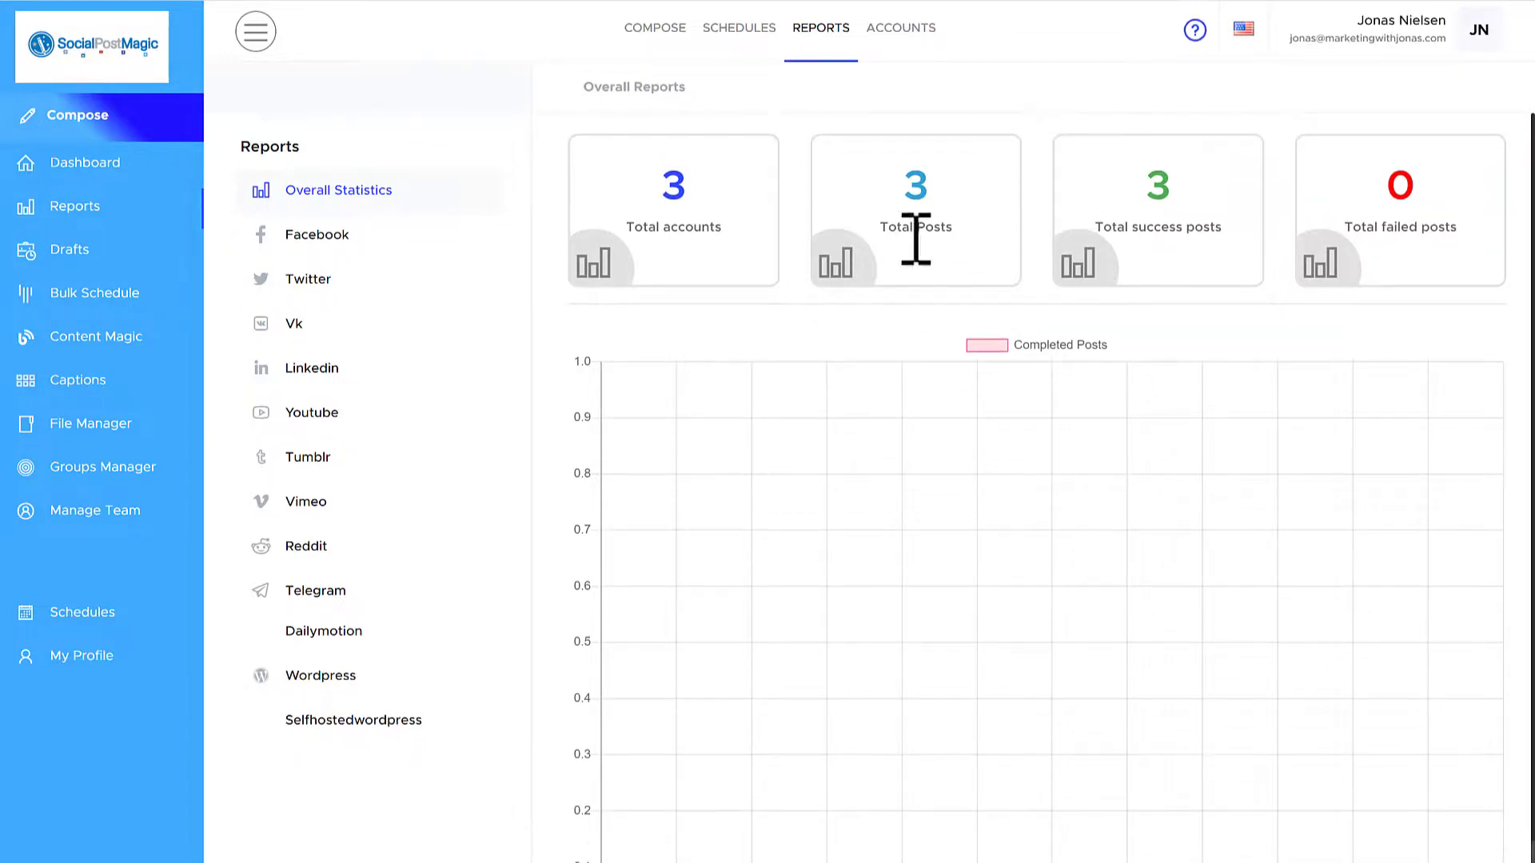
scroll(882, 413, "down", 2)
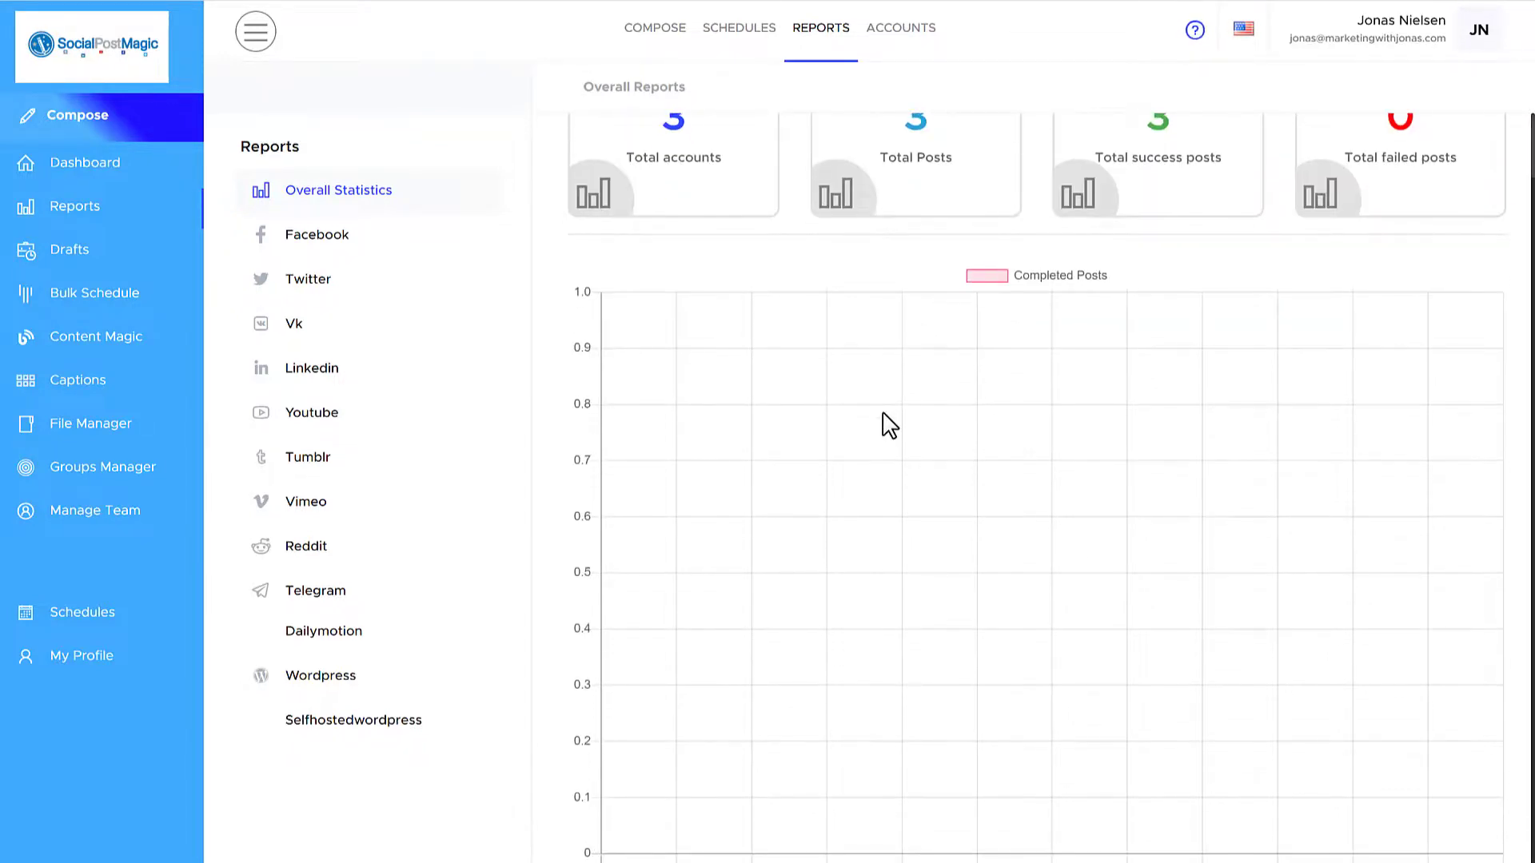
scroll(883, 414, "up", 2)
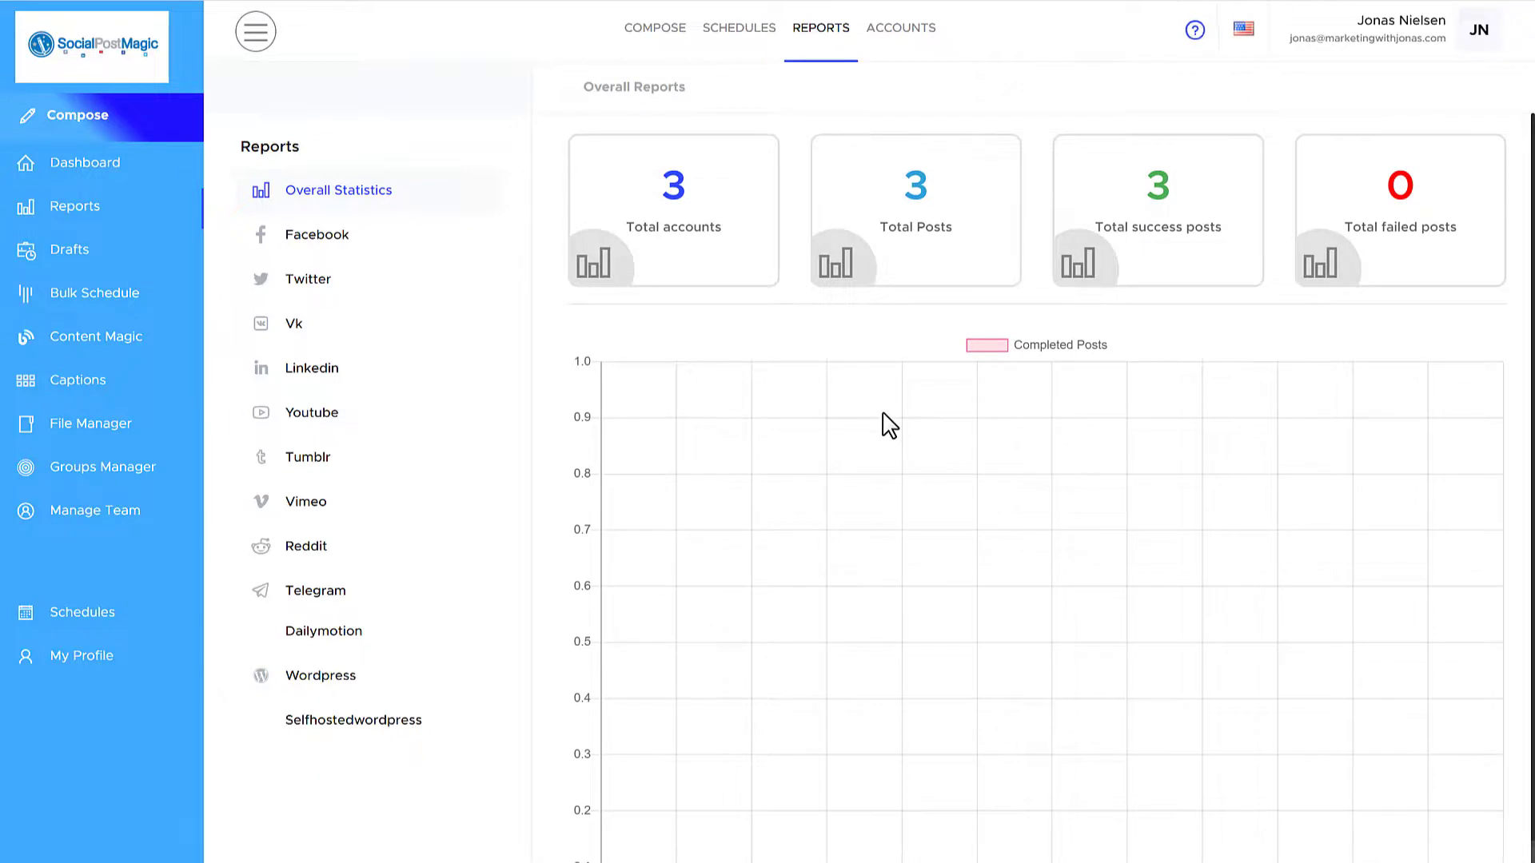
Save a new account group titled 'Marketing' containing the Facebook, Twitter and LinkedIn accounts.
left_click(102, 472)
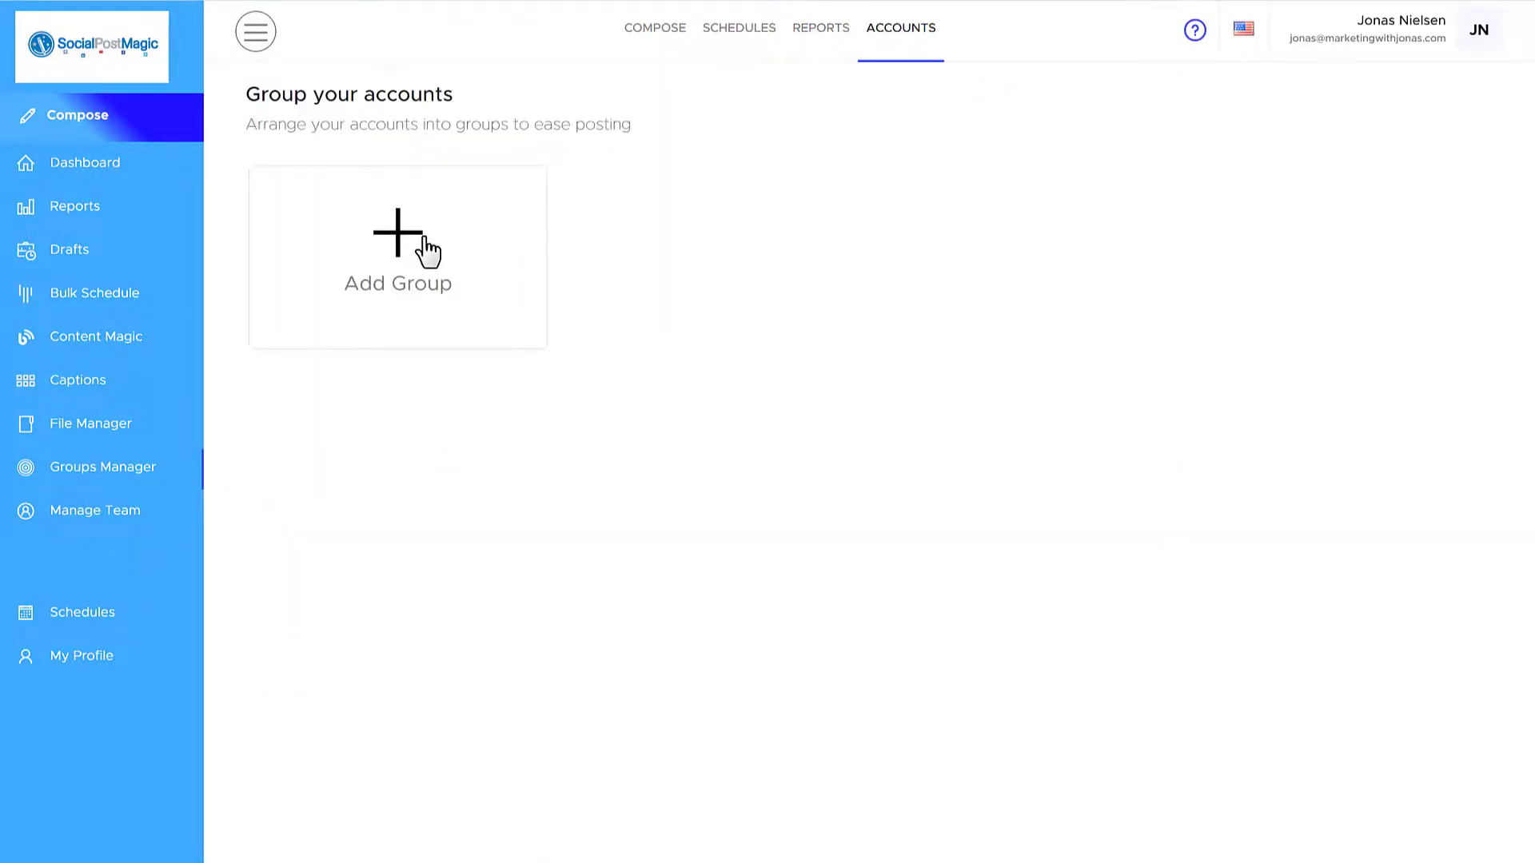
left_click(428, 249)
left_click(974, 218)
left_click(973, 281)
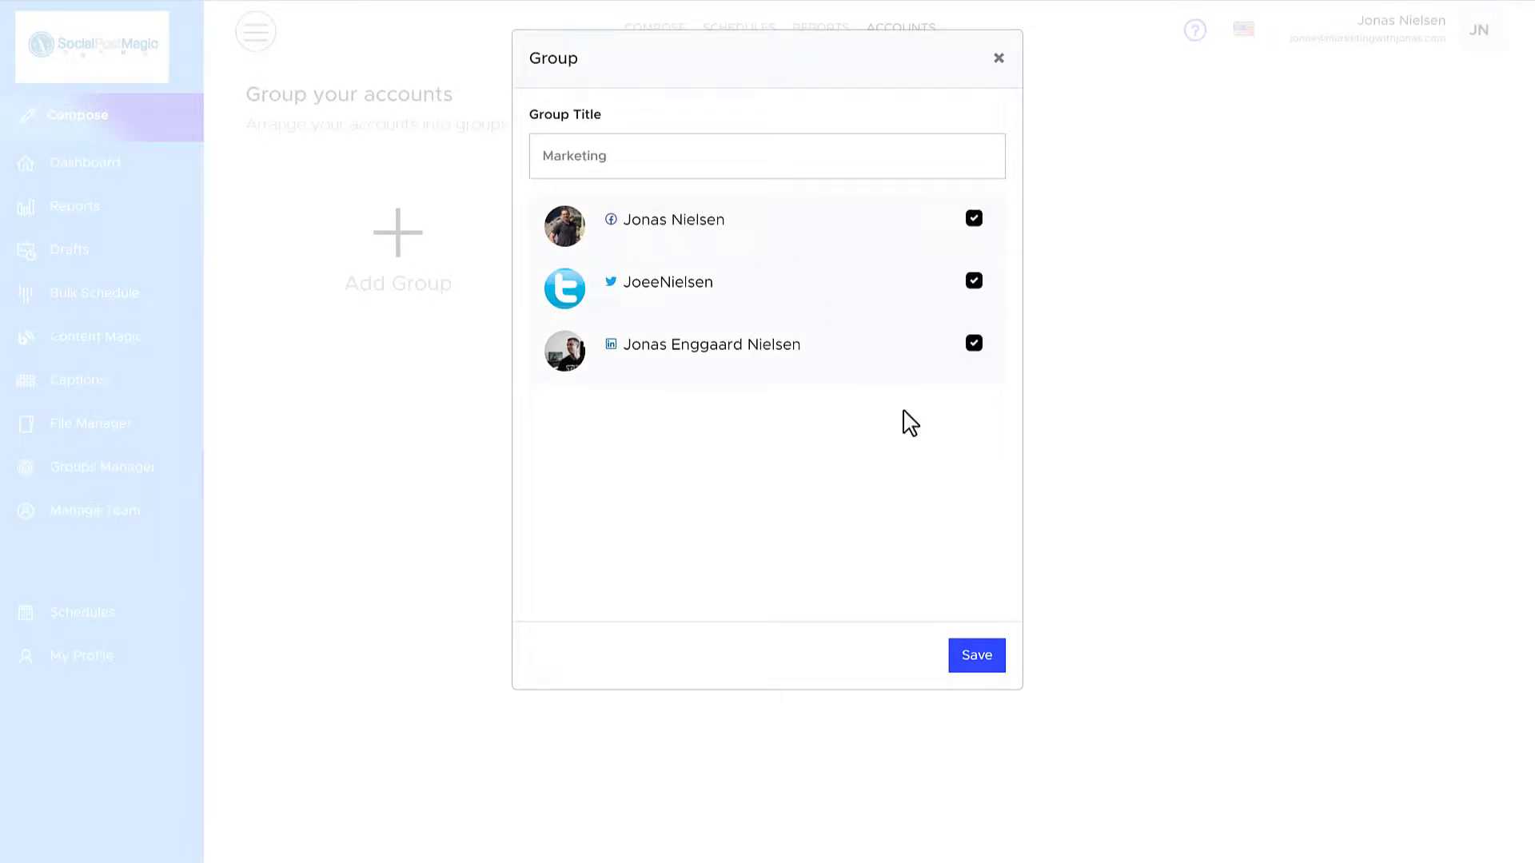
left_click(976, 655)
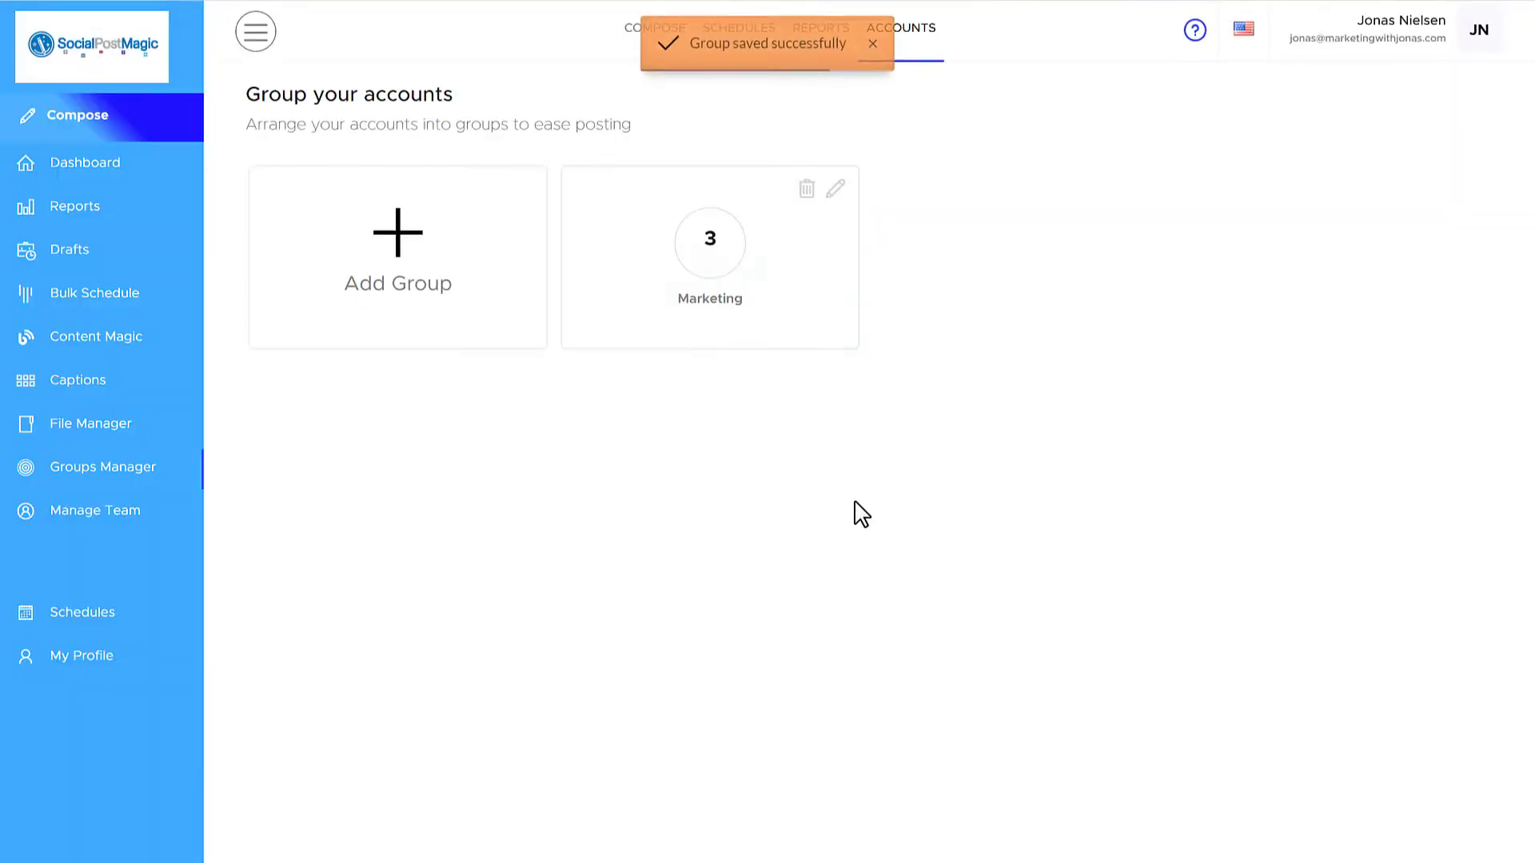